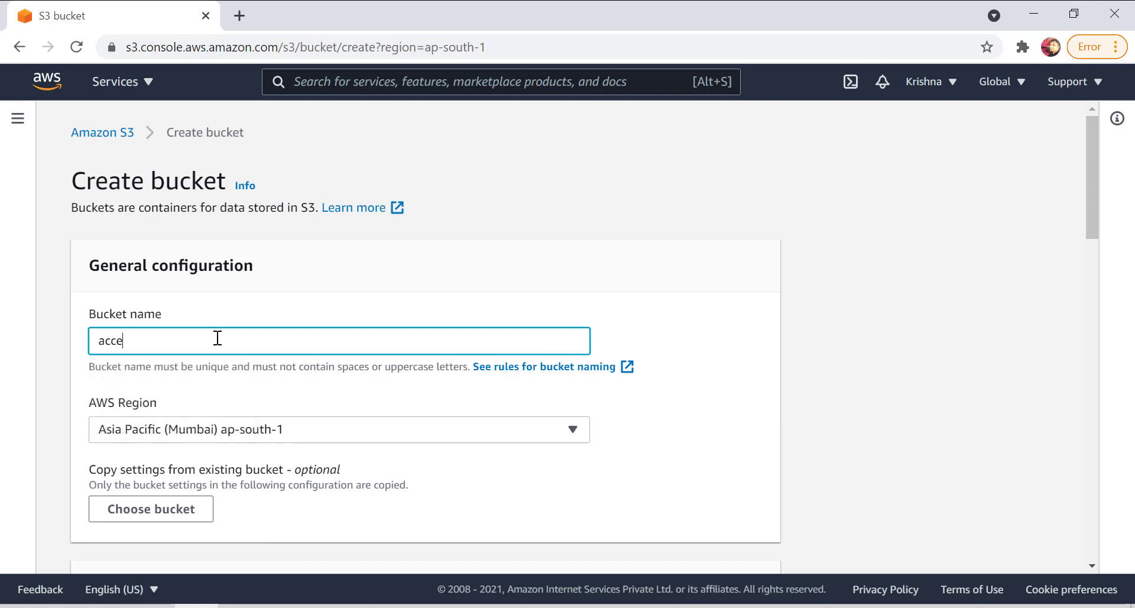
Complete the bucket name as accesspoints12 and create the bucket, leaving all other settings at their defaults.
type("12")
scroll(262, 426, "down", 6)
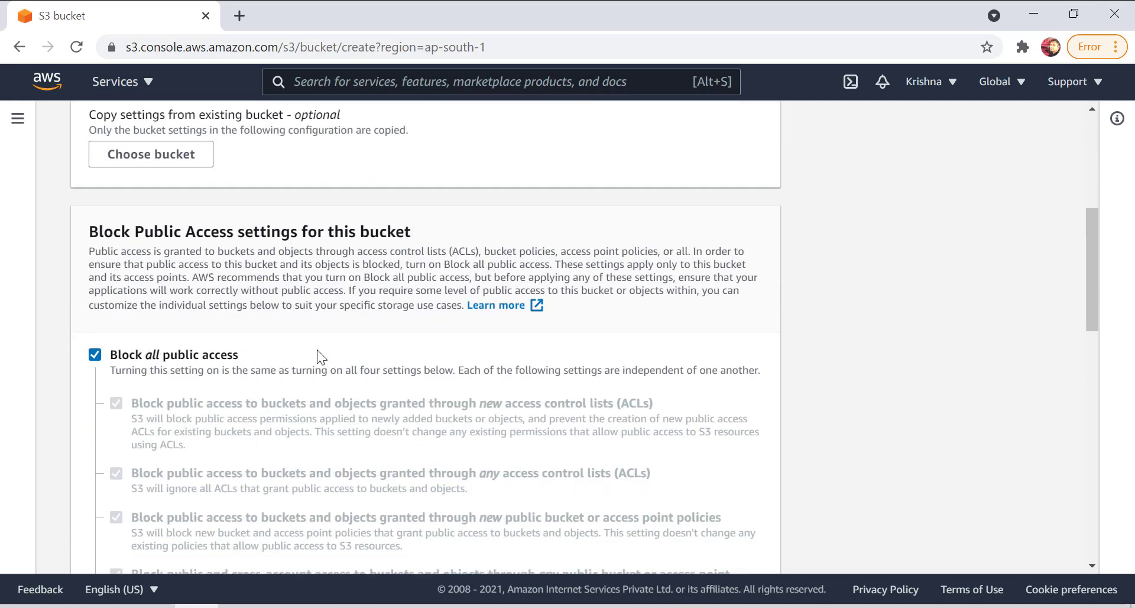
scroll(317, 350, "down", 8)
scroll(248, 409, "down", 6)
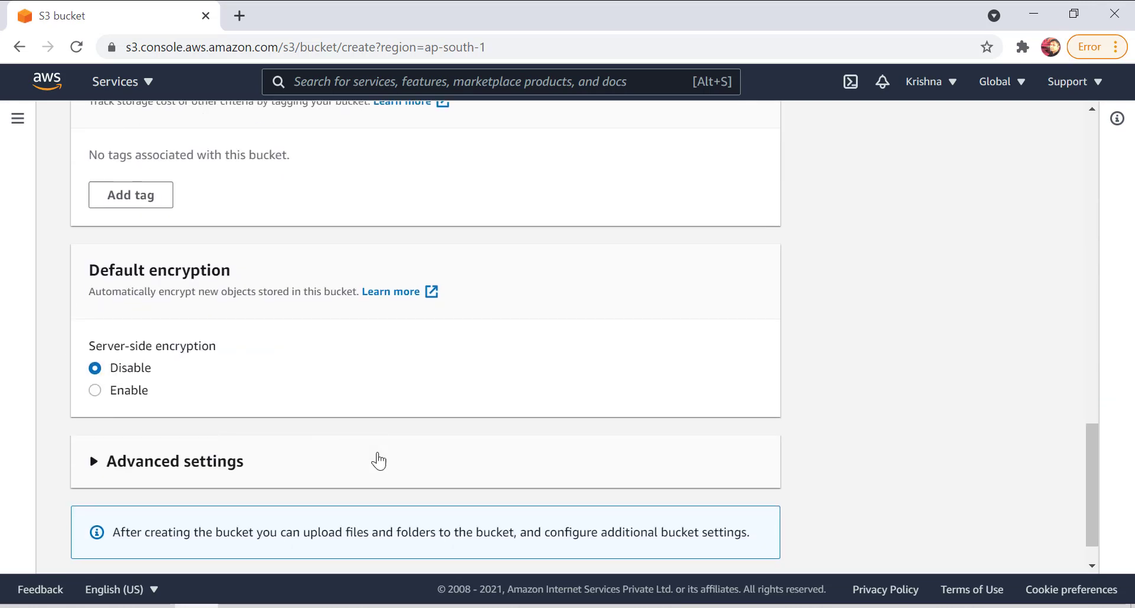
left_click(704, 542)
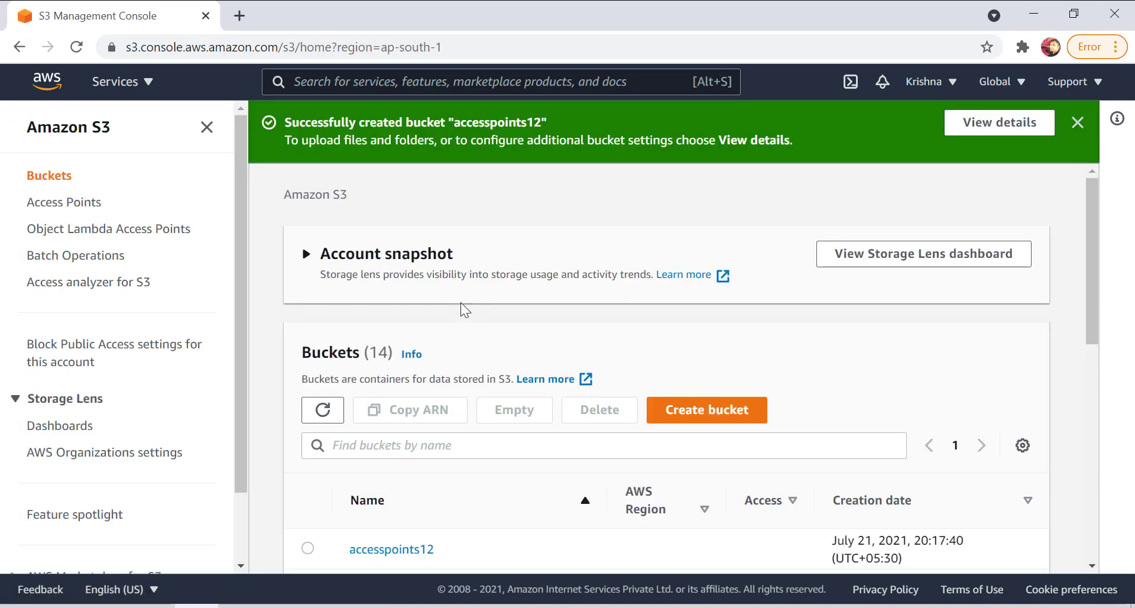
Open the accesspoints12 bucket and go to the block public access settings in its permissions.
scroll(497, 343, "down", 1)
scroll(523, 356, "down", 2)
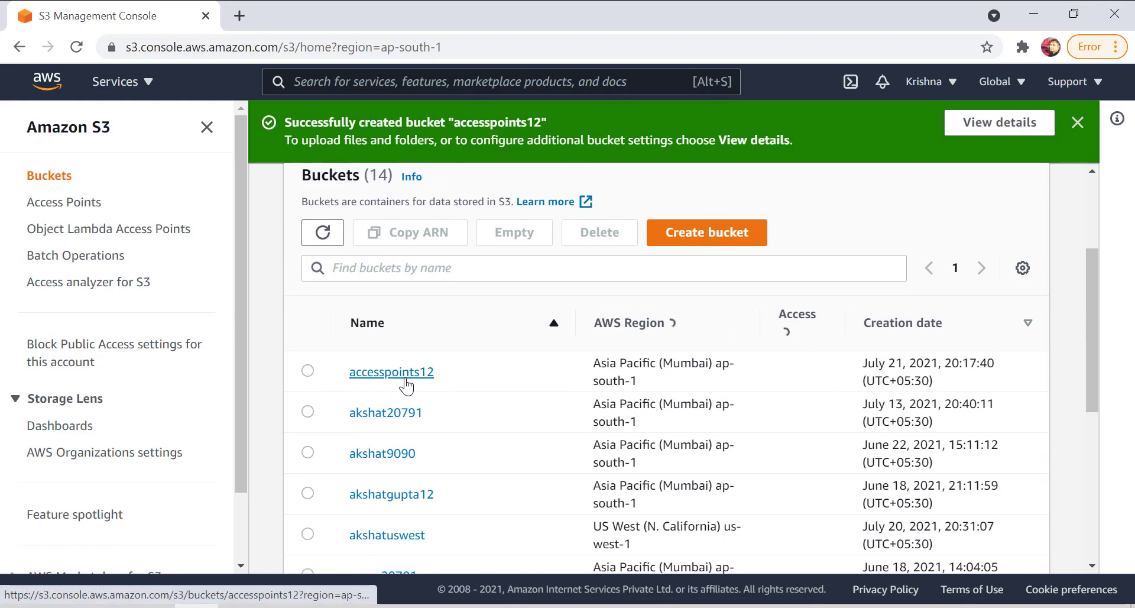
left_click(410, 356)
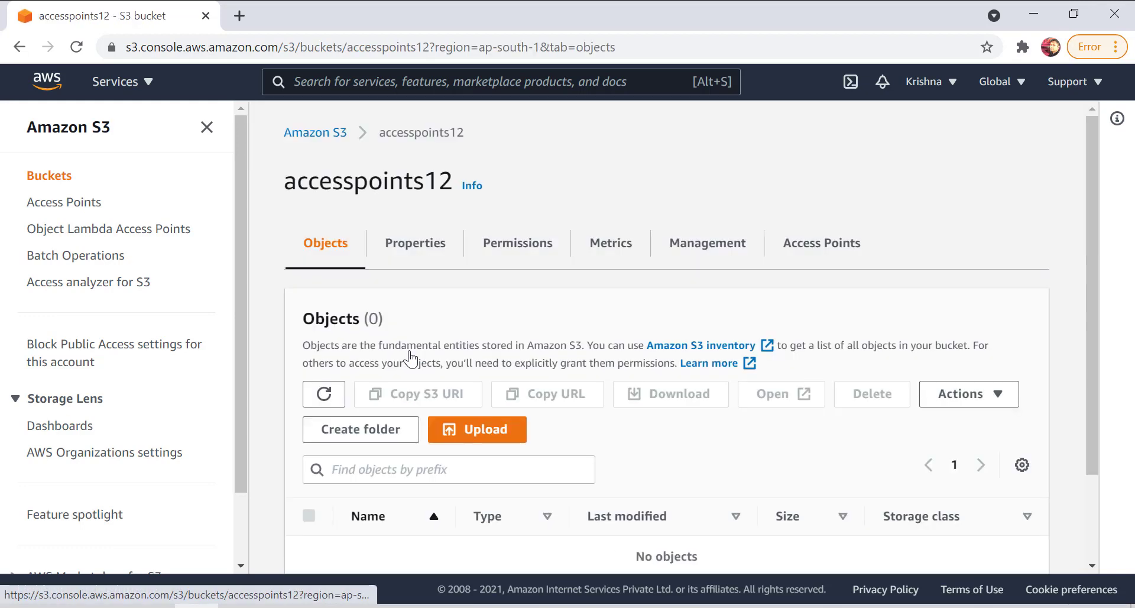
left_click(512, 243)
scroll(501, 307, "down", 5)
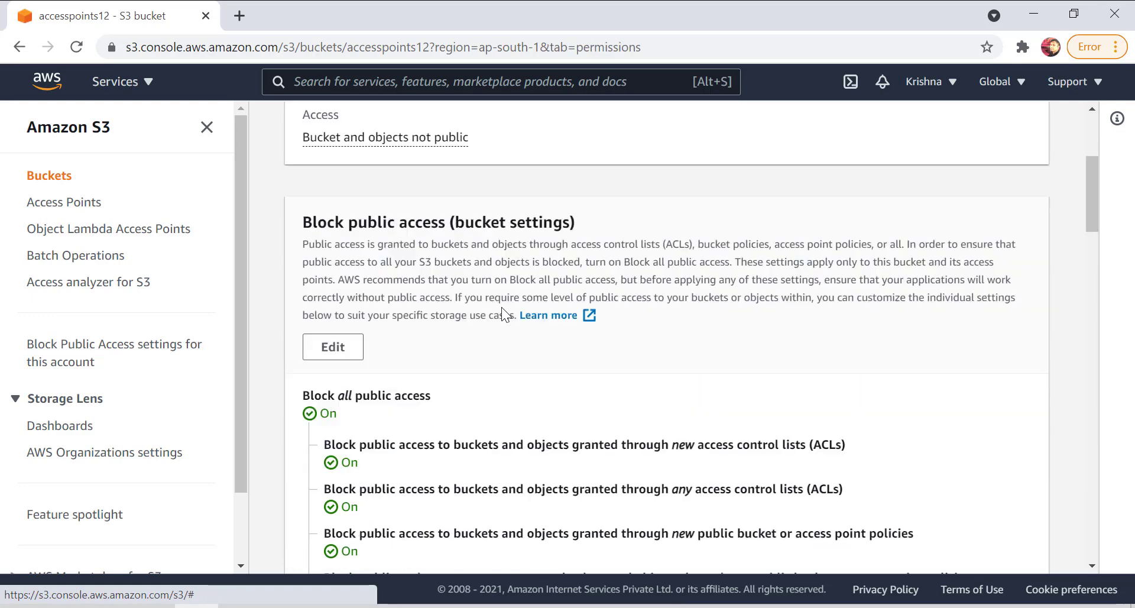
scroll(501, 307, "up", 1)
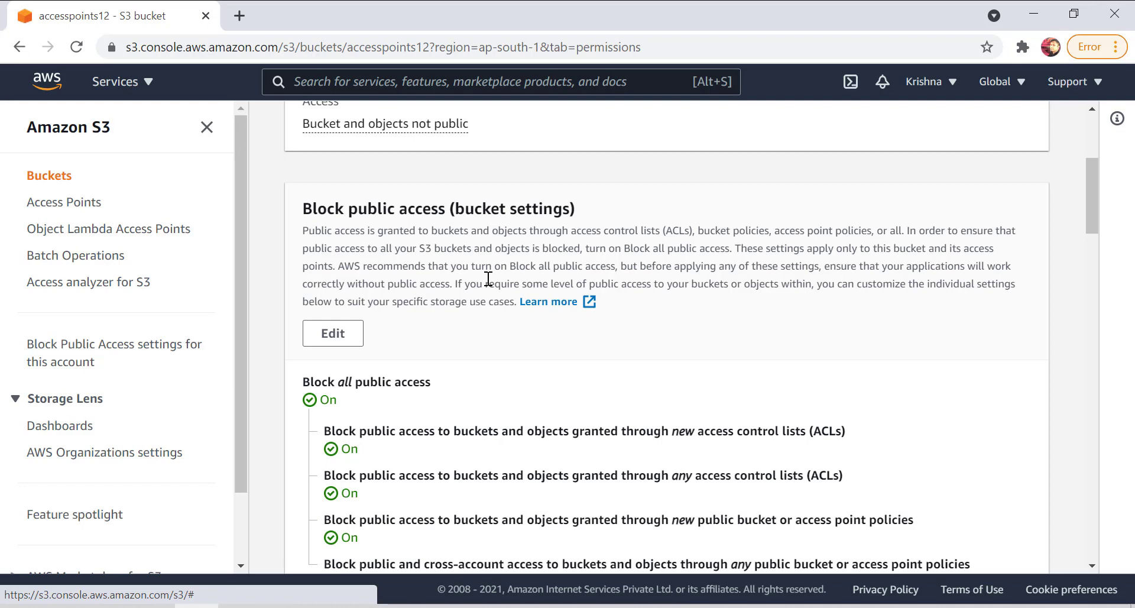
Turn off Block all public access for the accesspoints12 bucket, save the change and approve it by entering confirm.
left_click(333, 333)
scroll(501, 295, "down", 1)
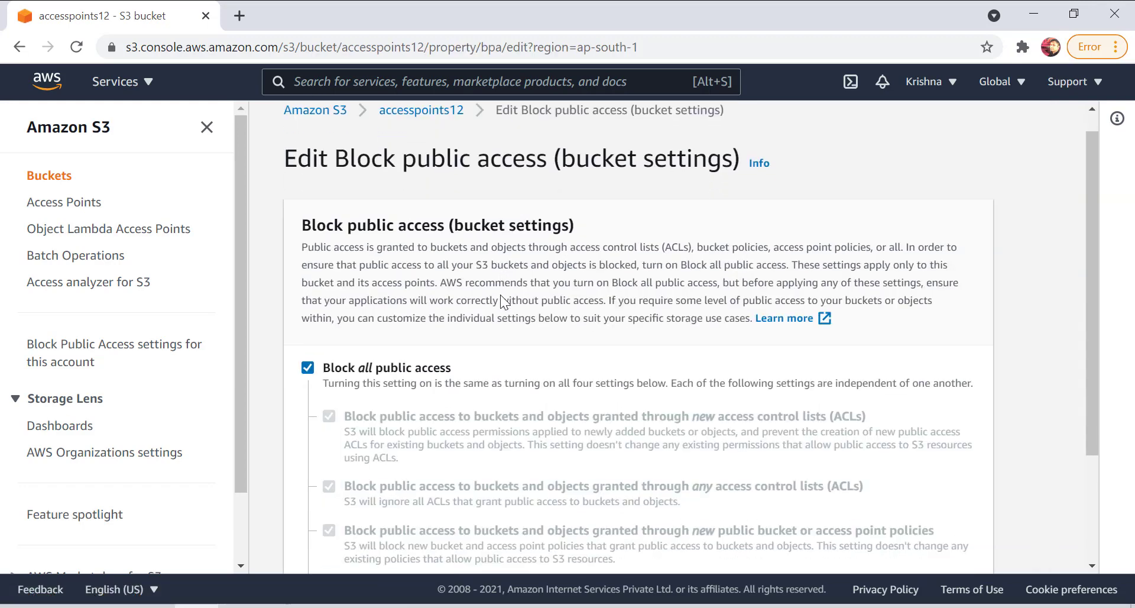
scroll(500, 295, "down", 1)
left_click(339, 299)
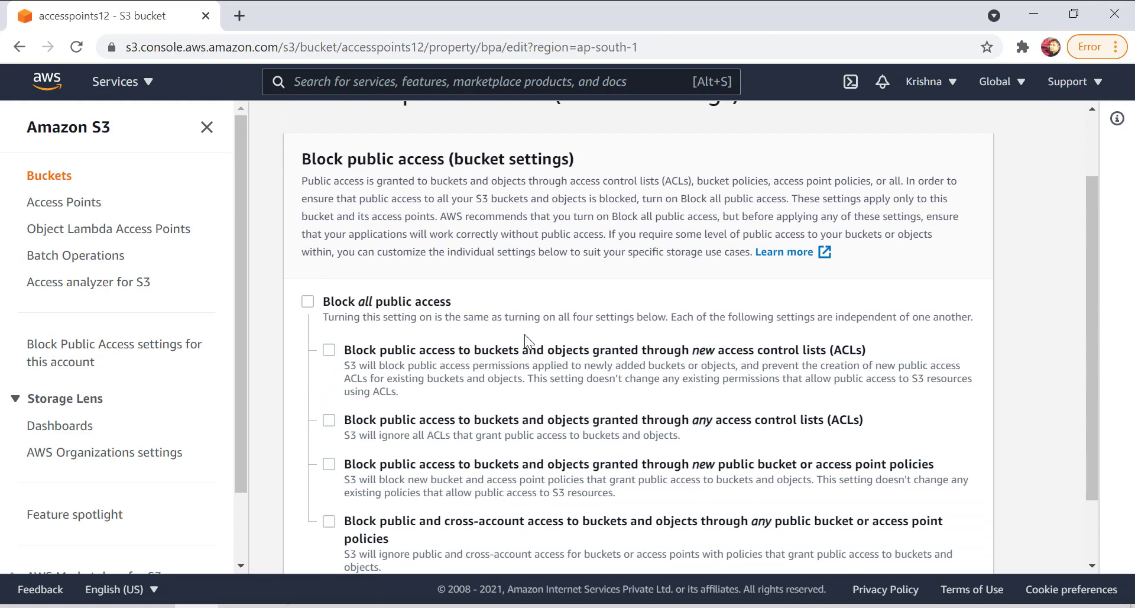
scroll(437, 302, "down", 2)
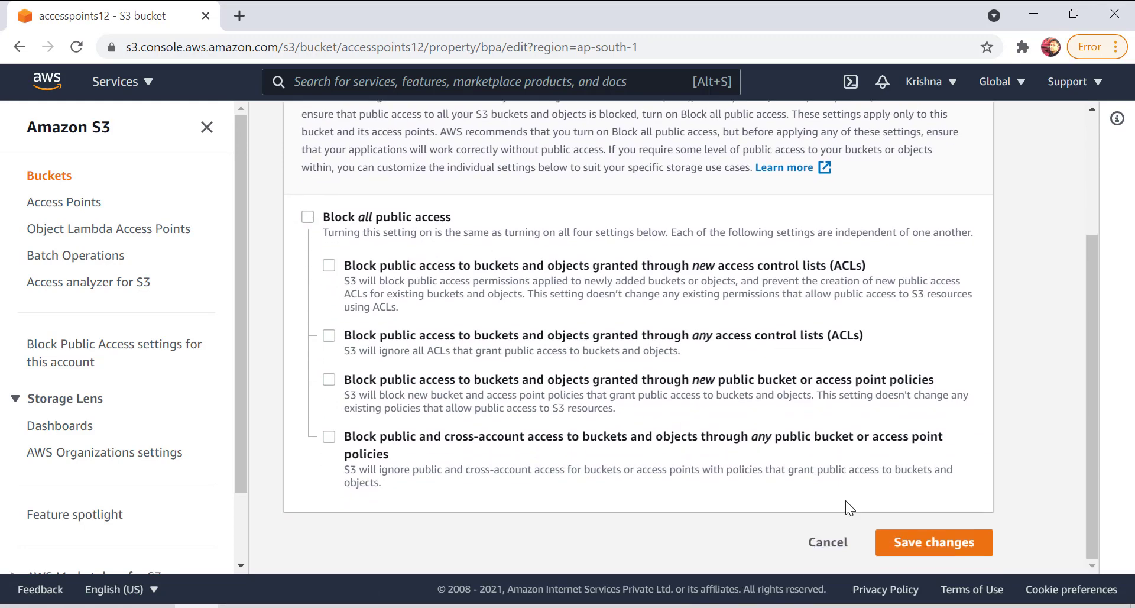
left_click(904, 549)
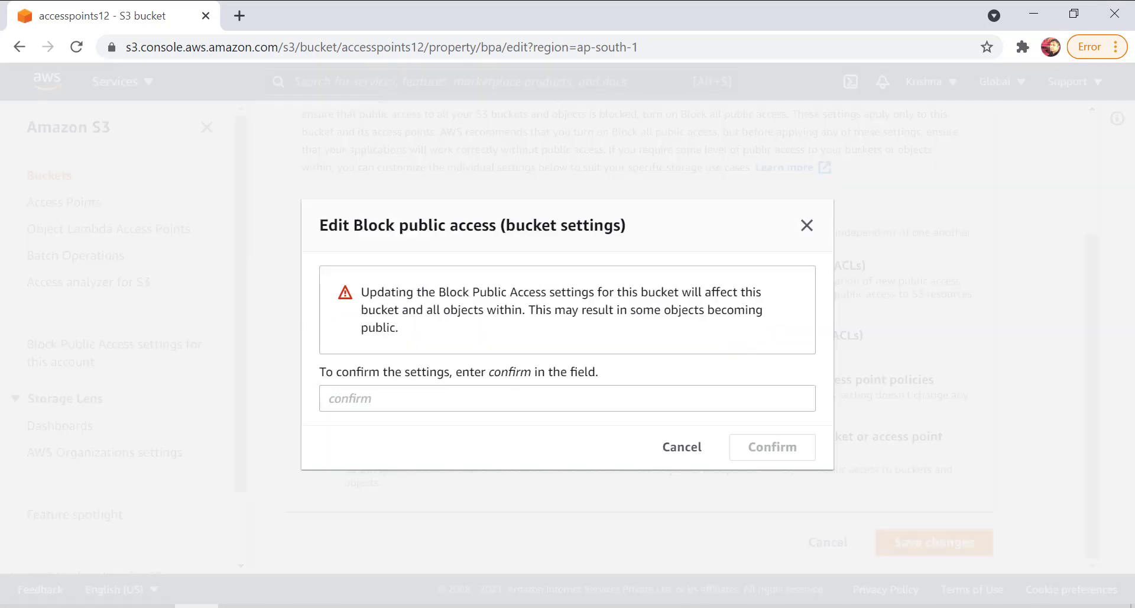
left_click(591, 405)
type("confirm")
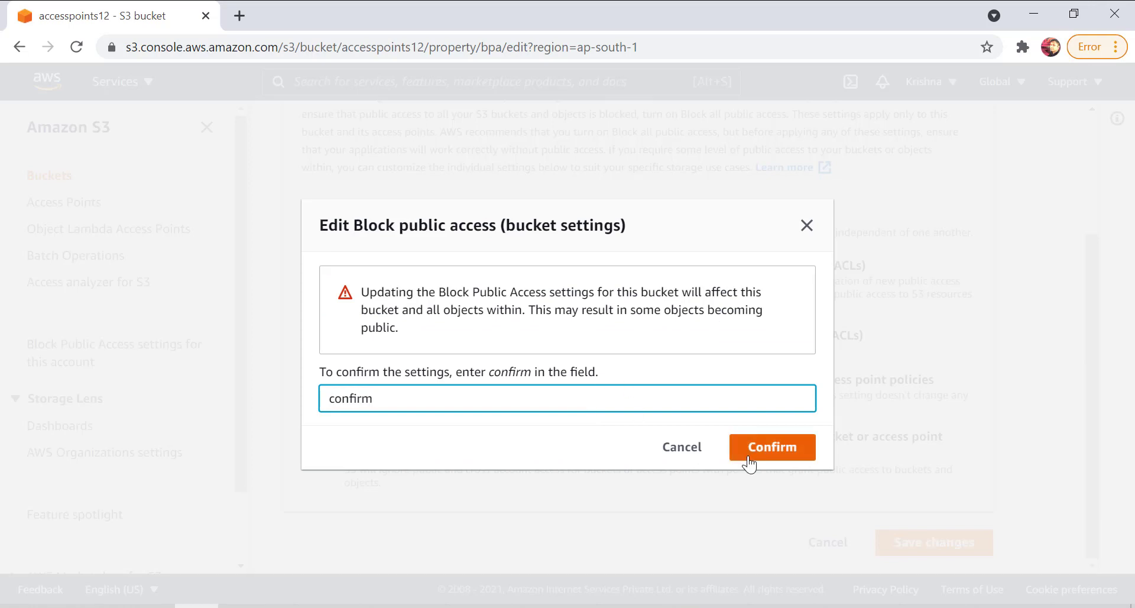
left_click(746, 458)
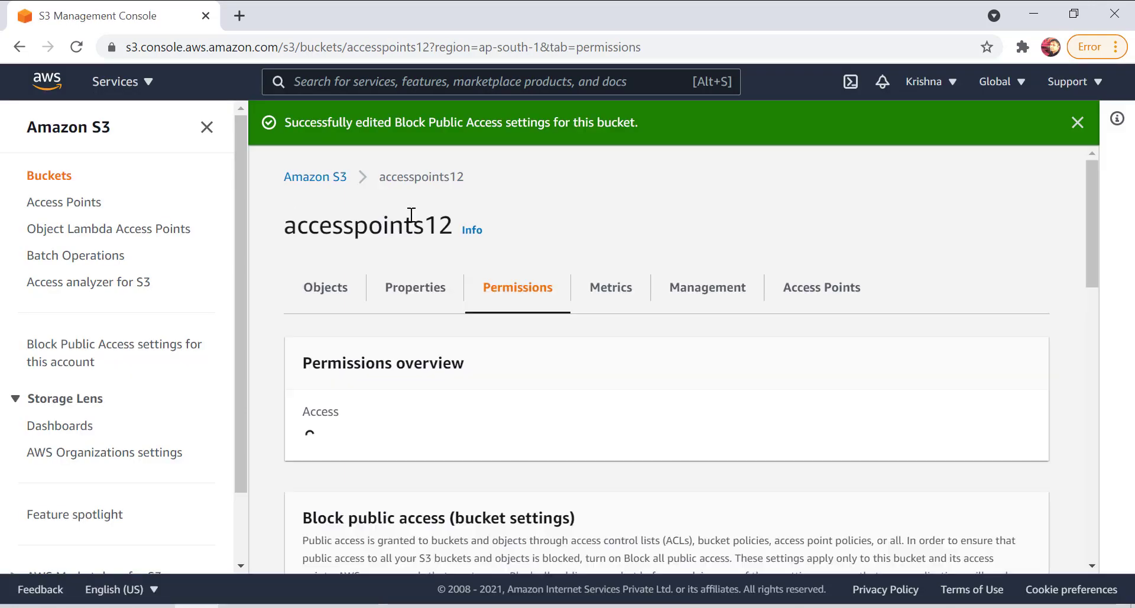
Start an upload to the bucket's objects and add the 1st image from the demo images folder on the Desktop.
left_click(328, 290)
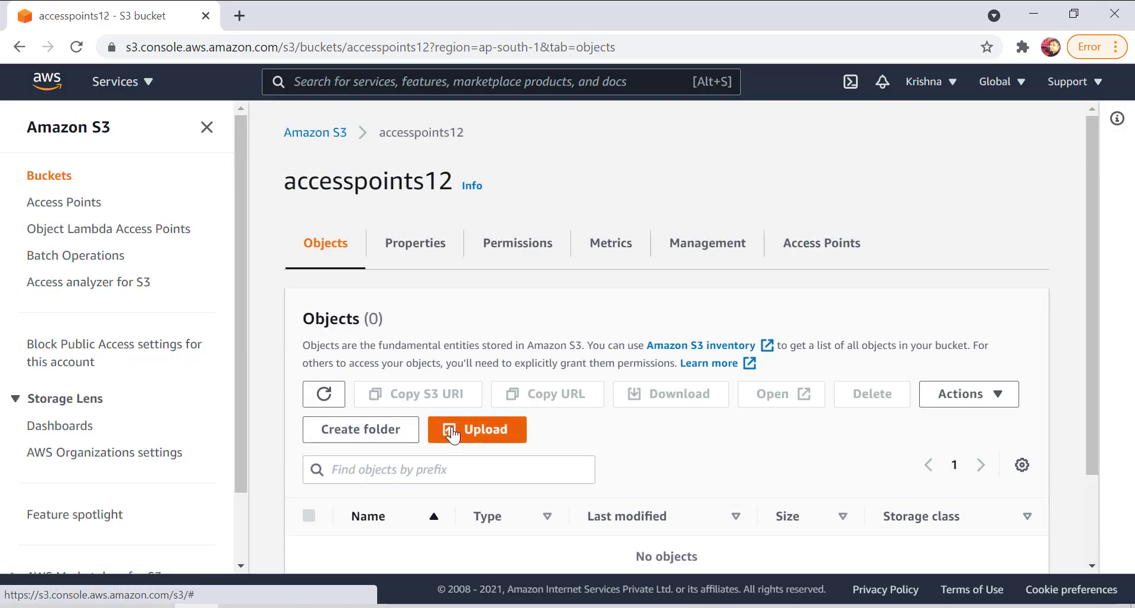
left_click(453, 433)
left_click(617, 350)
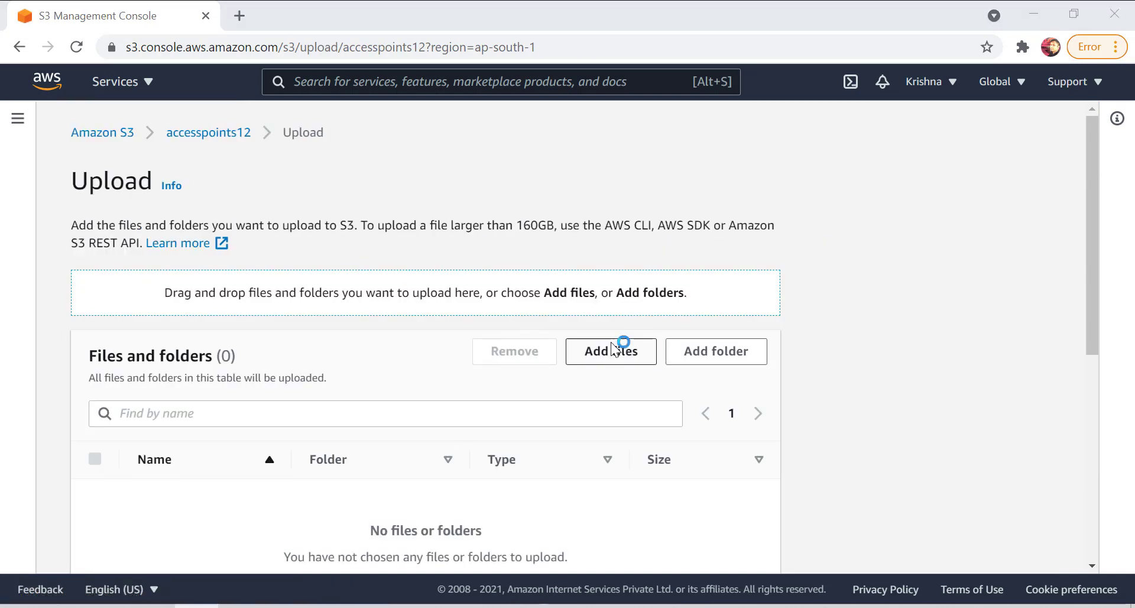
left_click(146, 291)
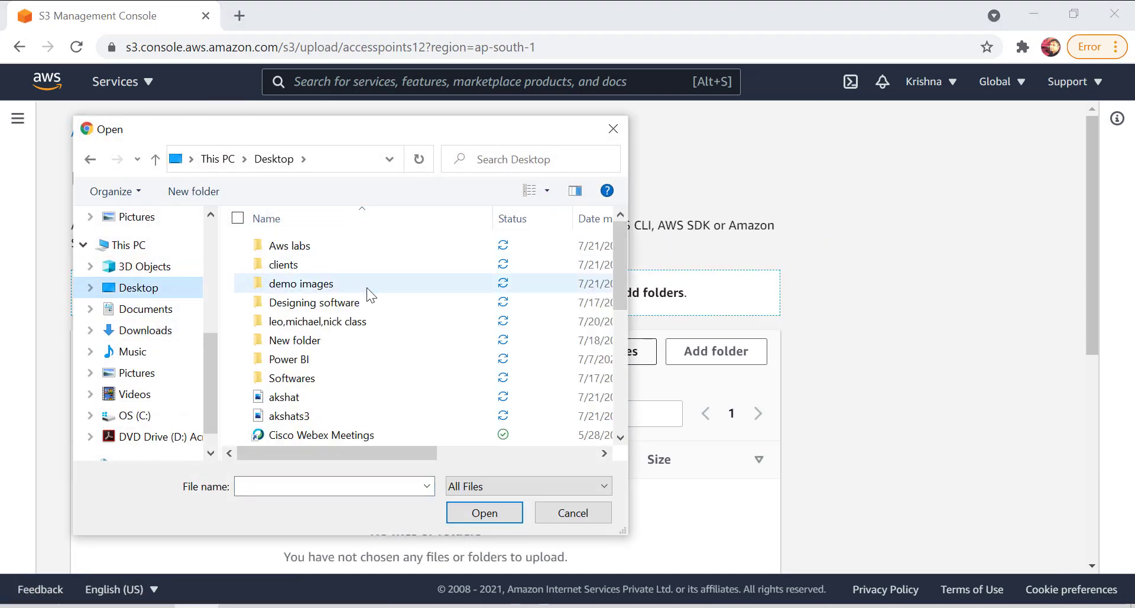
double_click(312, 278)
left_click(264, 269)
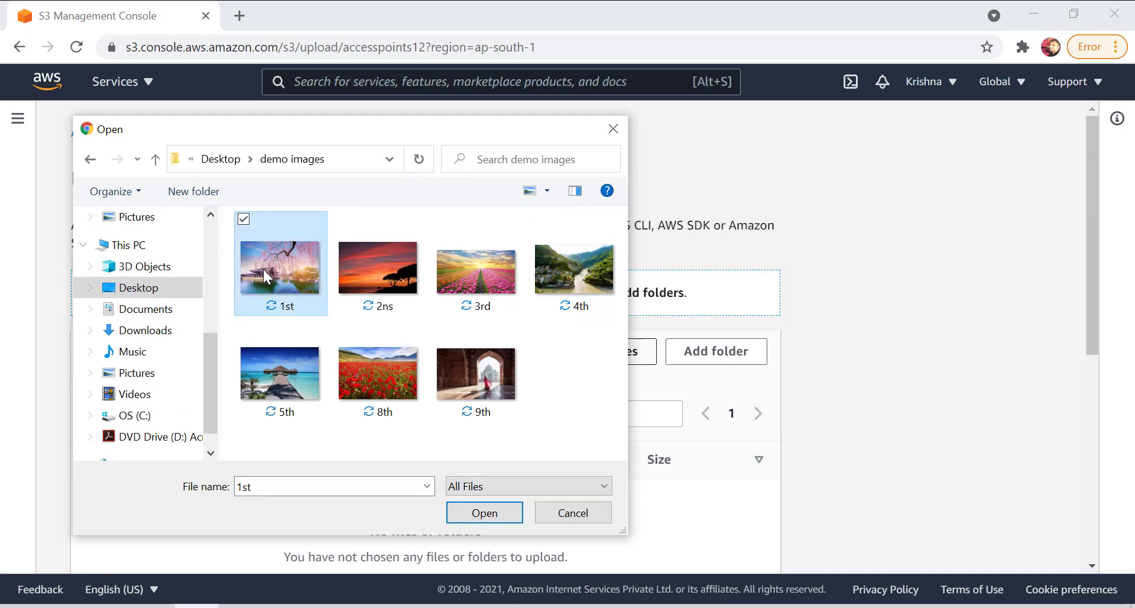
left_click(479, 518)
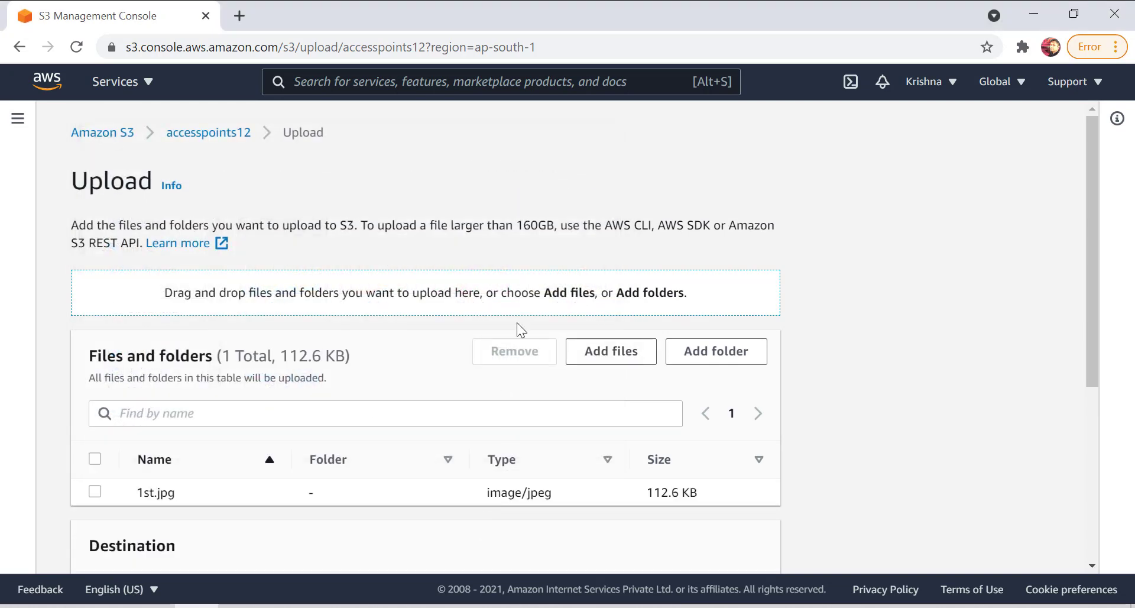
Upload 1st.jpg to the accesspoints12 bucket and close the upload status page.
scroll(524, 334, "down", 3)
scroll(538, 349, "down", 3)
left_click(739, 539)
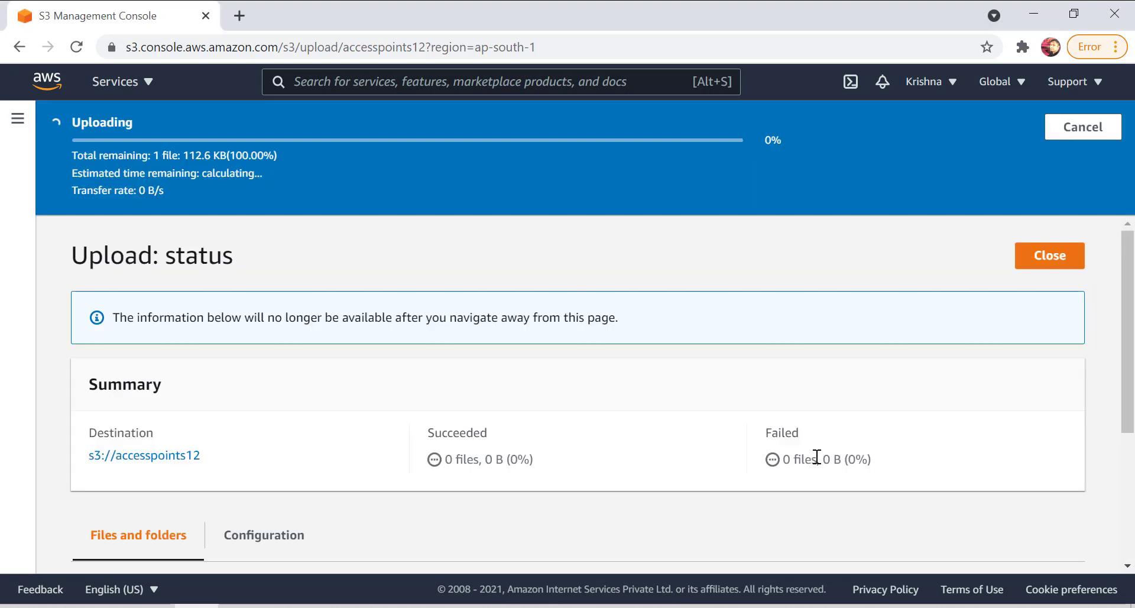
scroll(586, 444, "down", 3)
scroll(917, 527, "up", 3)
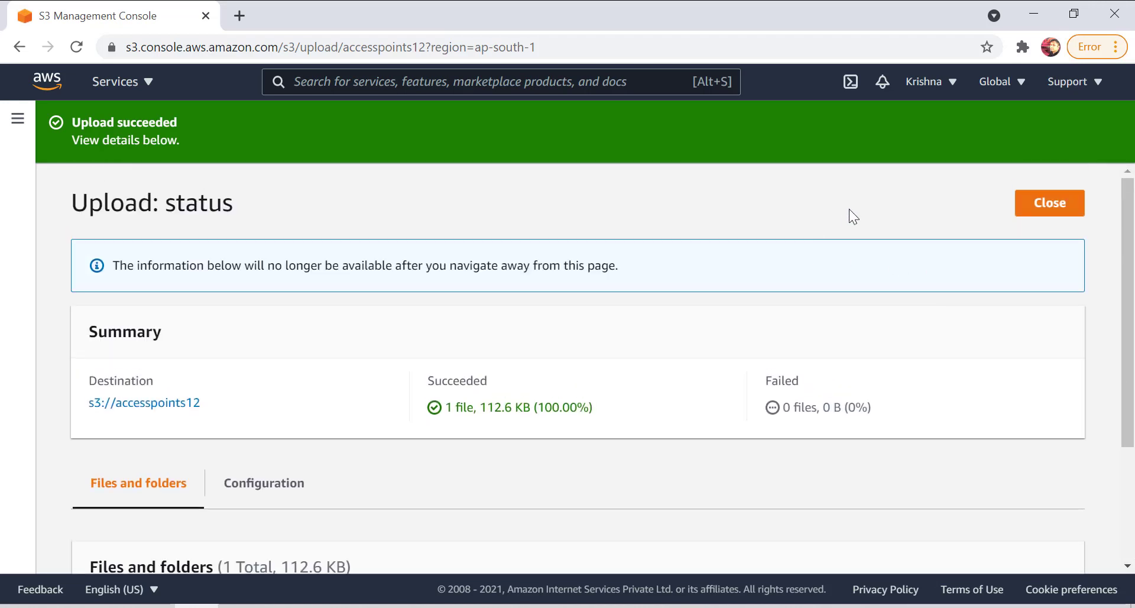
left_click(1050, 203)
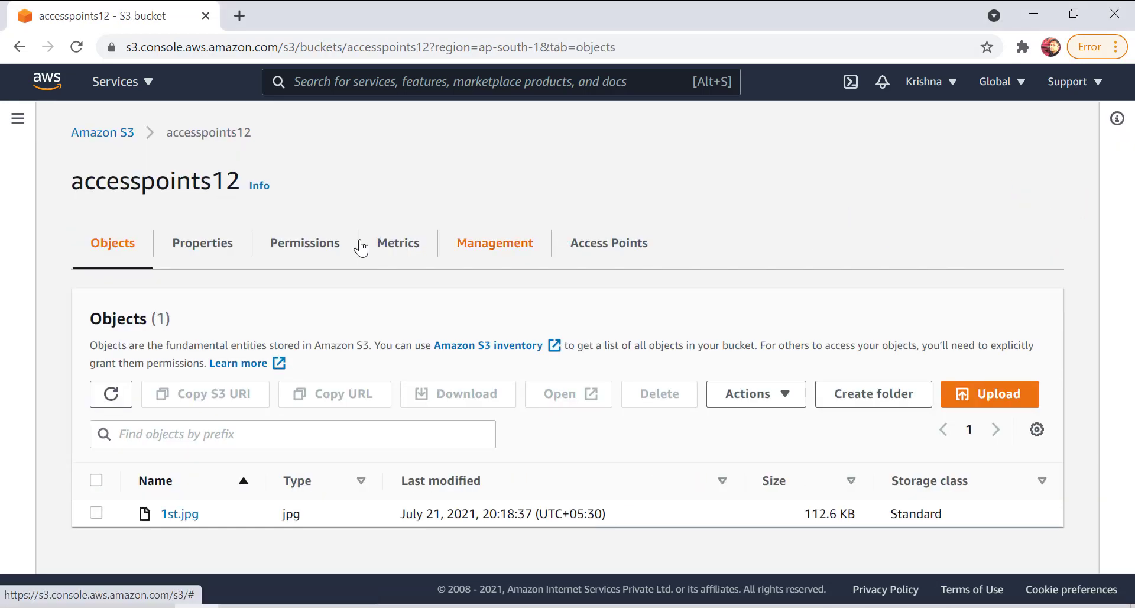
Open the details of 1st.jpg in the bucket and copy its object URL.
left_click(95, 513)
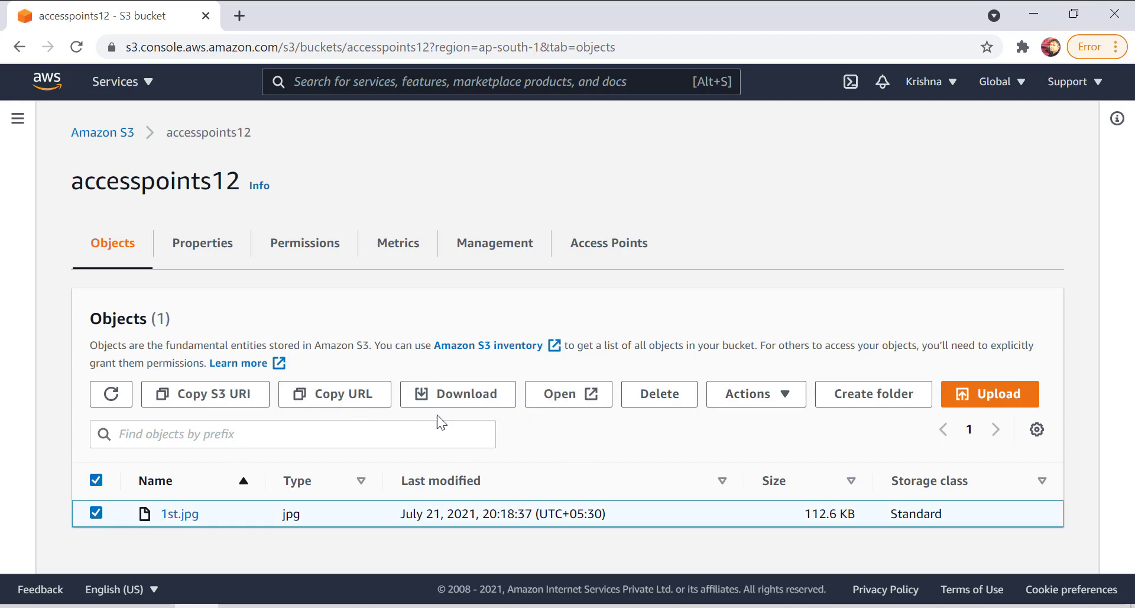
left_click(172, 519)
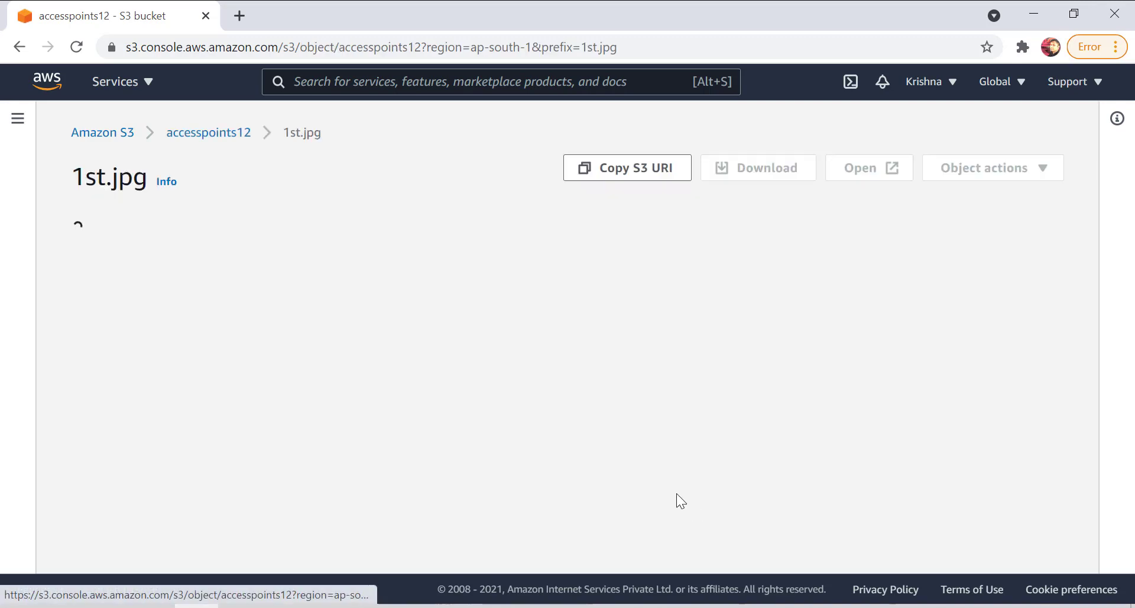
left_click(592, 522)
scroll(594, 521, "down", 3)
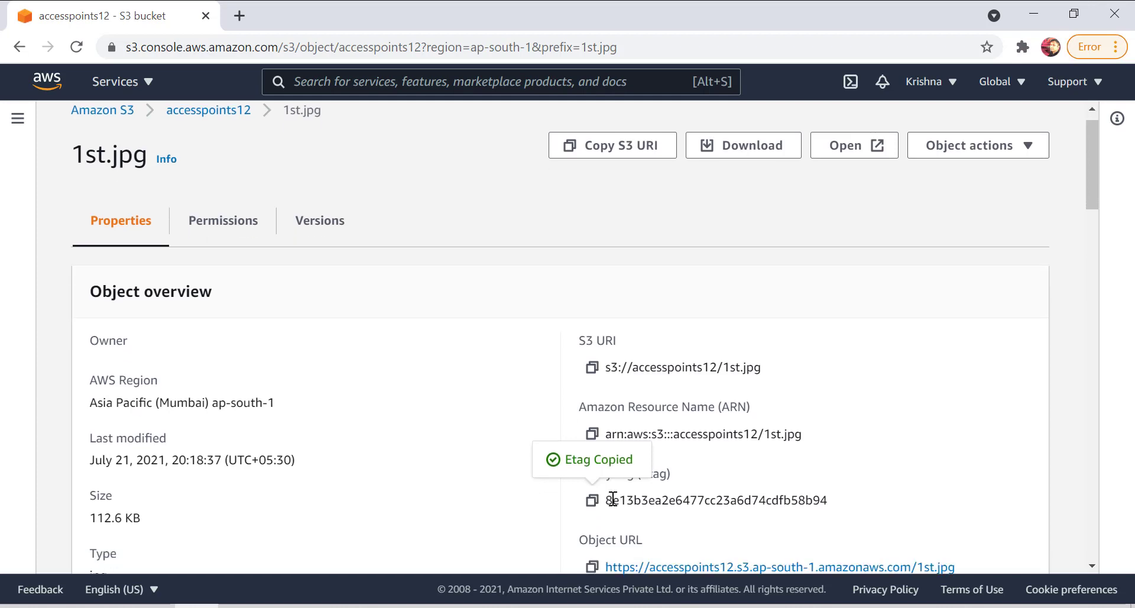
left_click(592, 412)
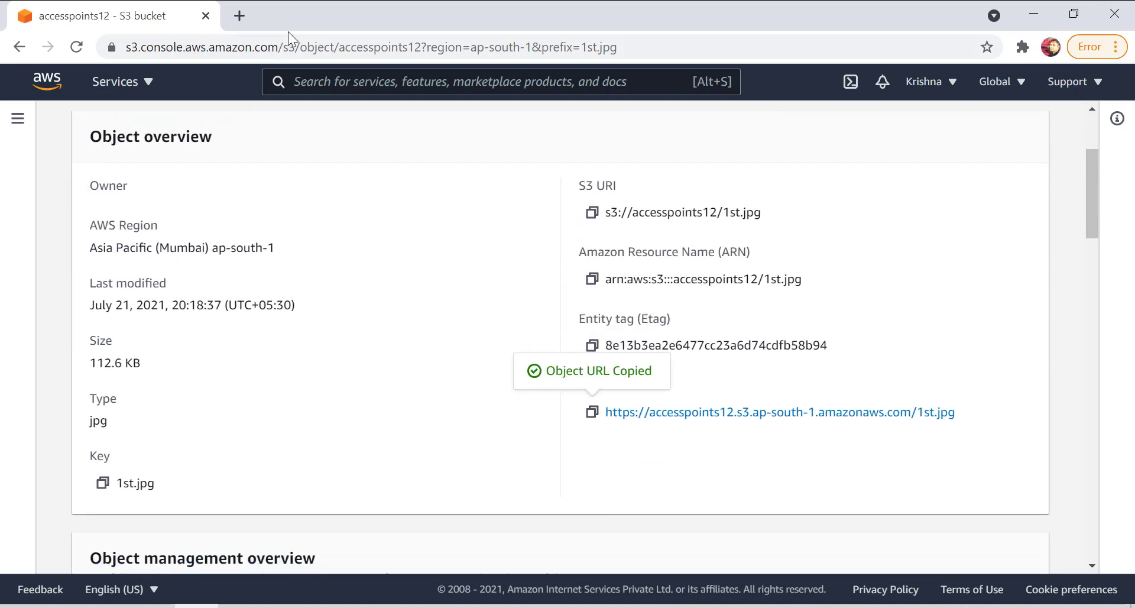
Load the copied object URL in a new browser tab and examine the message in the response.
left_click(249, 15)
key("ctrl+v")
key("Return")
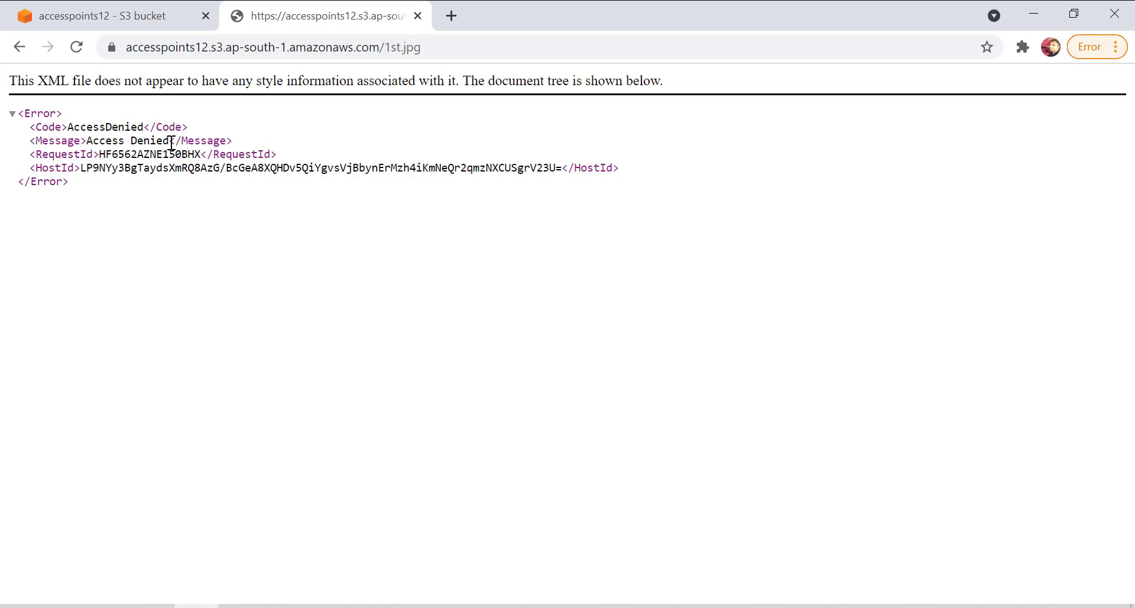
left_click_drag(169, 140, 86, 140)
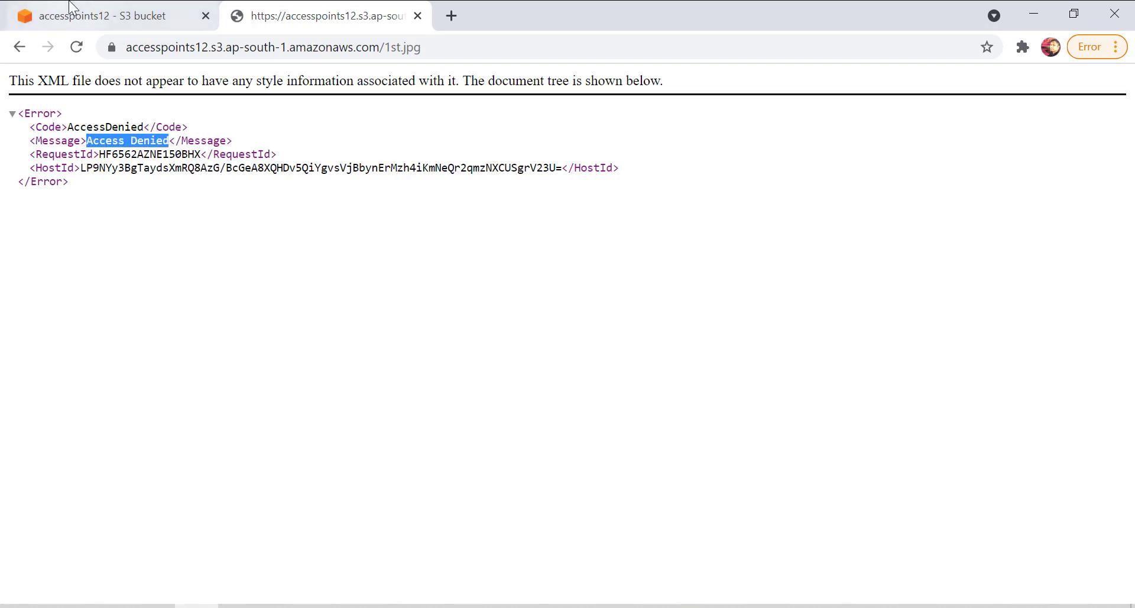
left_click(73, 9)
left_click(332, 14)
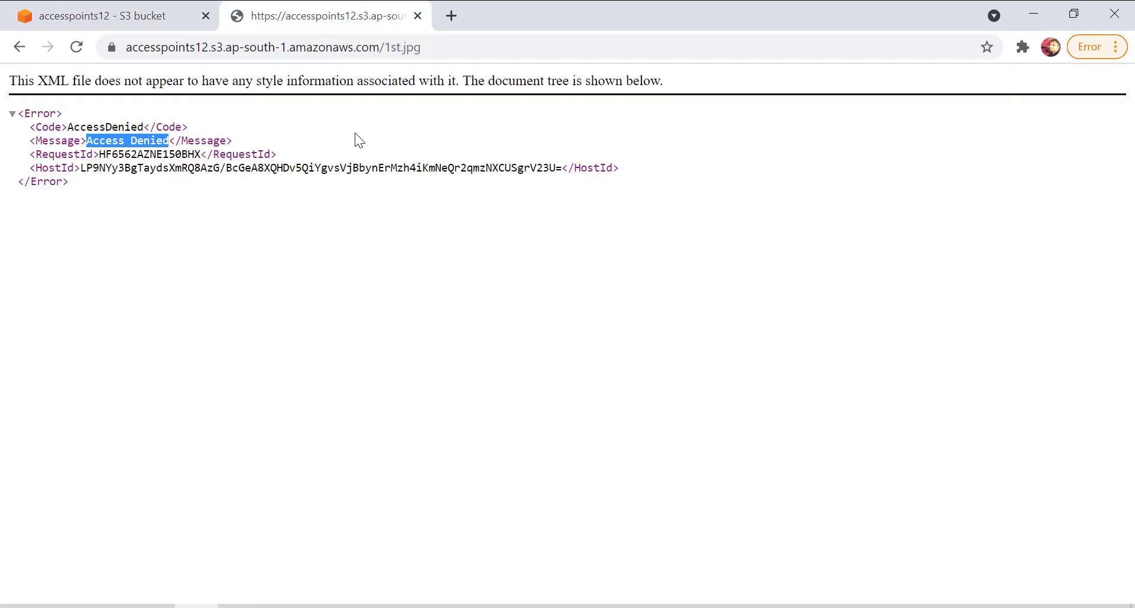
Return to the accesspoints12 bucket's object list and make 1st.jpg public.
left_click(113, 15)
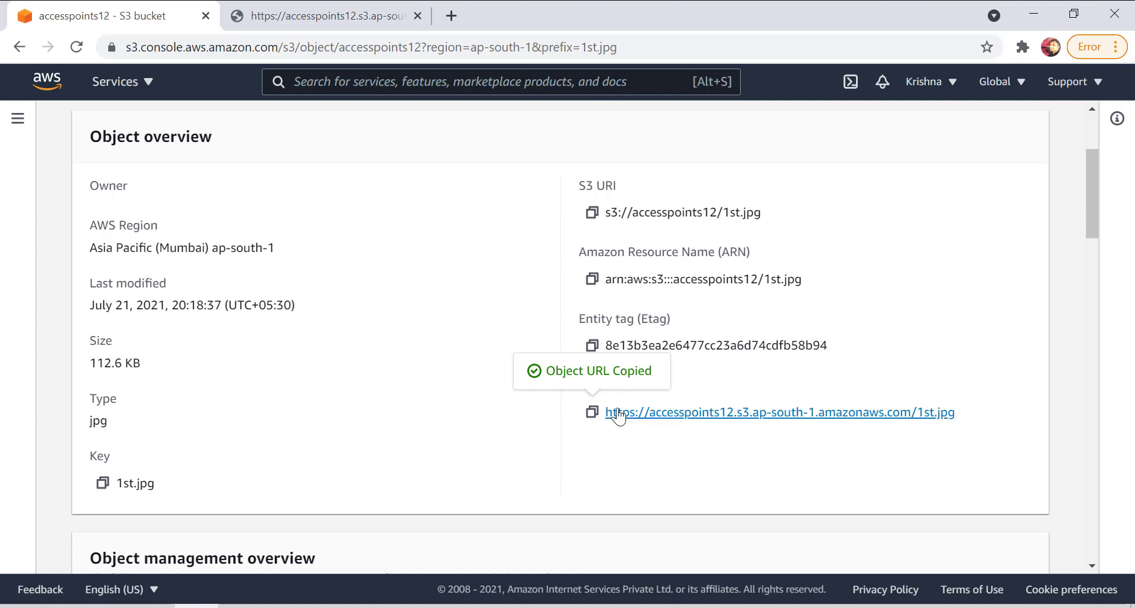
scroll(476, 307, "up", 3)
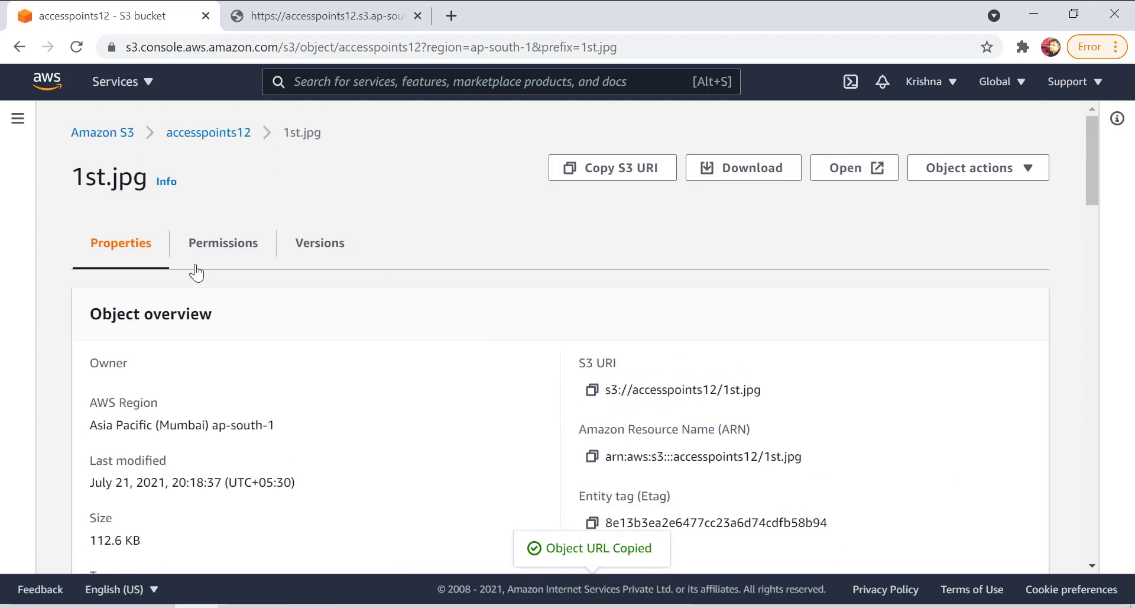
left_click(227, 141)
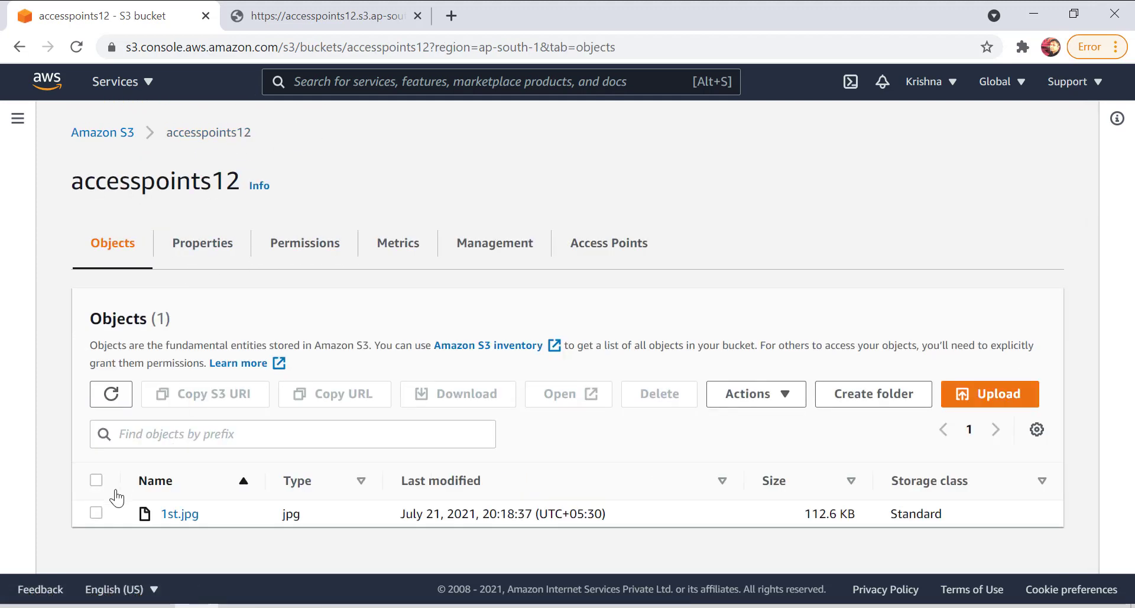
left_click(96, 512)
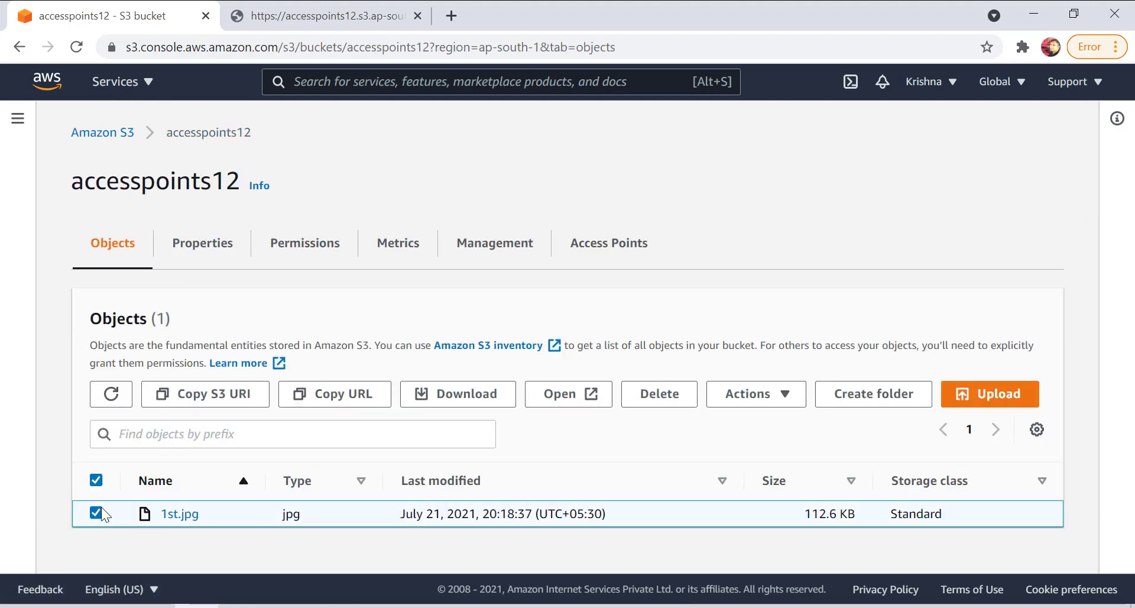
left_click(757, 402)
scroll(793, 375, "down", 2)
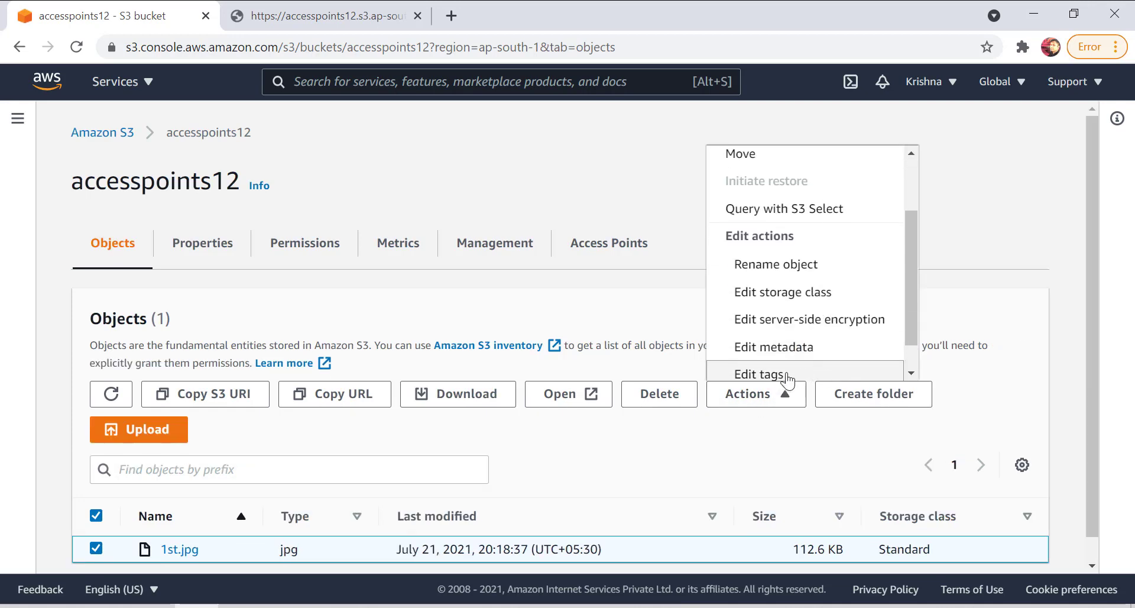
scroll(796, 376, "down", 1)
left_click(796, 376)
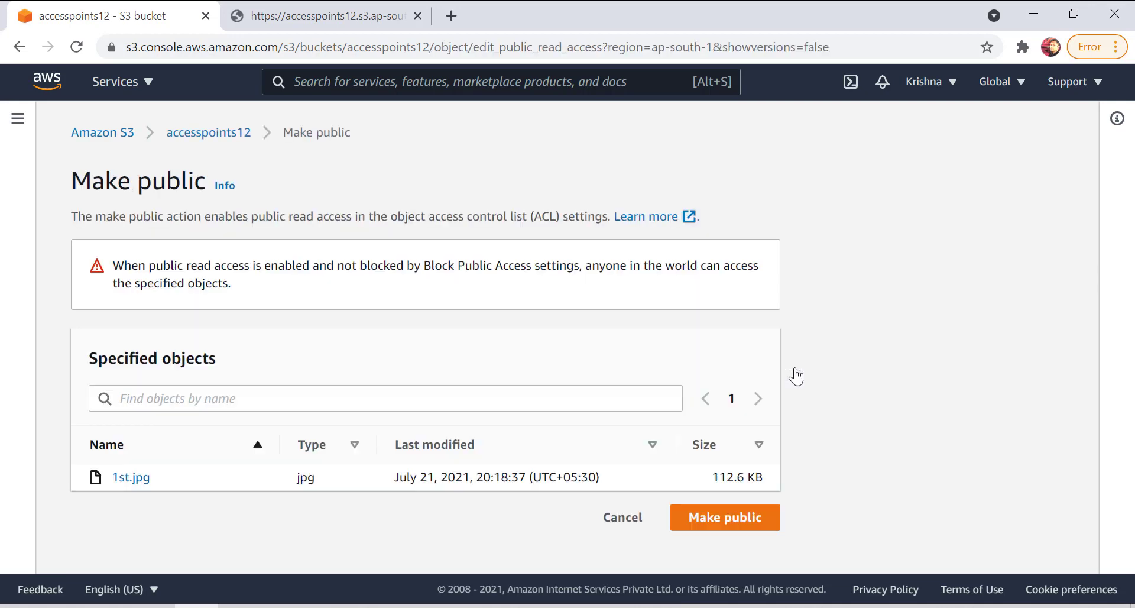
left_click(769, 520)
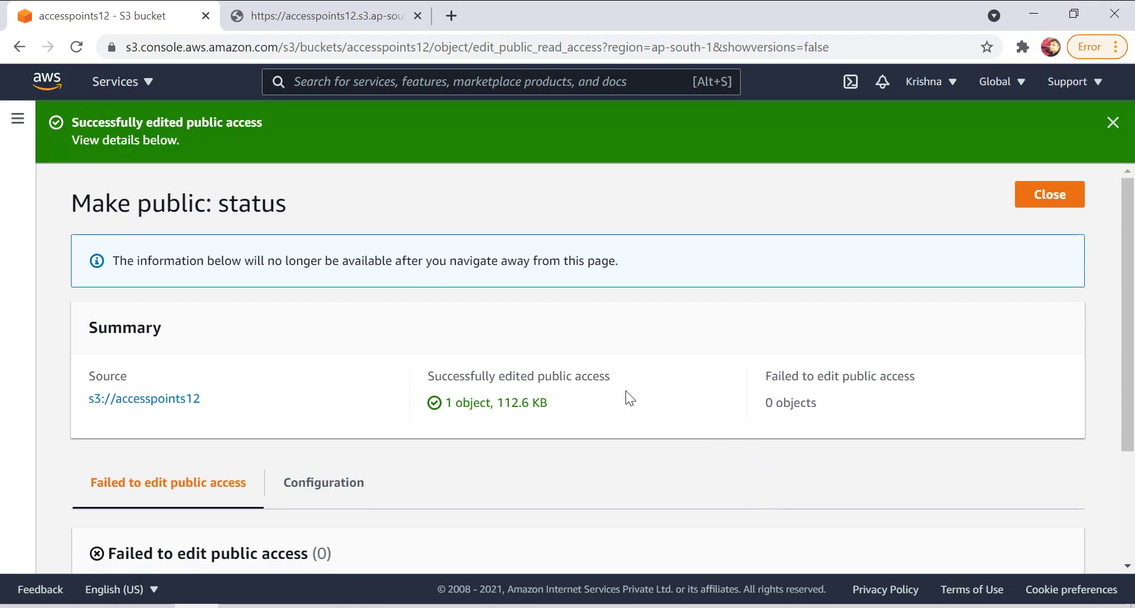
Load the object URL of 1st.jpg again in its browser tab and close the public access status page in the console.
left_click(408, 8)
left_click(419, 47)
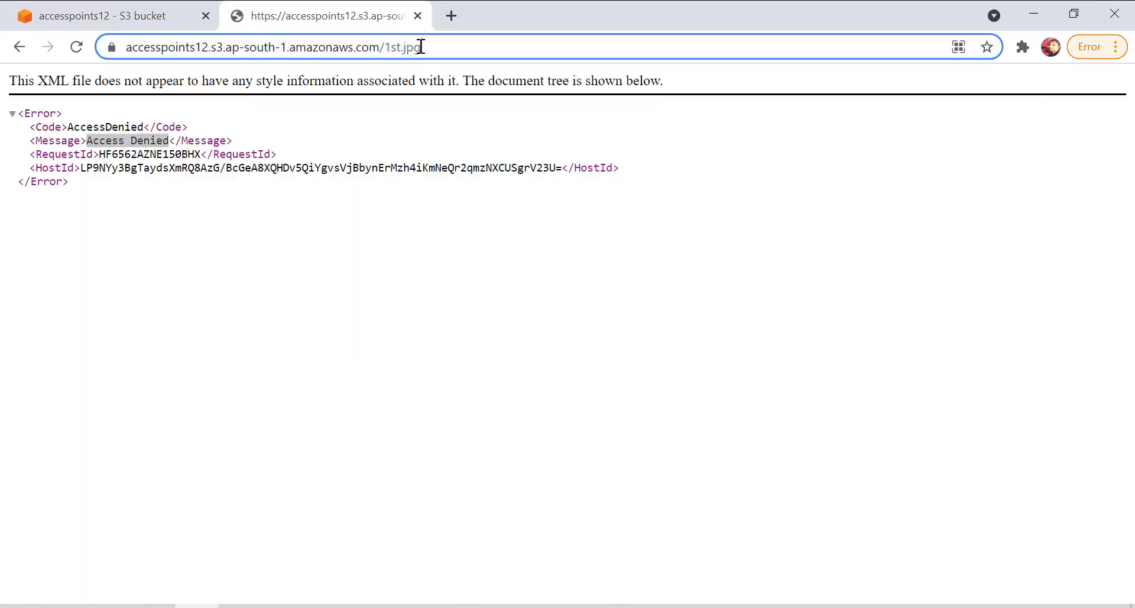
key("Return")
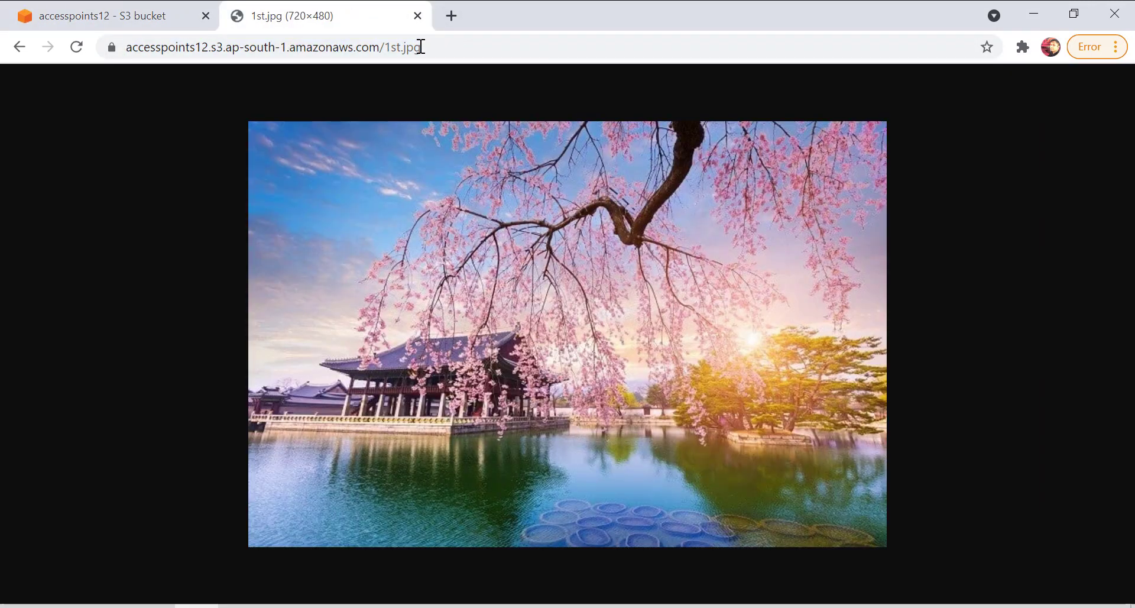
left_click(149, 11)
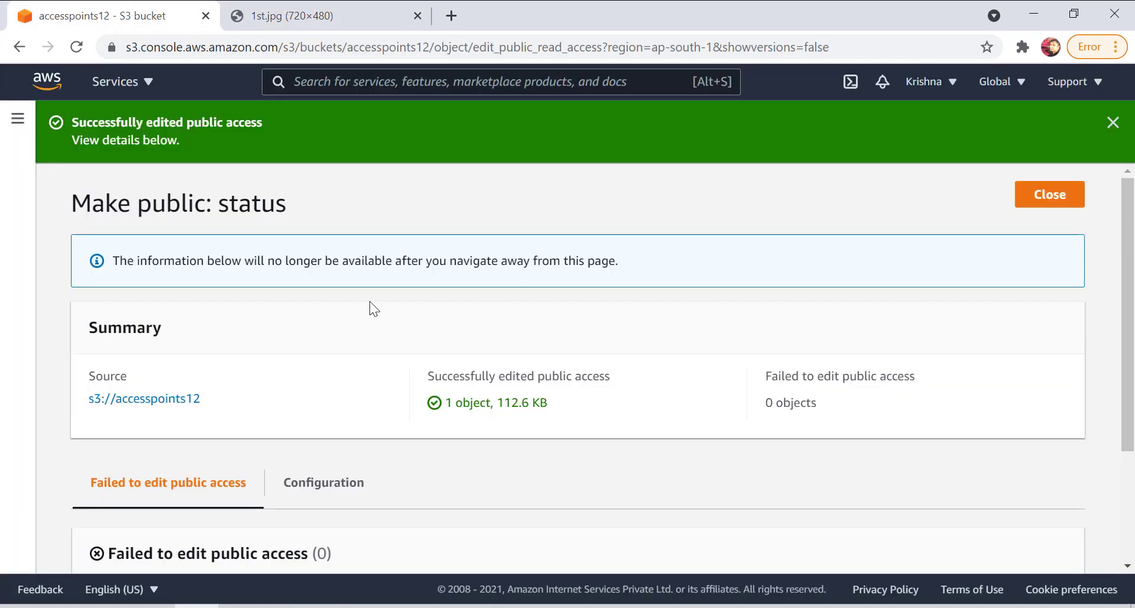
left_click(1050, 194)
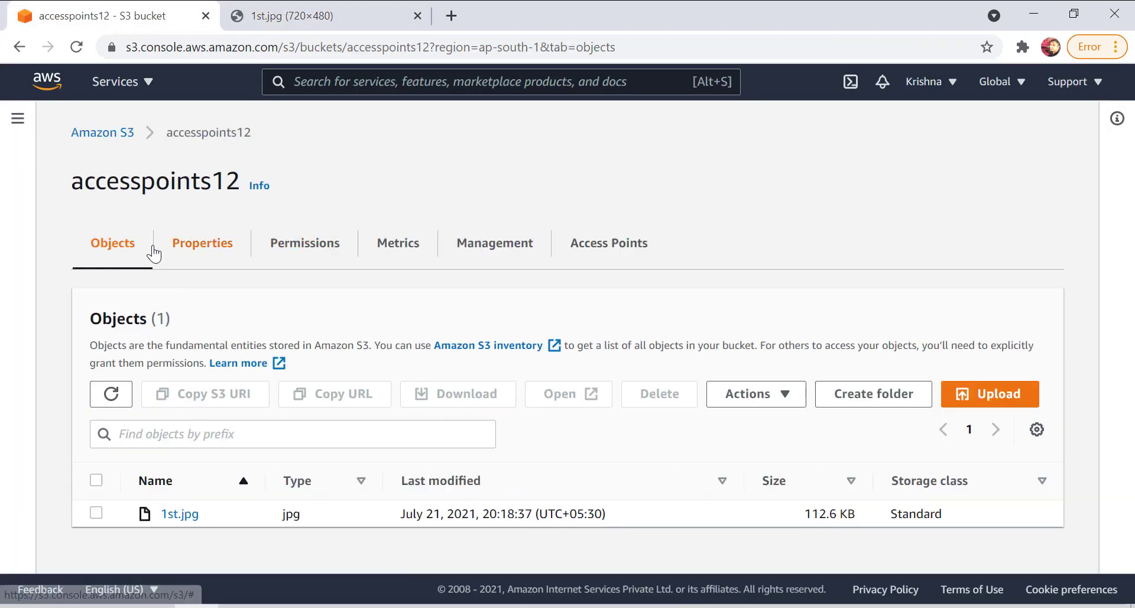
In accesspoints12's Block public access settings, enable only the two blocks covering new and any public bucket or access point policies.
left_click(275, 247)
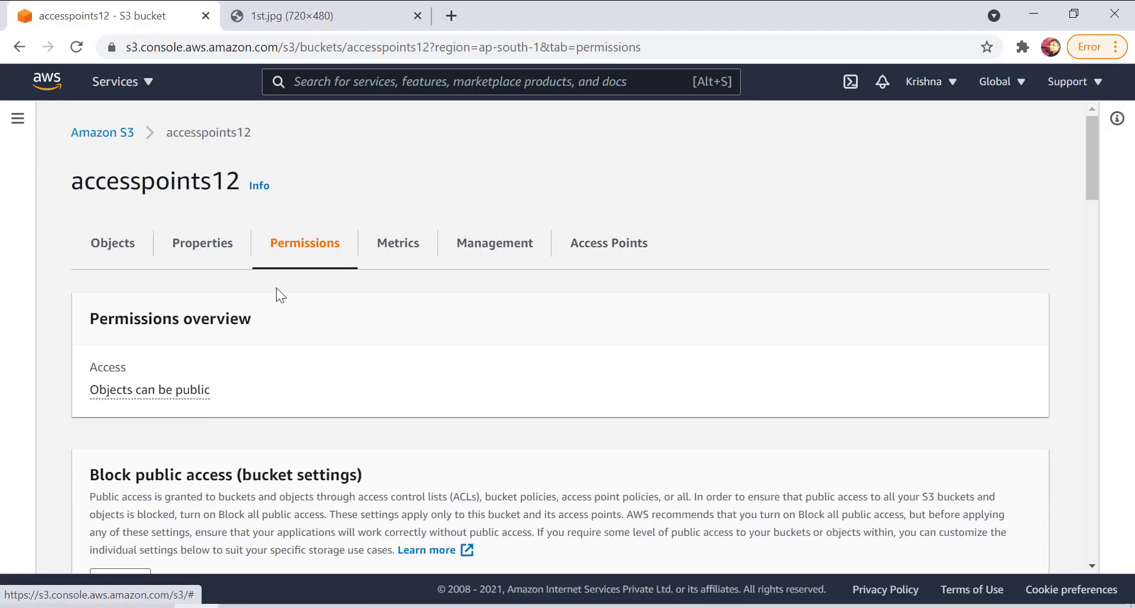
scroll(329, 446, "down", 4)
left_click(114, 314)
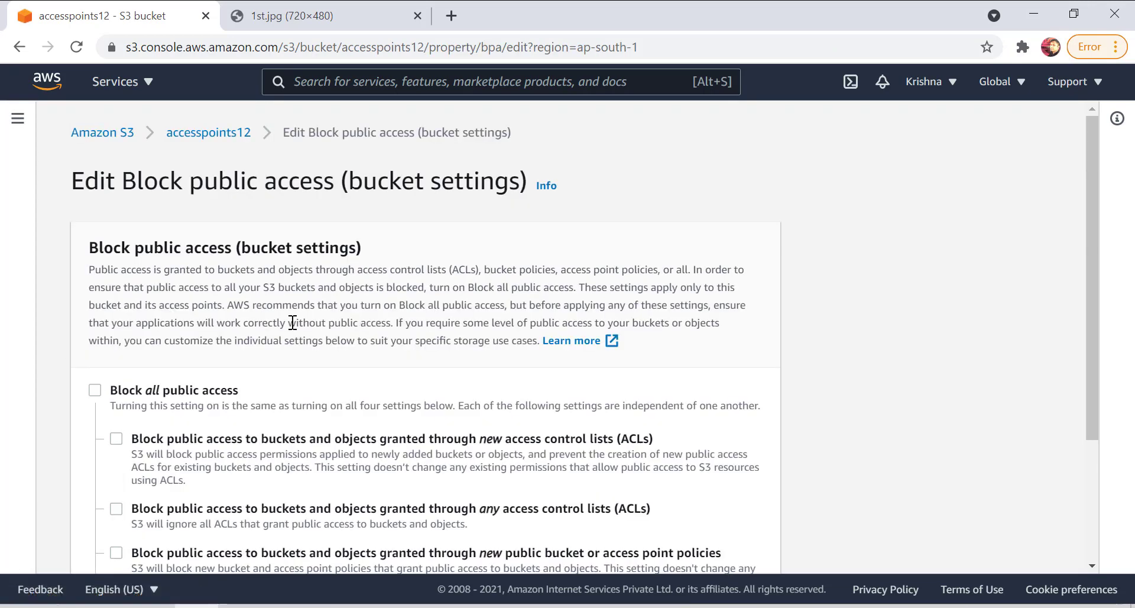
scroll(292, 322, "down", 2)
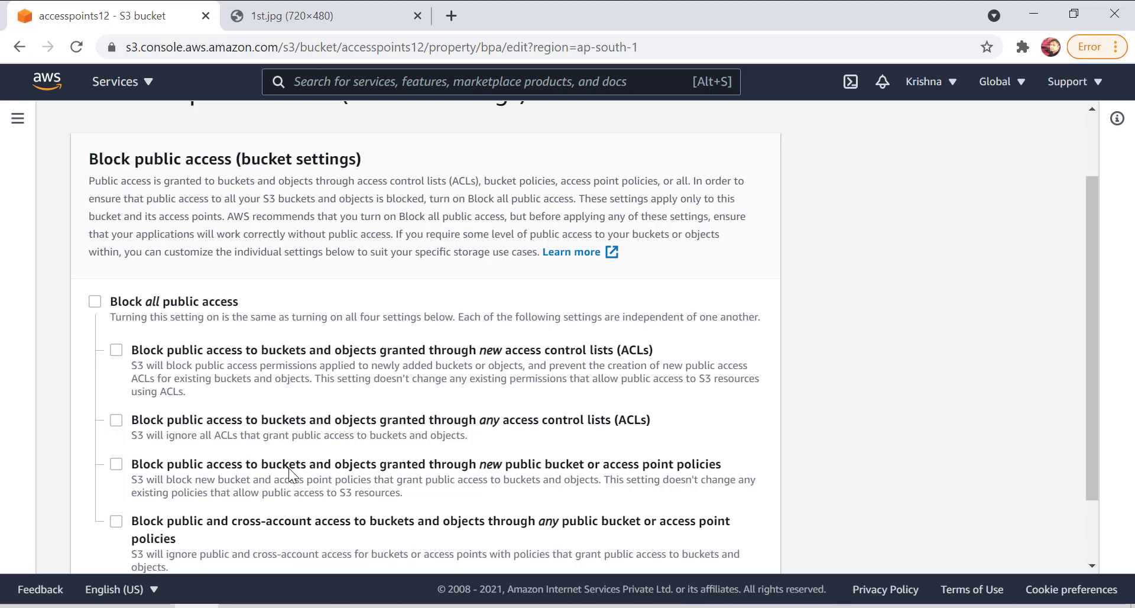
left_click(116, 350)
left_click(117, 349)
left_click_drag(650, 419, 192, 426)
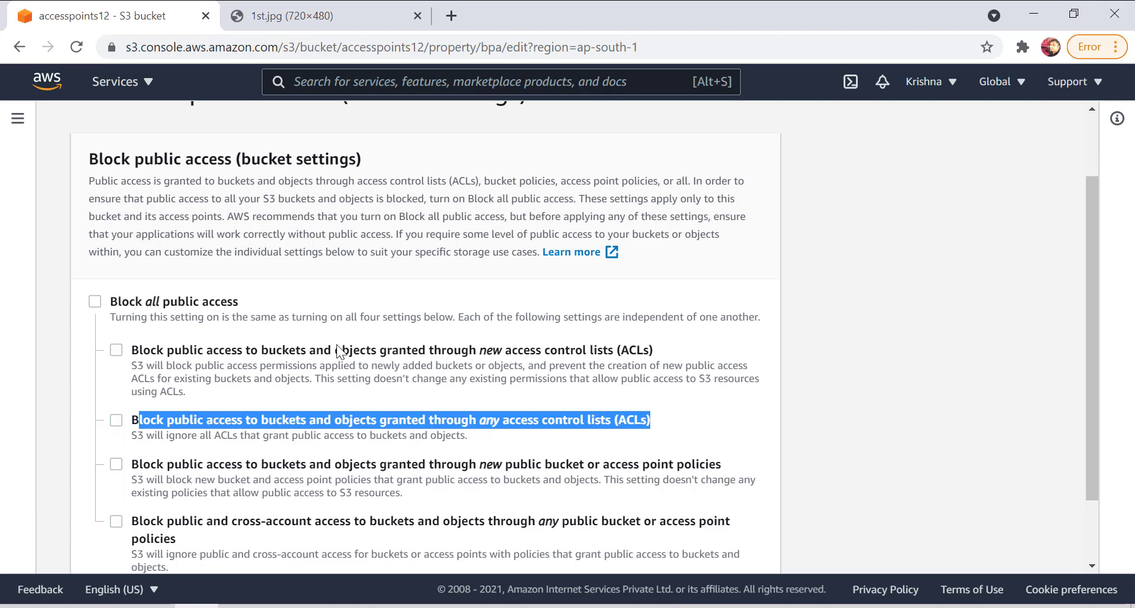
left_click(117, 465)
left_click(118, 522)
left_click(321, 356)
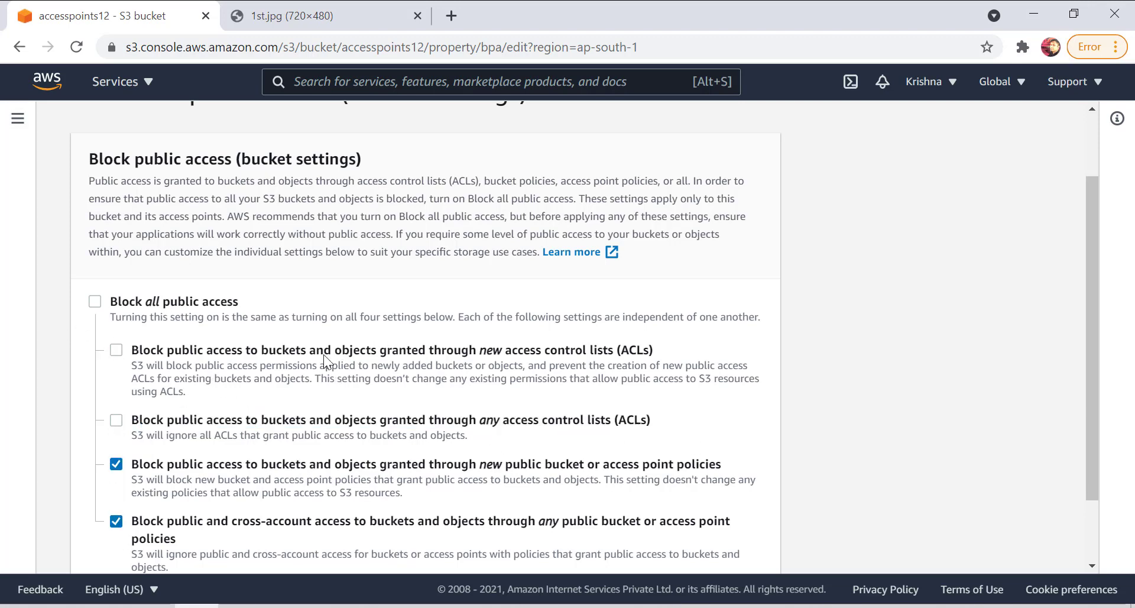
left_click(120, 350)
Save the Block public access changes, entering "confirm" to apply them, and review the bucket's permission settings.
scroll(723, 464, "down", 2)
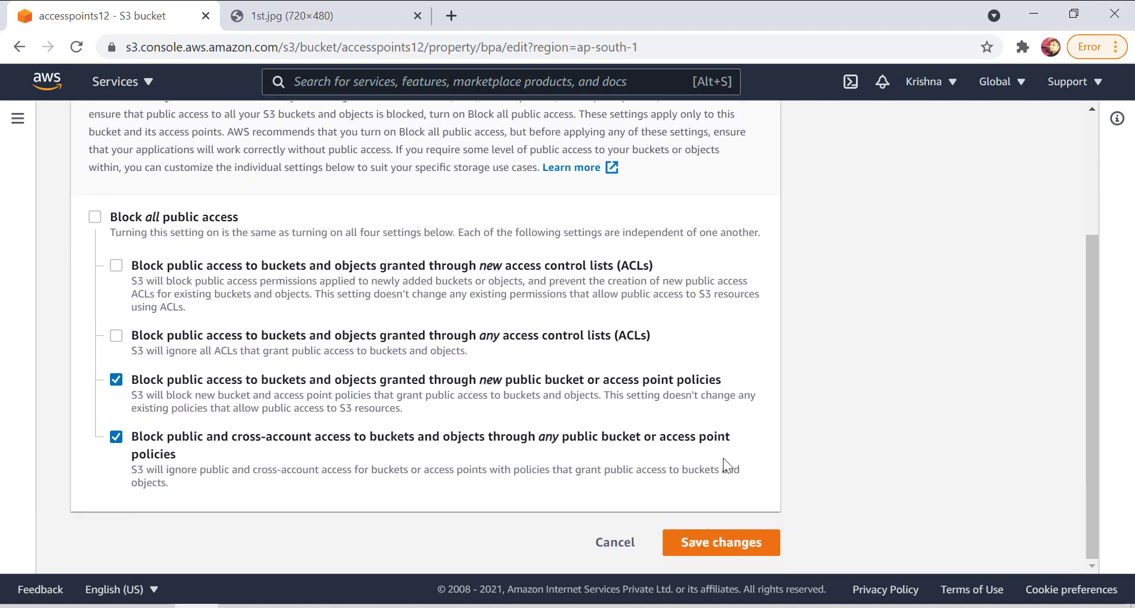
left_click(720, 541)
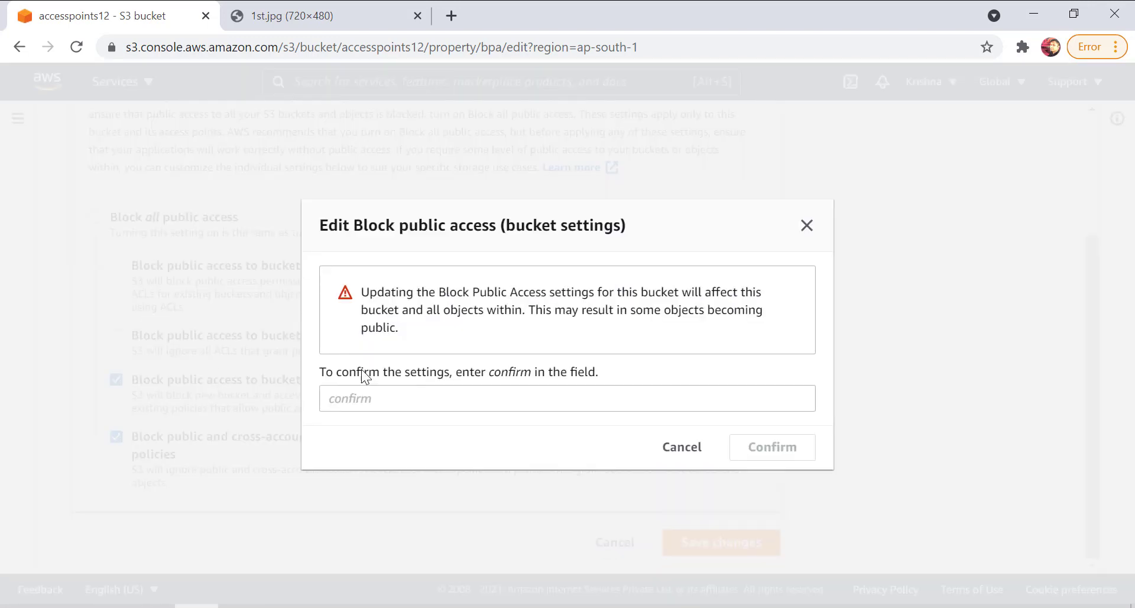
left_click(355, 406)
type("confirm")
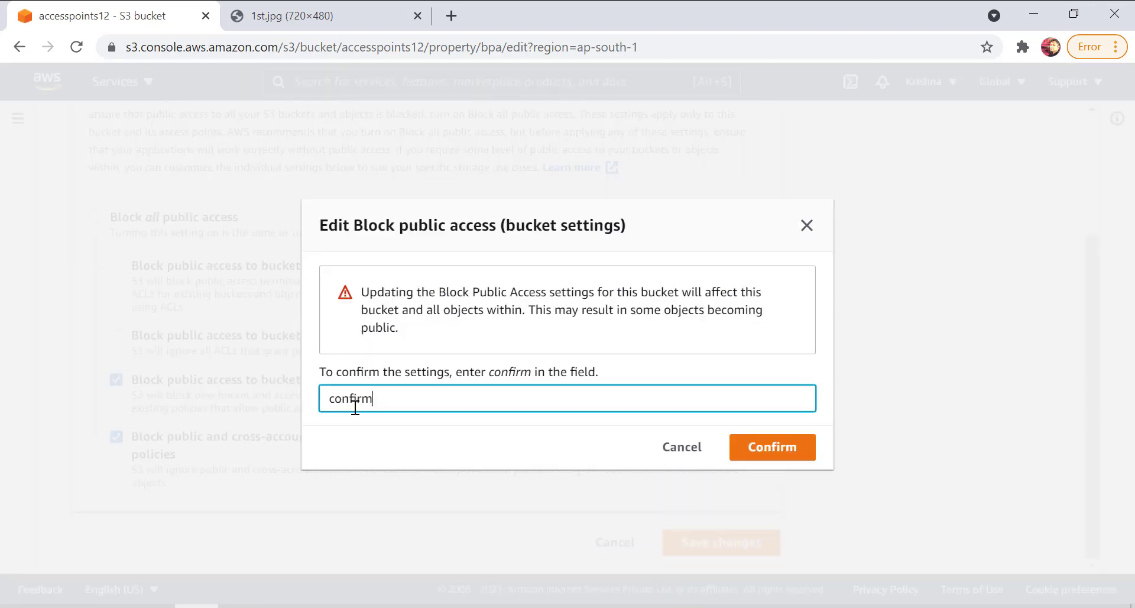
left_click(789, 448)
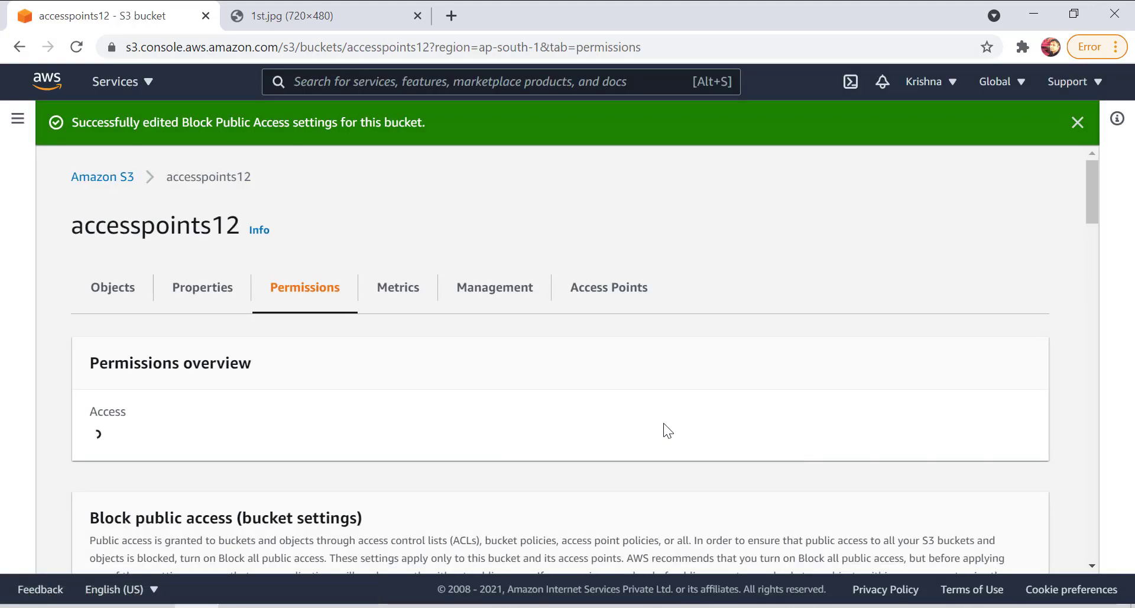
scroll(249, 397, "down", 4)
scroll(263, 408, "down", 1)
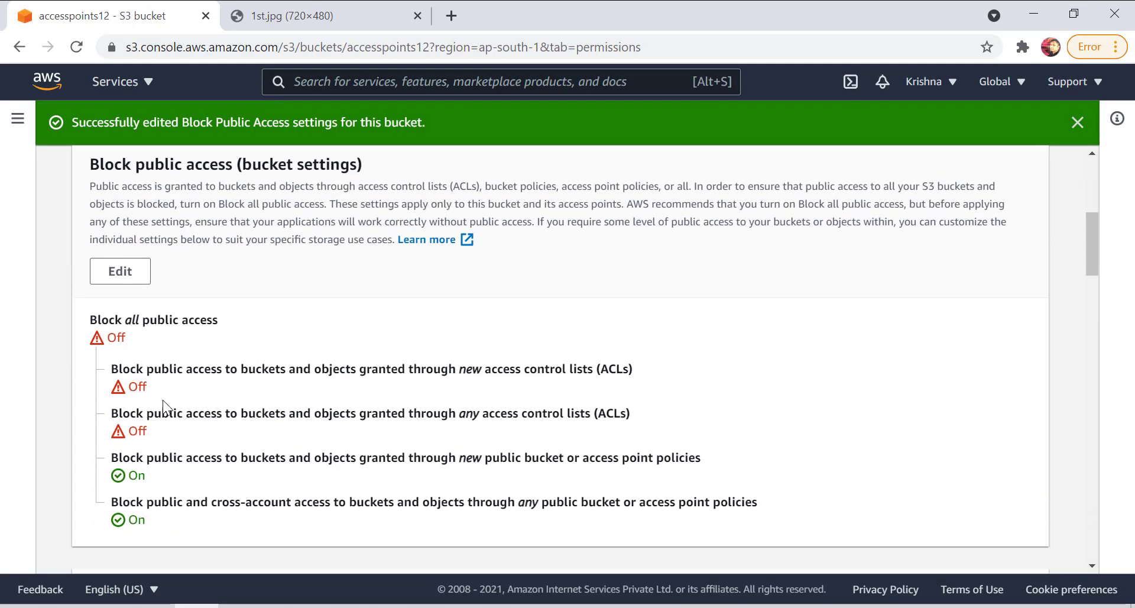
left_click_drag(149, 390, 127, 388)
scroll(522, 439, "down", 10)
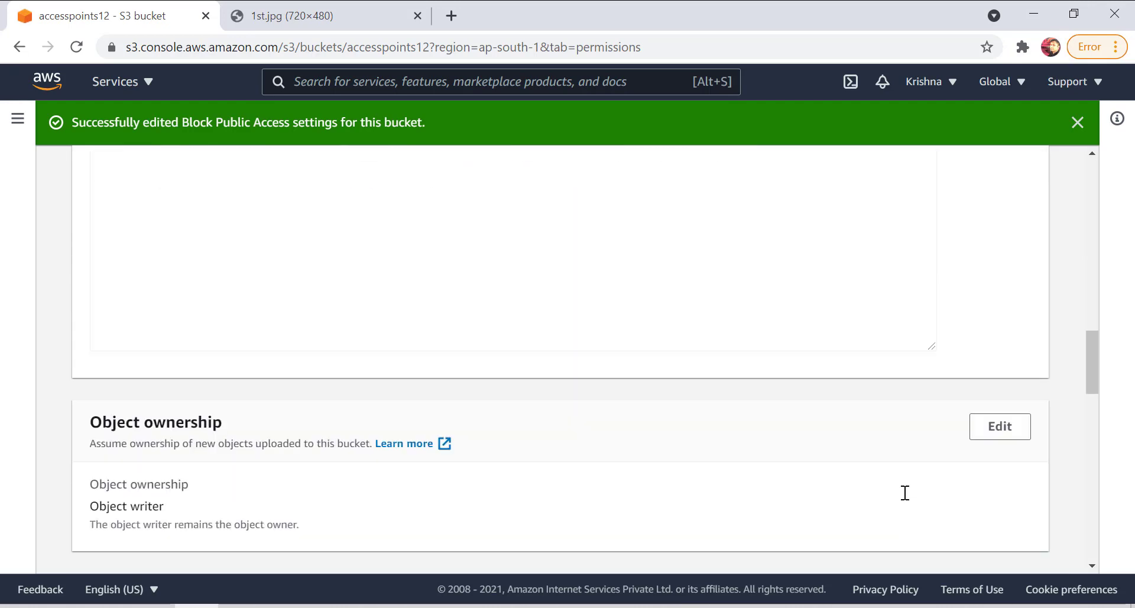
Upload 2ns.jfif to the accesspoints12 bucket and close the upload status page.
scroll(905, 491, "up", 16)
left_click(117, 287)
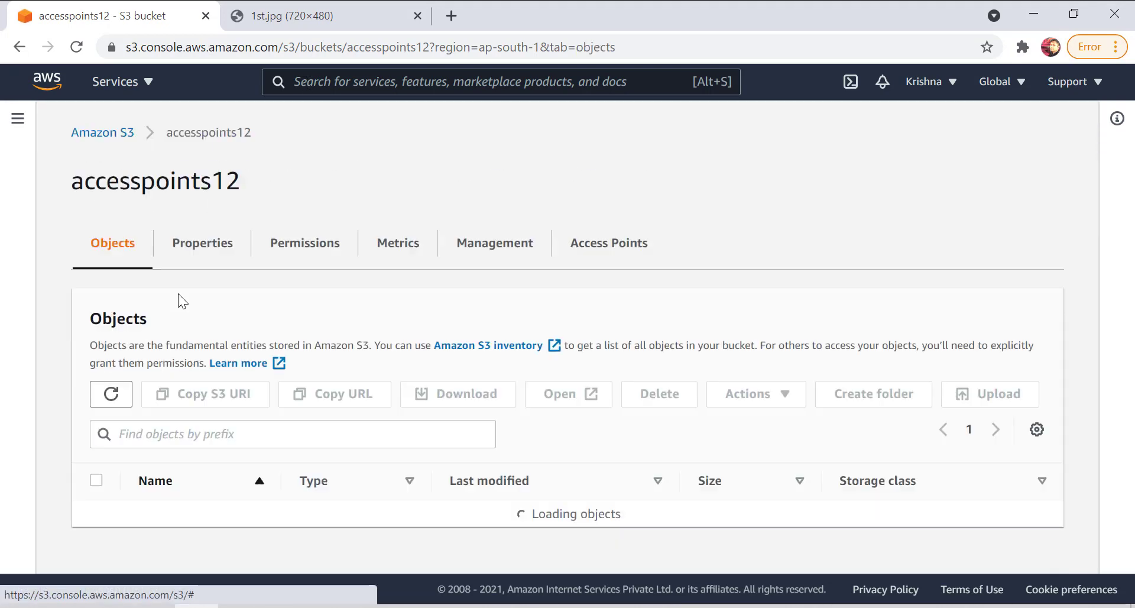
left_click(987, 392)
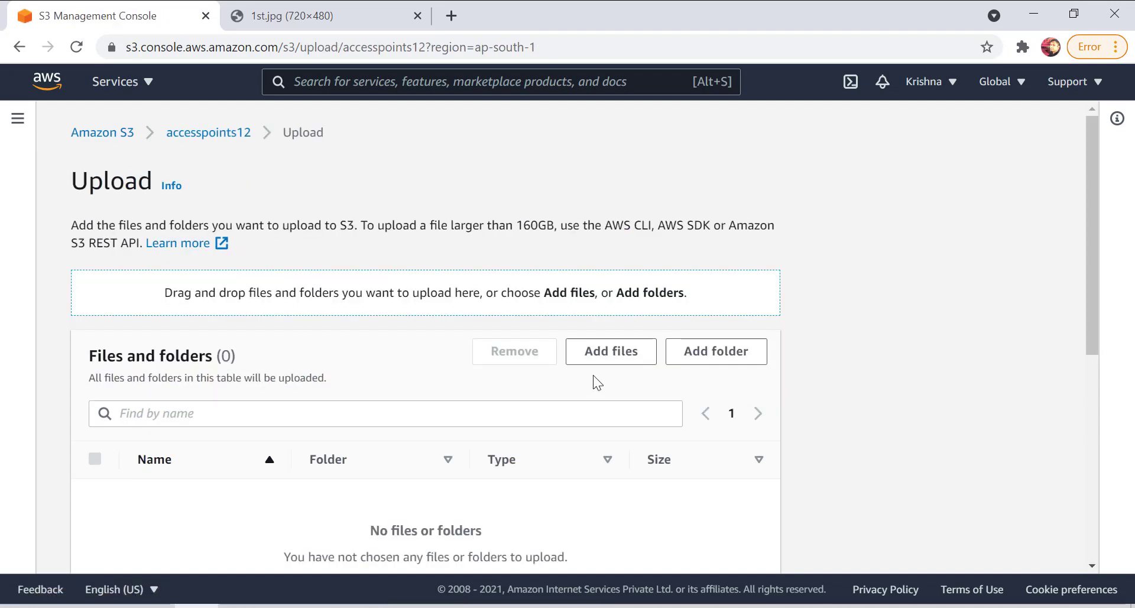
left_click(606, 353)
double_click(364, 308)
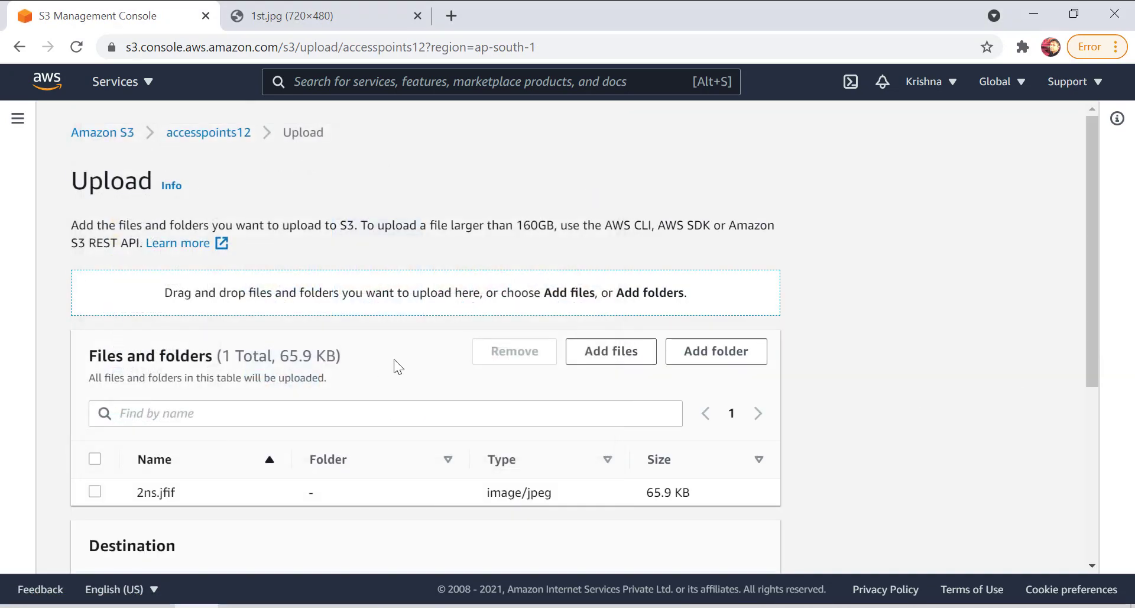
scroll(396, 365, "down", 5)
left_click(739, 540)
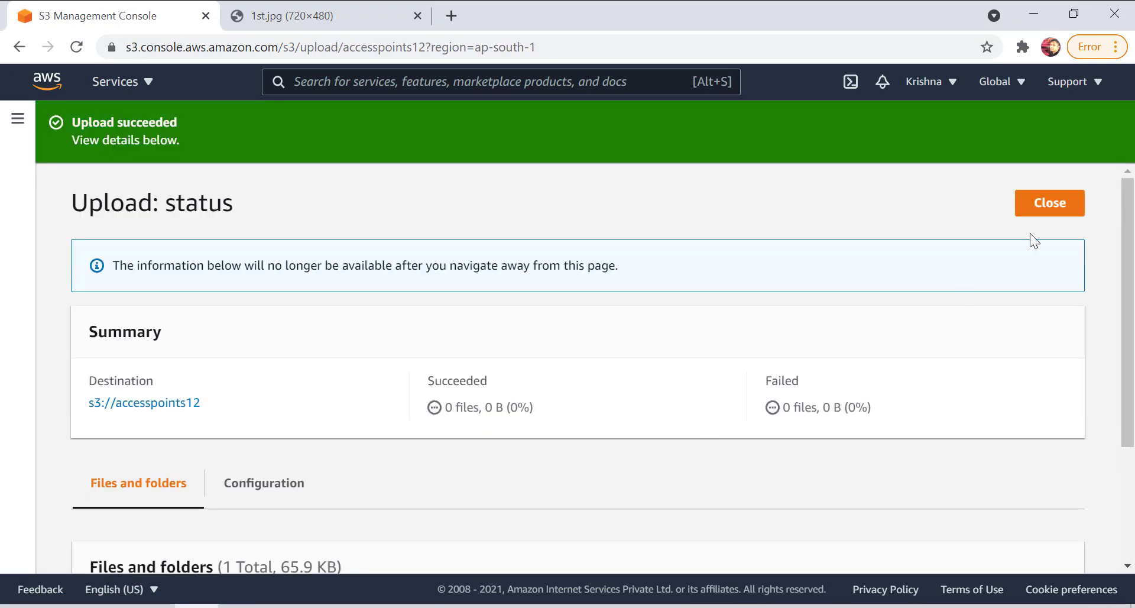
left_click(1076, 201)
View the details of 2ns.jfif and return to the accesspoints12 object list by way of the bucket list.
scroll(135, 372, "down", 2)
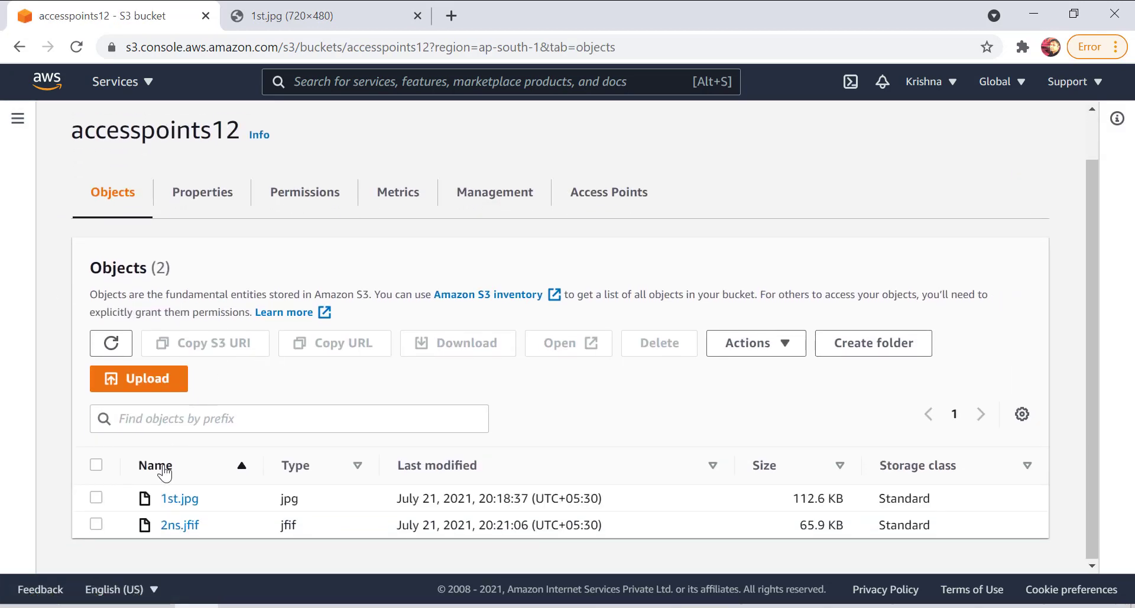
left_click(96, 524)
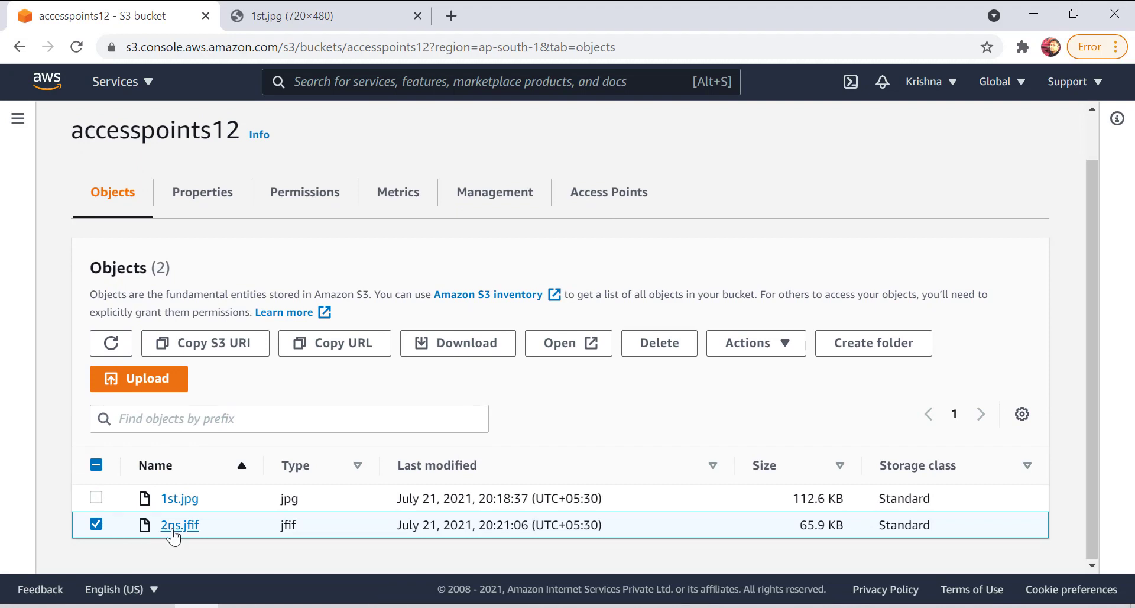
left_click(179, 525)
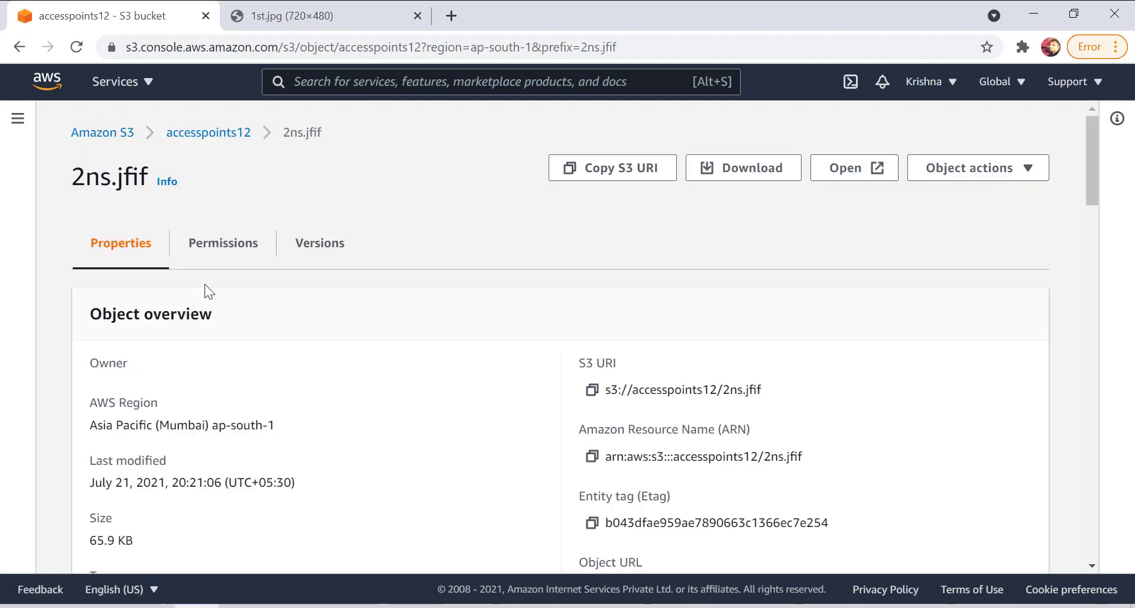
left_click(123, 135)
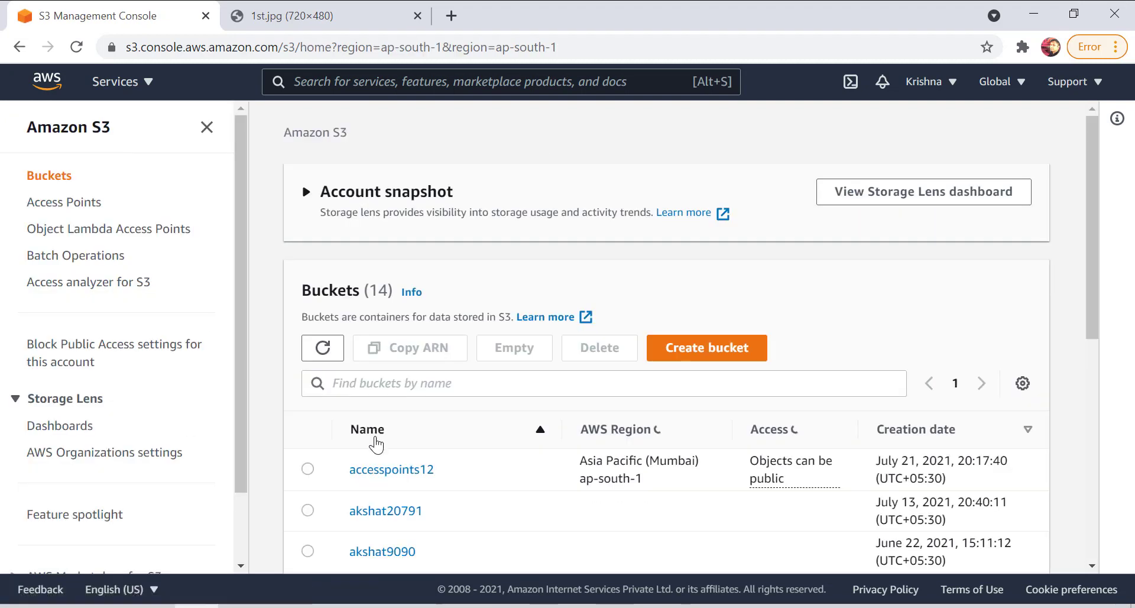
left_click(393, 473)
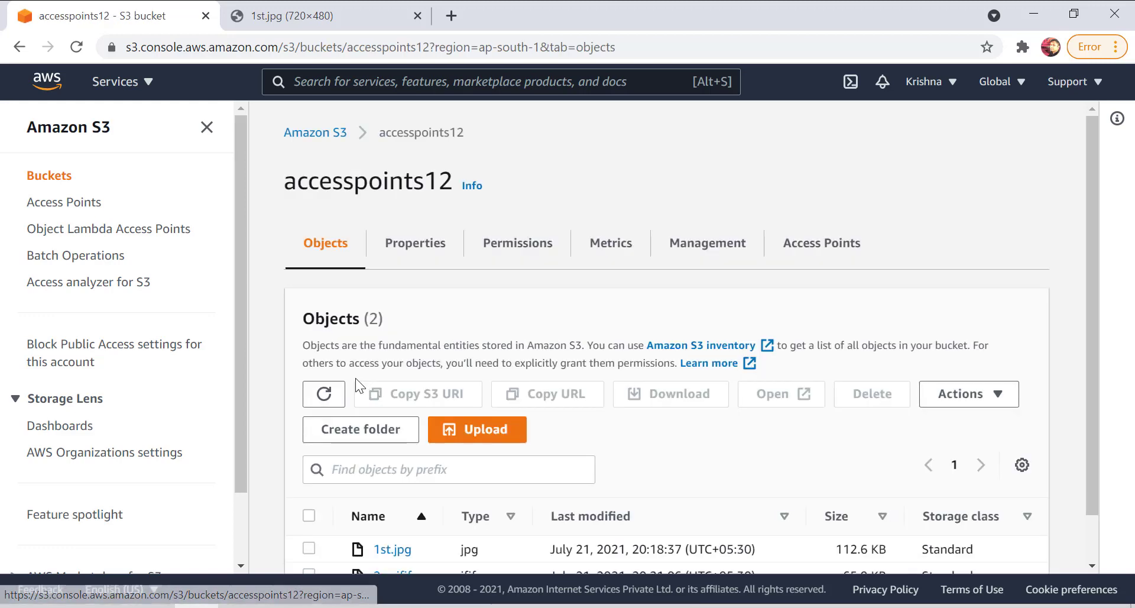
Upload 3rd.jfif from the demo images folder to accesspoints12 and close the upload status page.
left_click(486, 429)
left_click(600, 358)
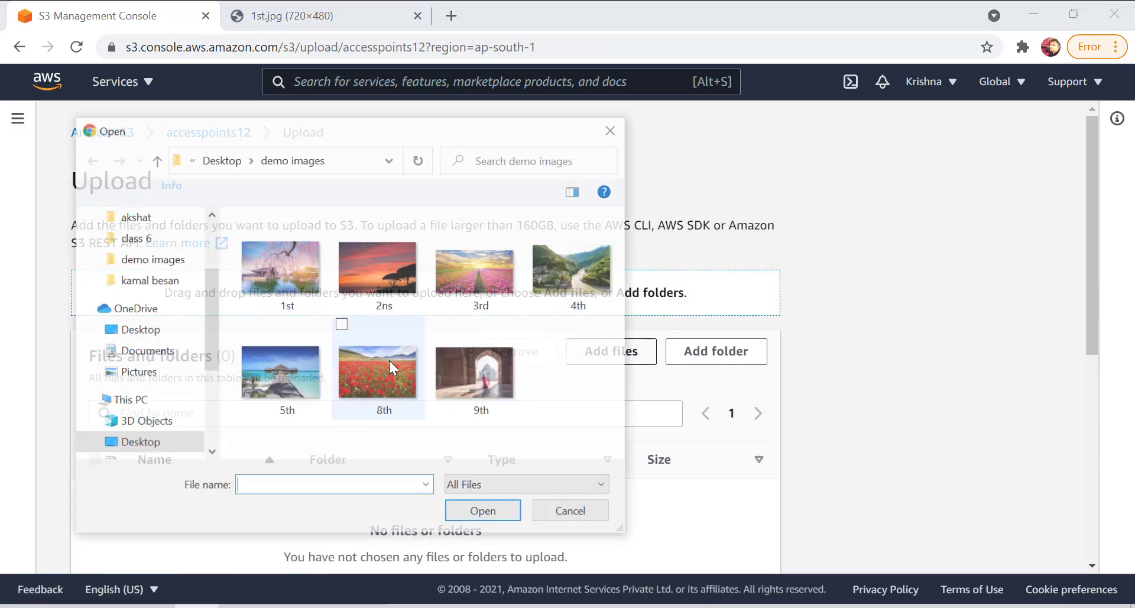
left_click(497, 250)
left_click(506, 520)
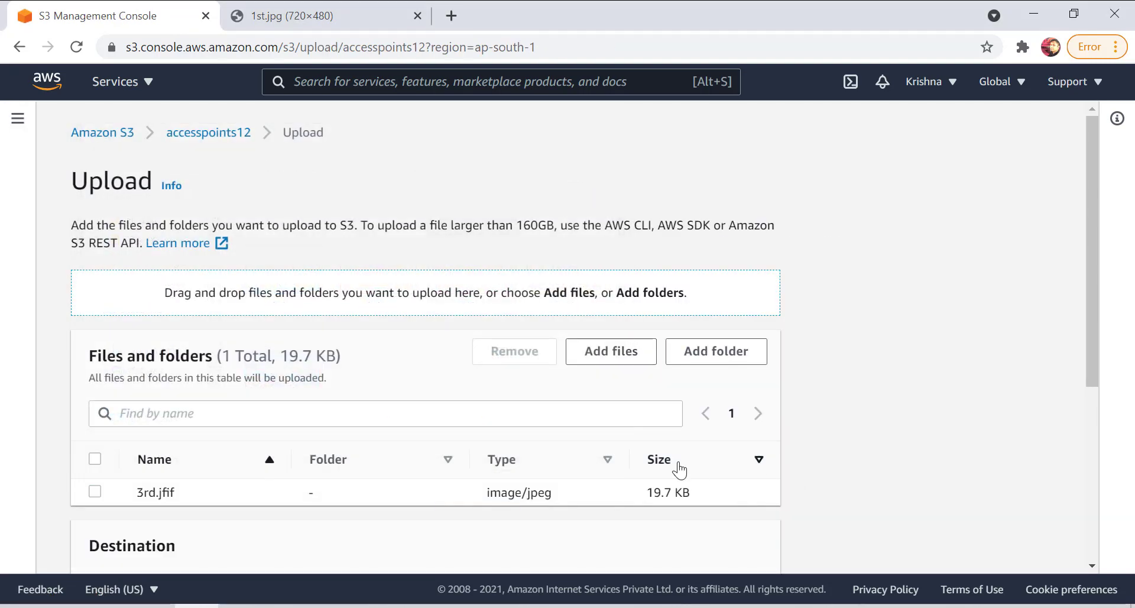
scroll(676, 469, "down", 5)
left_click(732, 541)
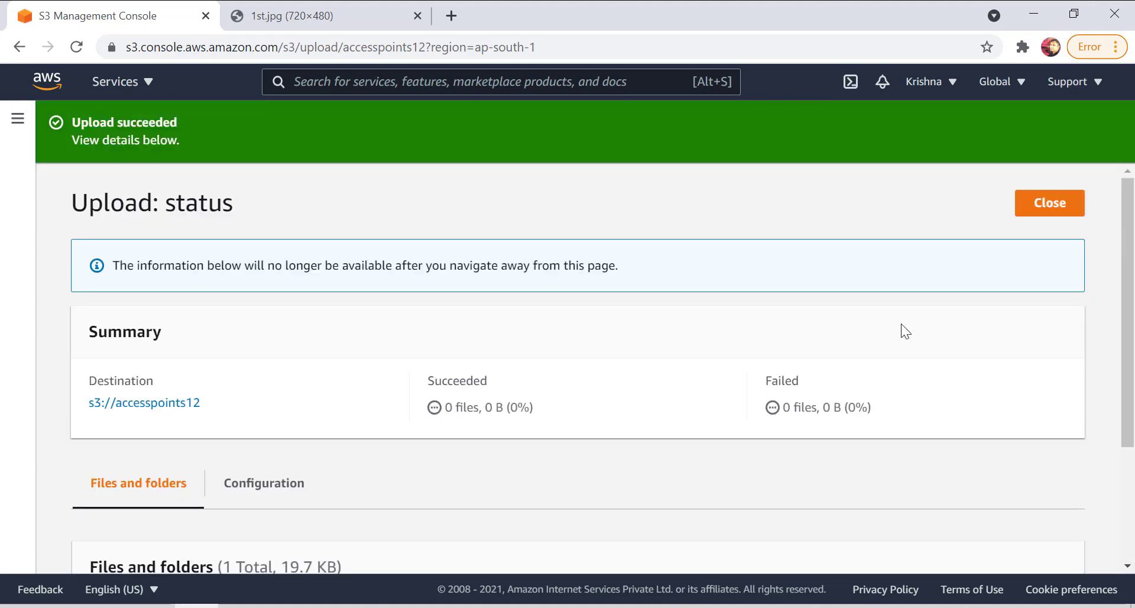
left_click(1047, 208)
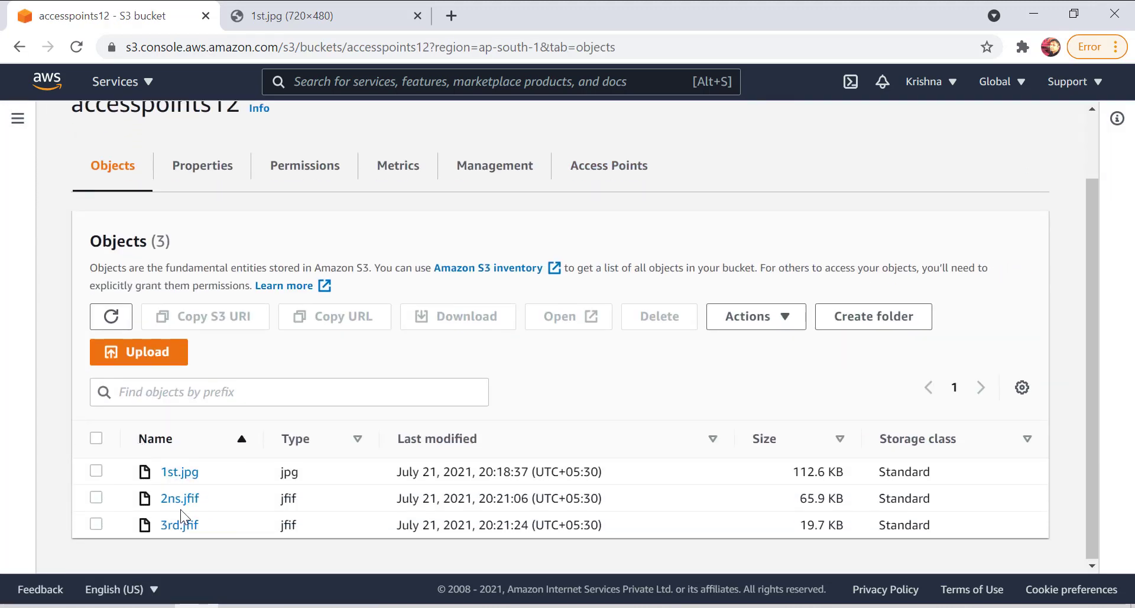
Open the details of 3rd.jfif in the bucket and copy its object URL.
left_click(179, 526)
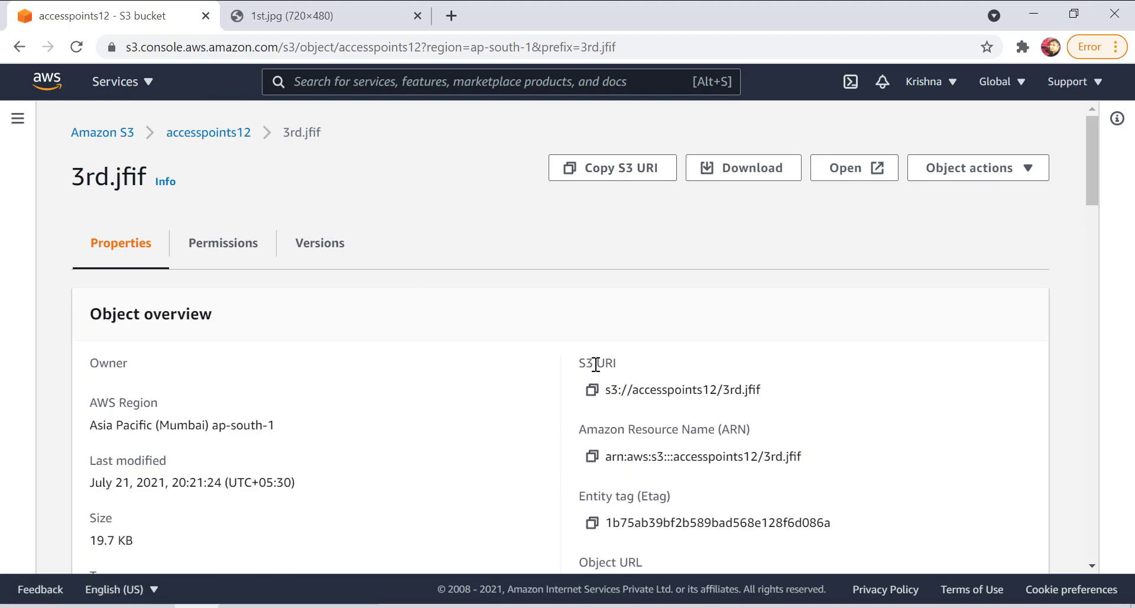
scroll(596, 363, "down", 5)
left_click(591, 323)
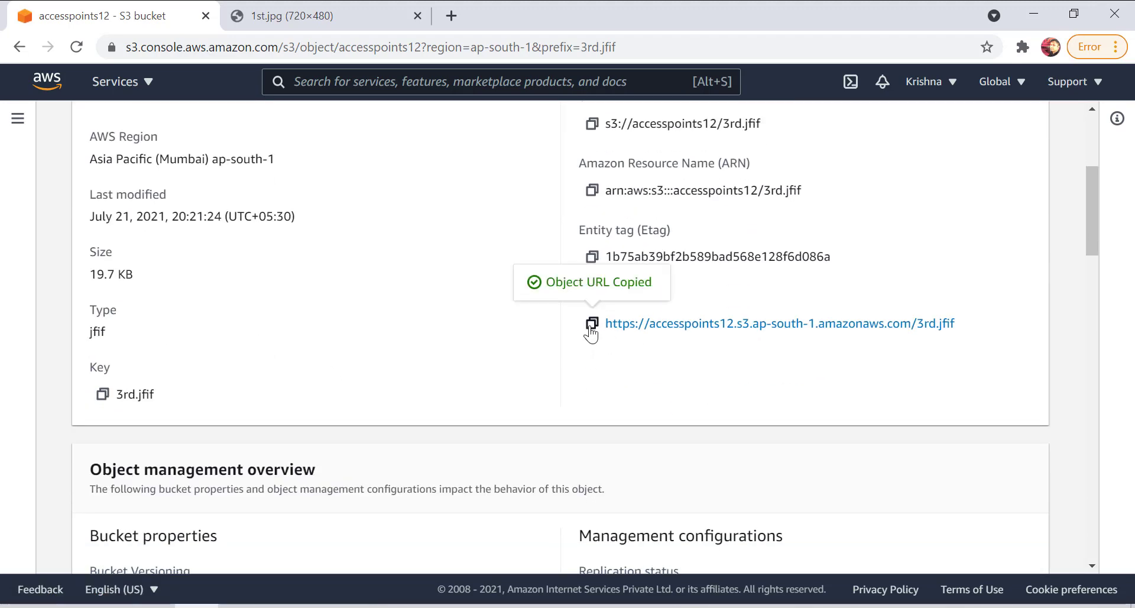
Load the copied 3rd.jfif object URL in the browser tab showing 1st.jpg and examine the message in the response.
left_click(393, 46)
left_click(357, 14)
left_click(373, 47)
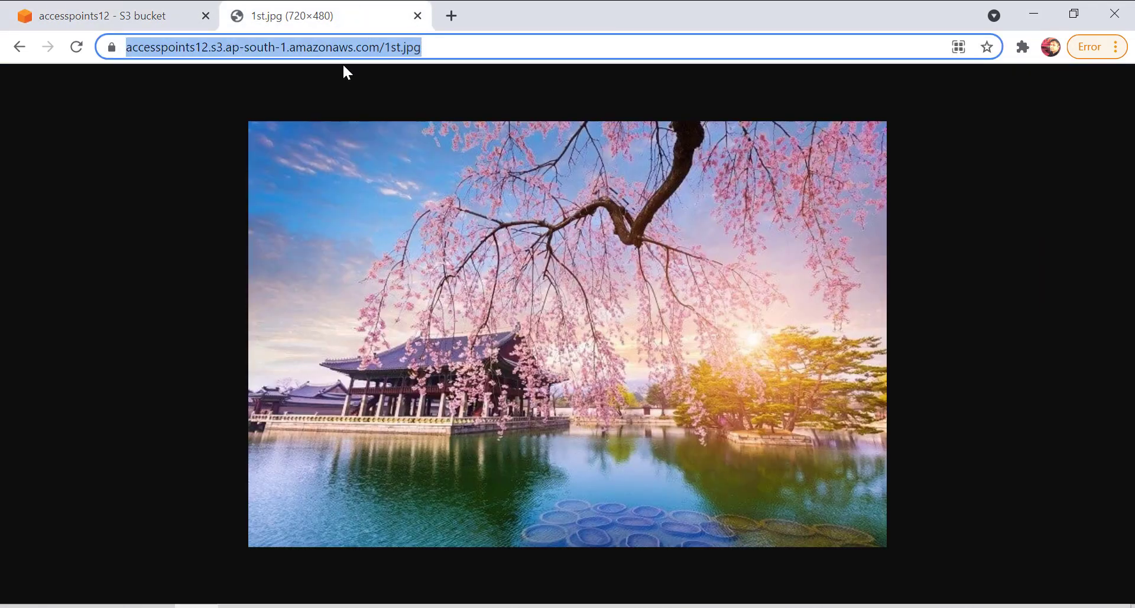
key("ctrl+v")
key("Return")
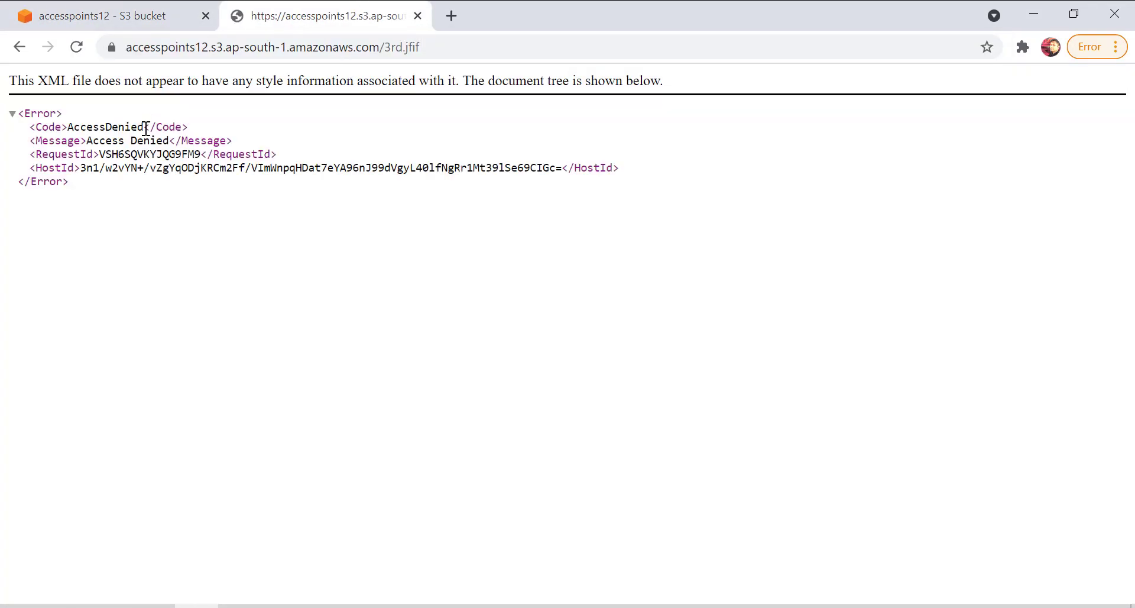
left_click_drag(175, 140, 86, 141)
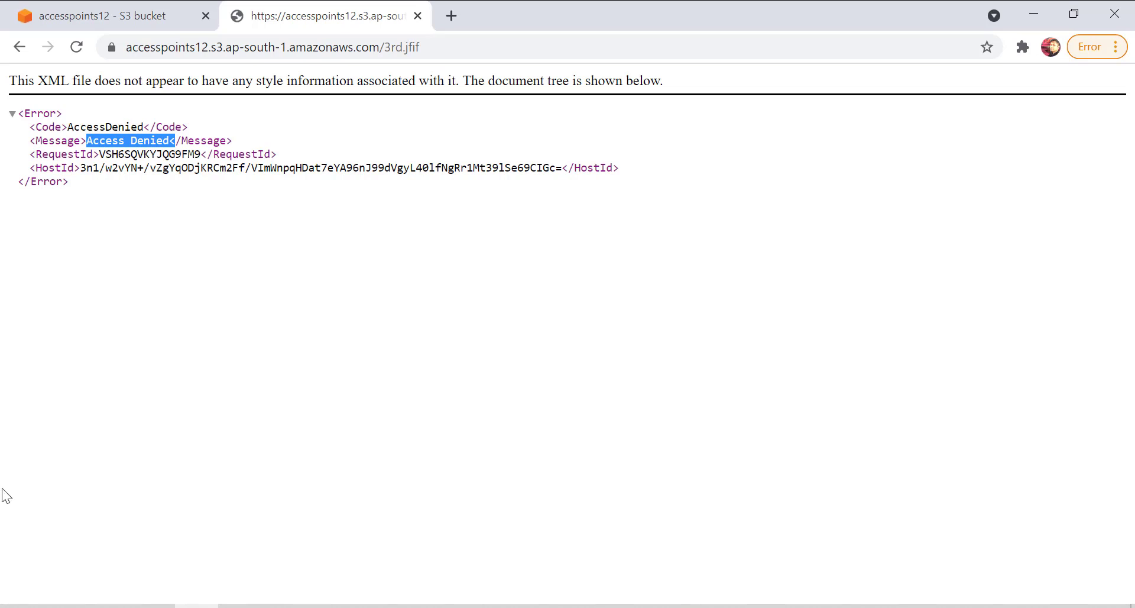
Return to the 3rd.jfif details in the S3 console and open the object's access control list for editing.
left_click(121, 12)
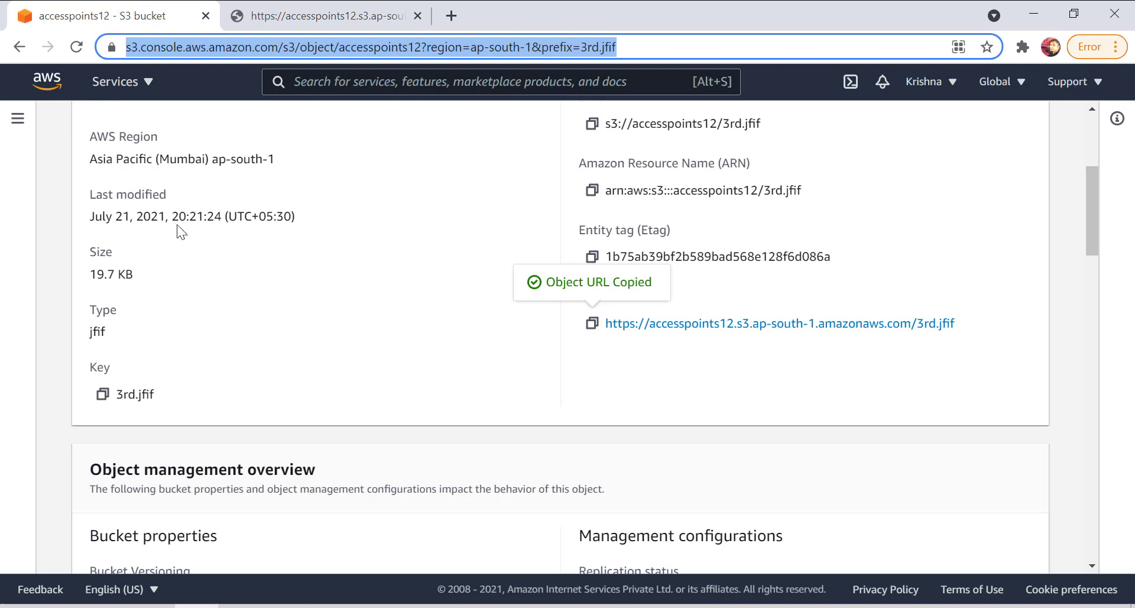
scroll(491, 321, "up", 3)
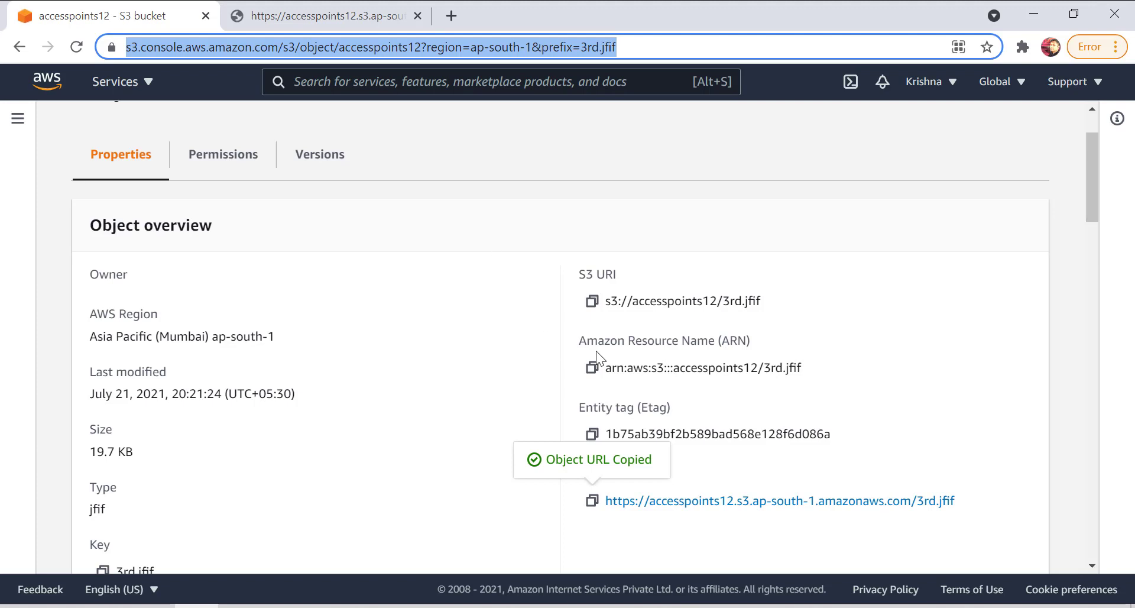
scroll(236, 177, "up", 2)
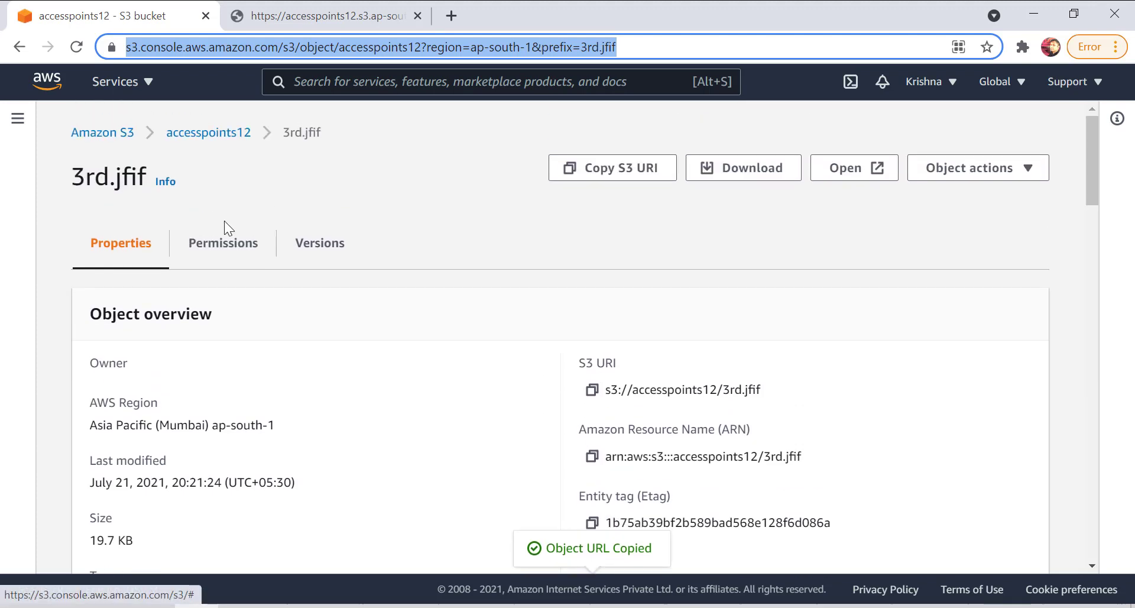
left_click(203, 245)
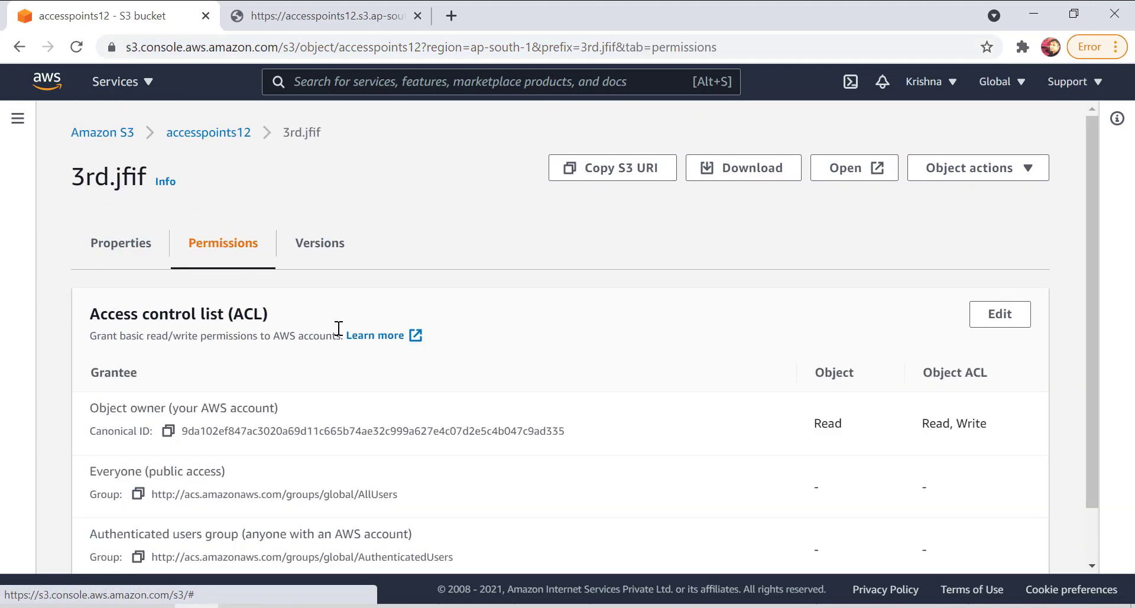
scroll(340, 307, "down", 1)
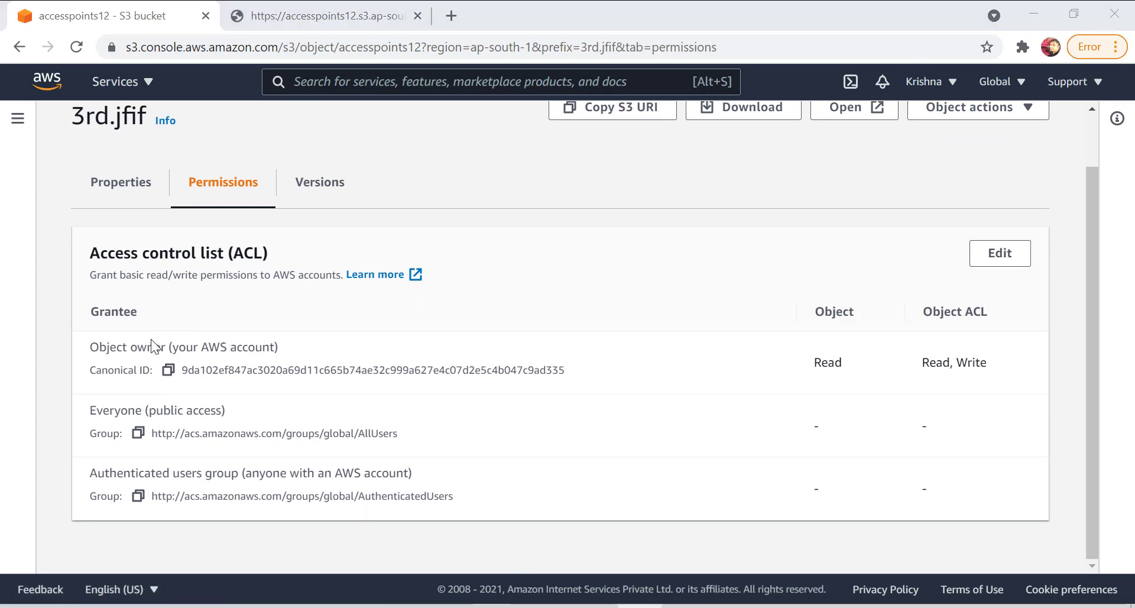
left_click_drag(274, 259, 95, 260)
left_click(1006, 259)
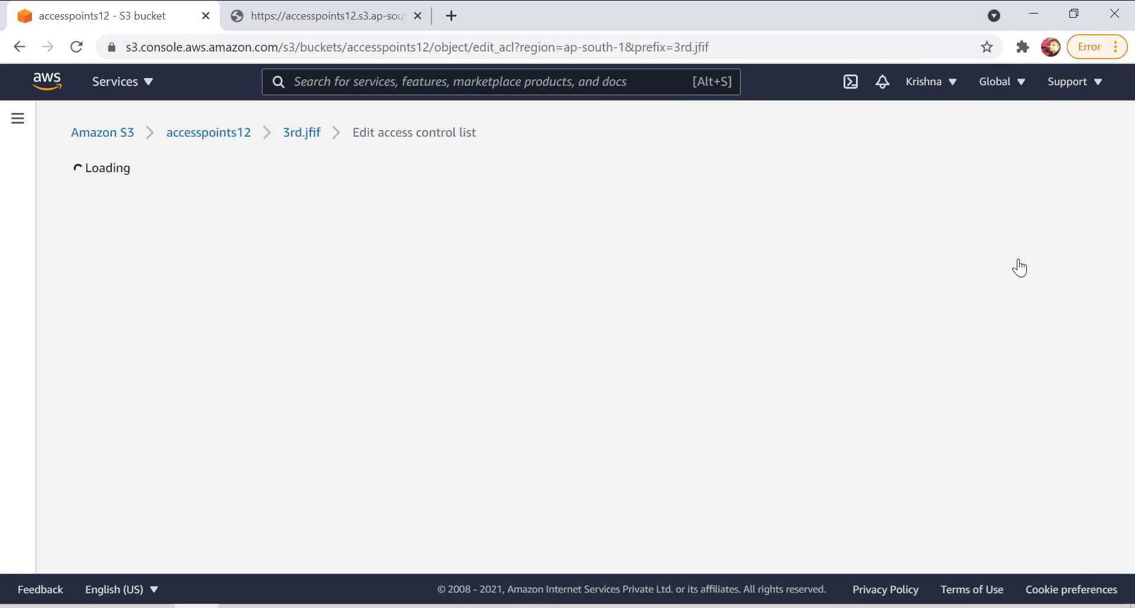
Grant Everyone (public access) read permission on the 3rd.jfif object, acknowledge the effects of the change, and save it.
scroll(513, 324, "down", 1)
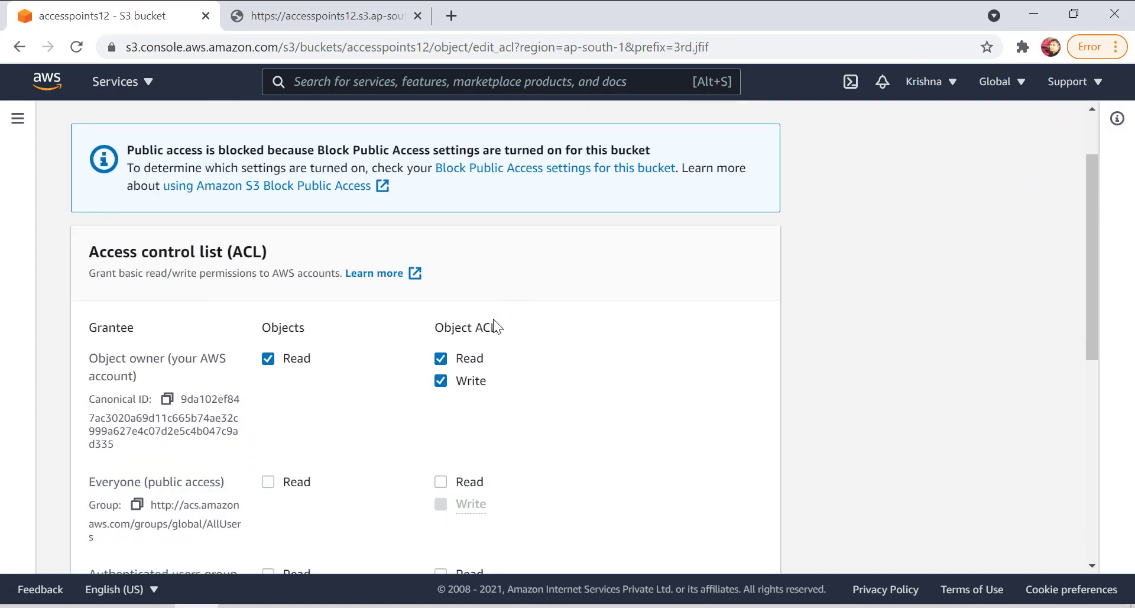
left_click_drag(70, 473, 146, 482)
double_click(114, 482)
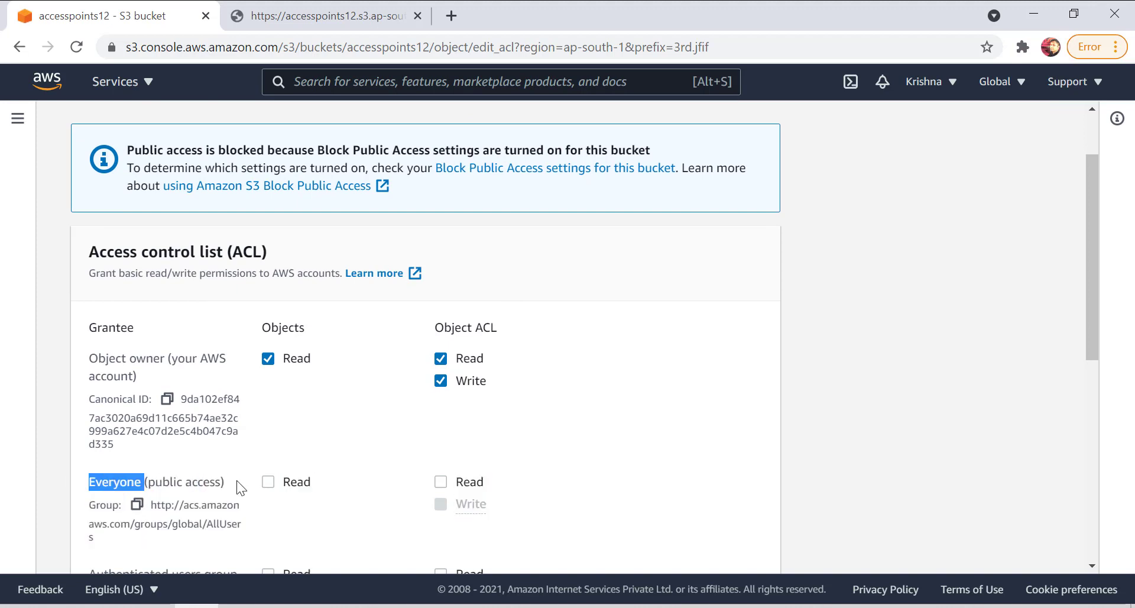
left_click_drag(229, 482, 114, 482)
left_click(261, 481)
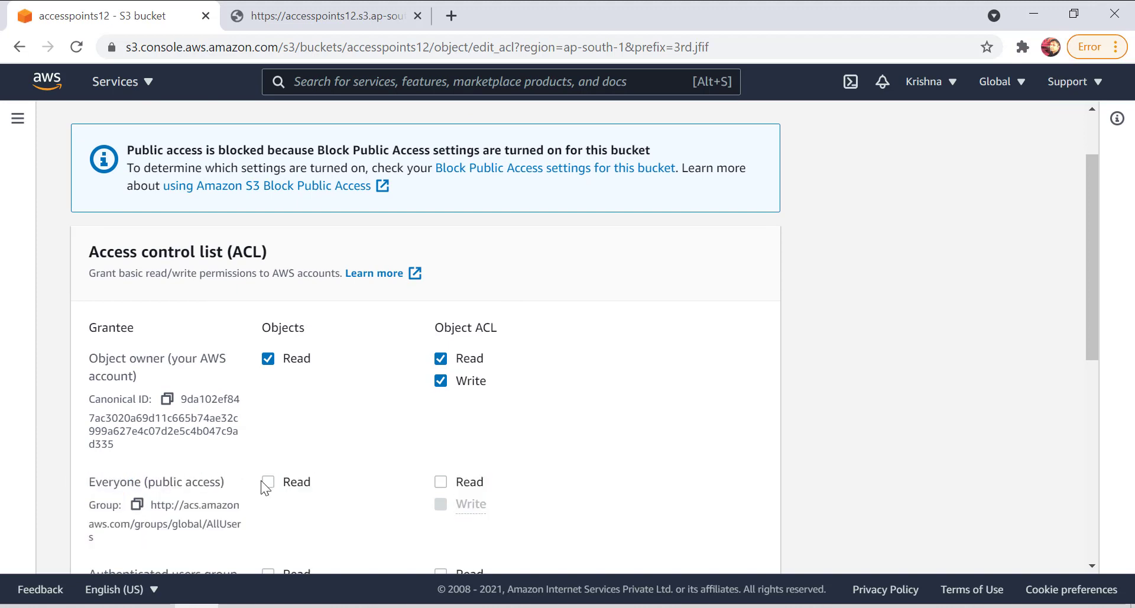
left_click(267, 482)
scroll(254, 462, "down", 5)
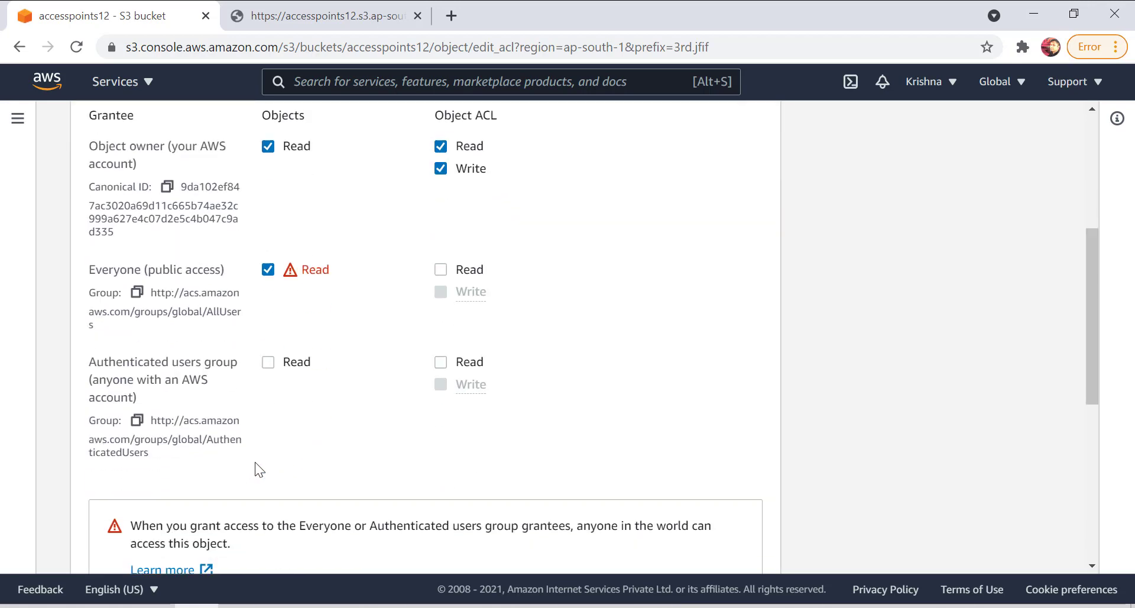
left_click(137, 459)
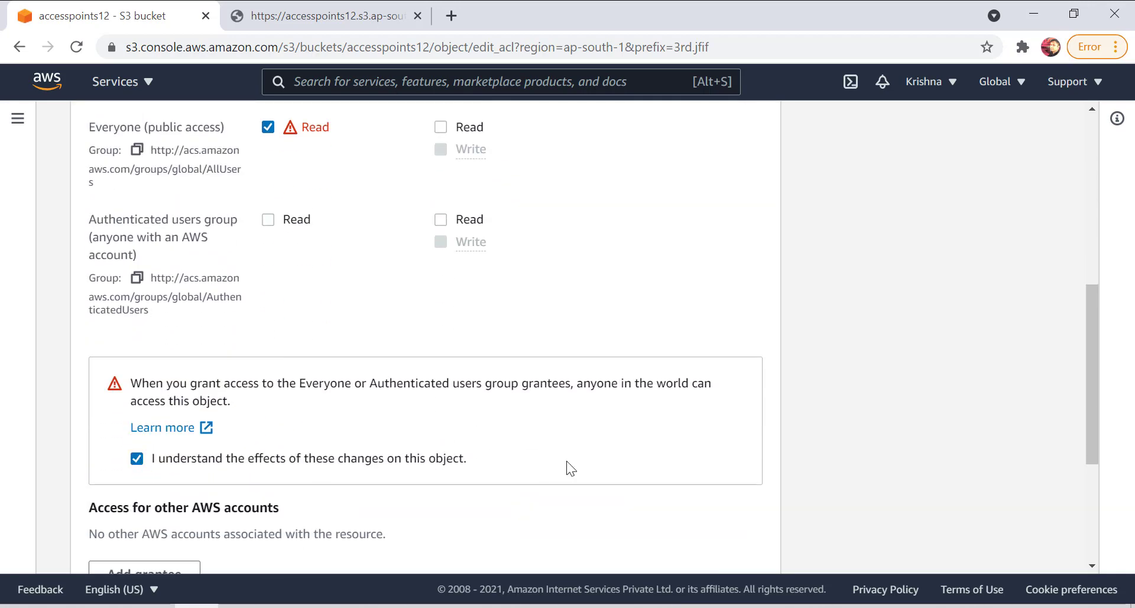
scroll(671, 418, "down", 4)
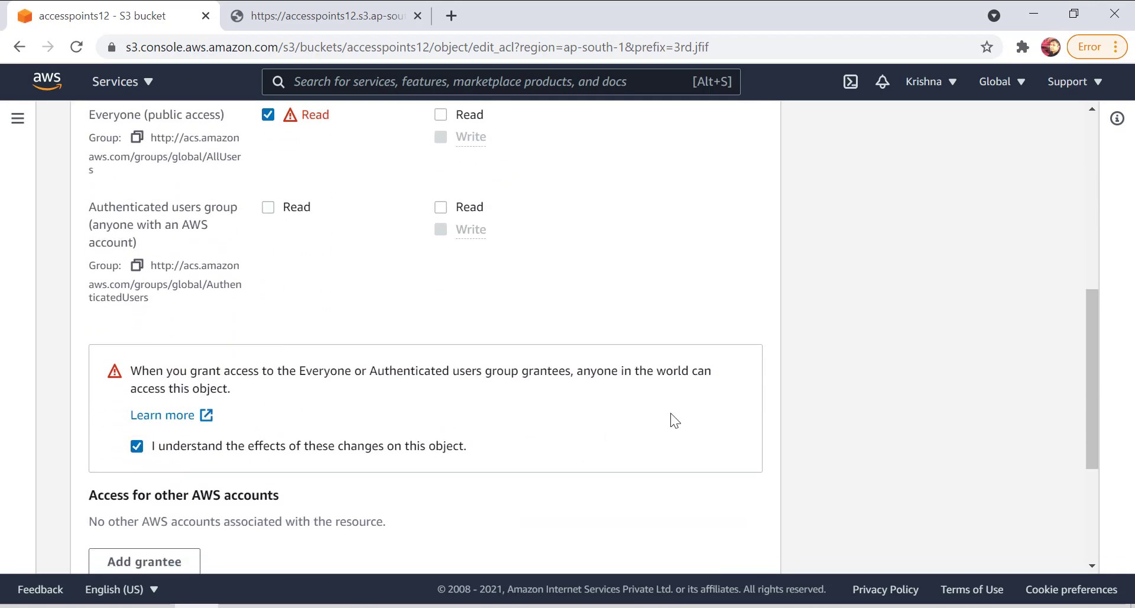
left_click(759, 548)
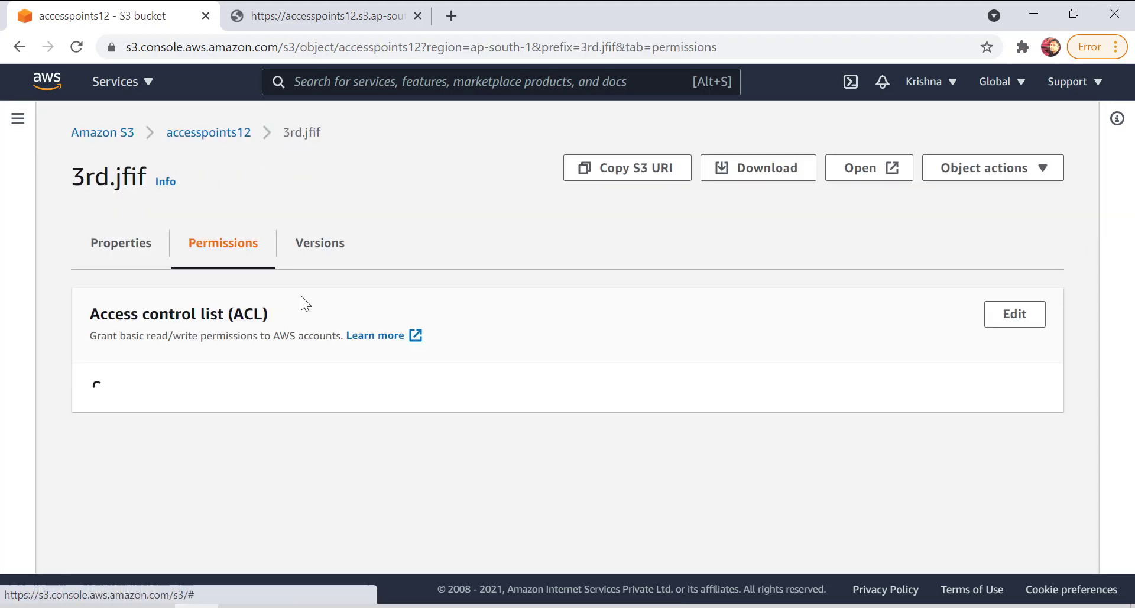
left_click_drag(855, 486, 802, 488)
Copy the object URL of 3rd.jfif from its properties and load it in the browser tab showing the earlier 3rd.jfif response.
left_click(122, 245)
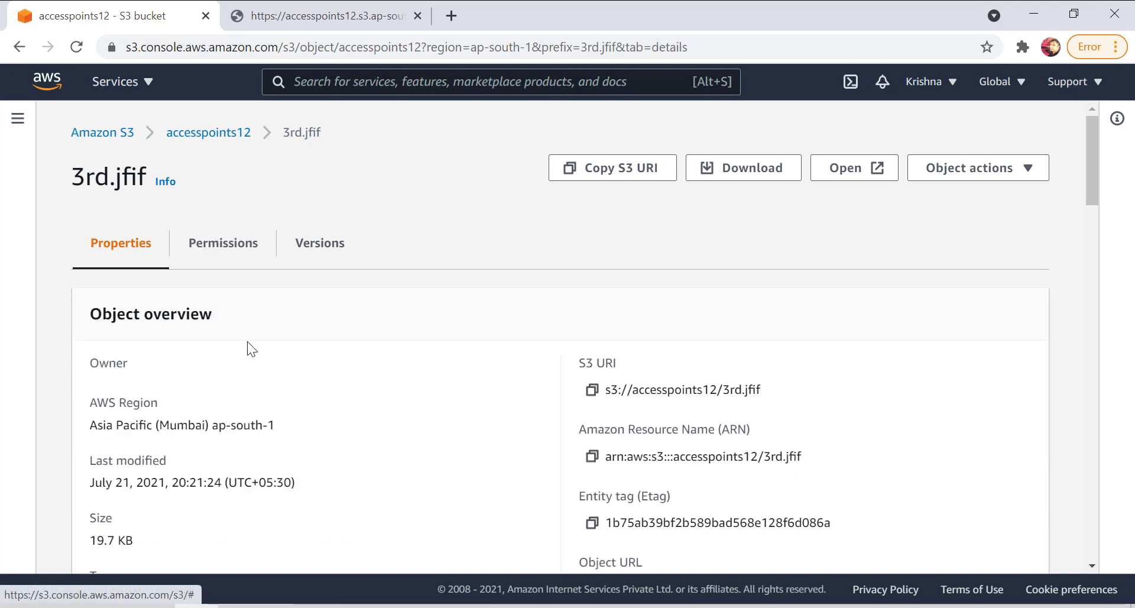
scroll(251, 341, "down", 4)
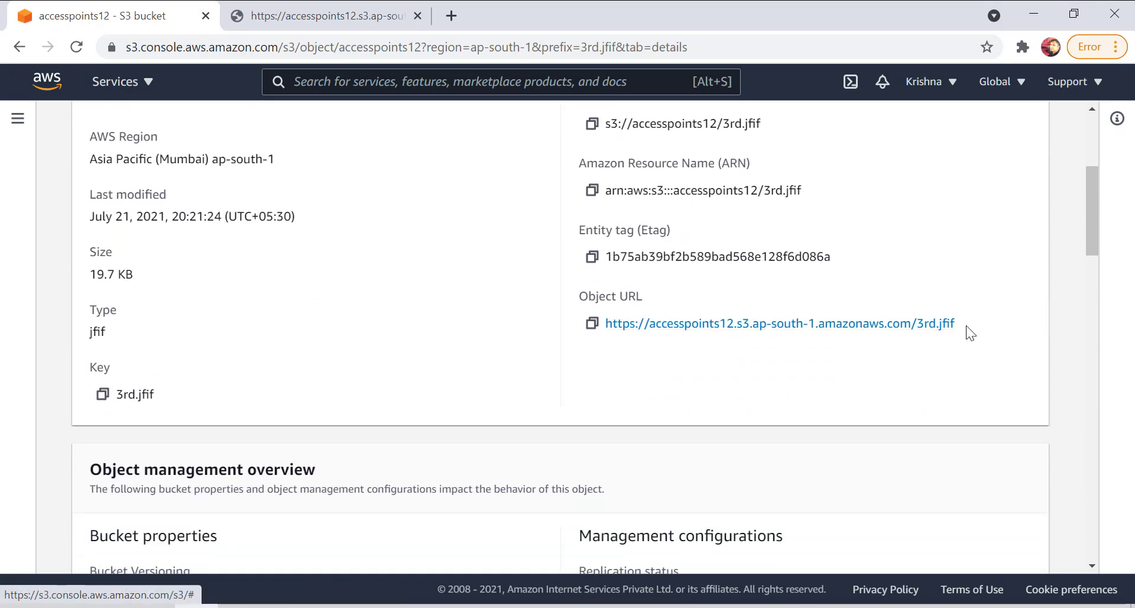
left_click_drag(964, 327, 594, 341)
left_click(592, 323)
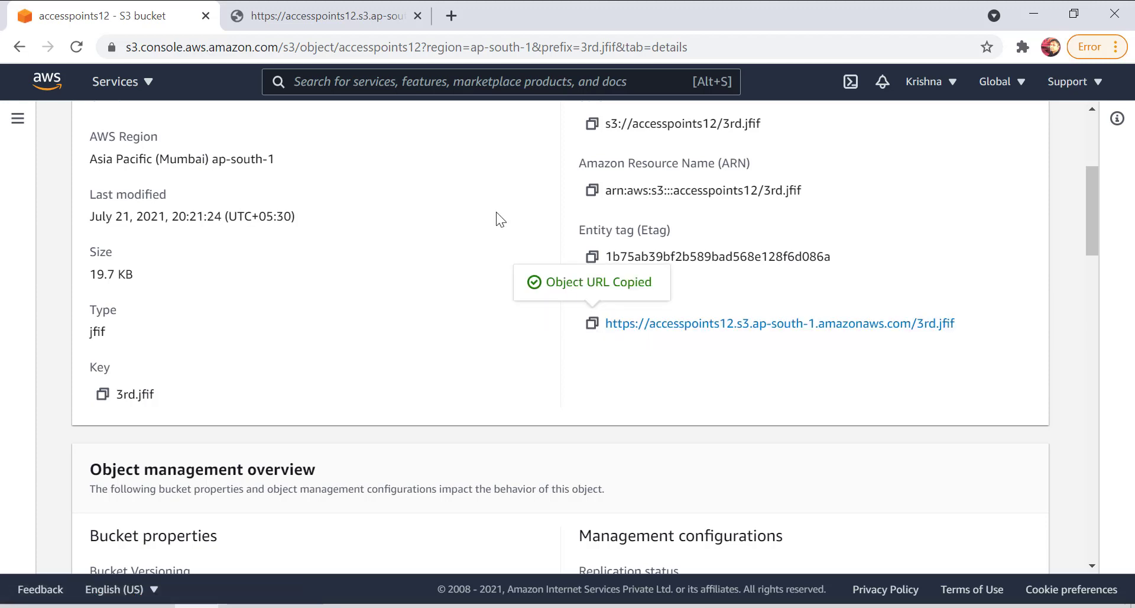
left_click(372, 16)
left_click(360, 49)
key("ctrl+v")
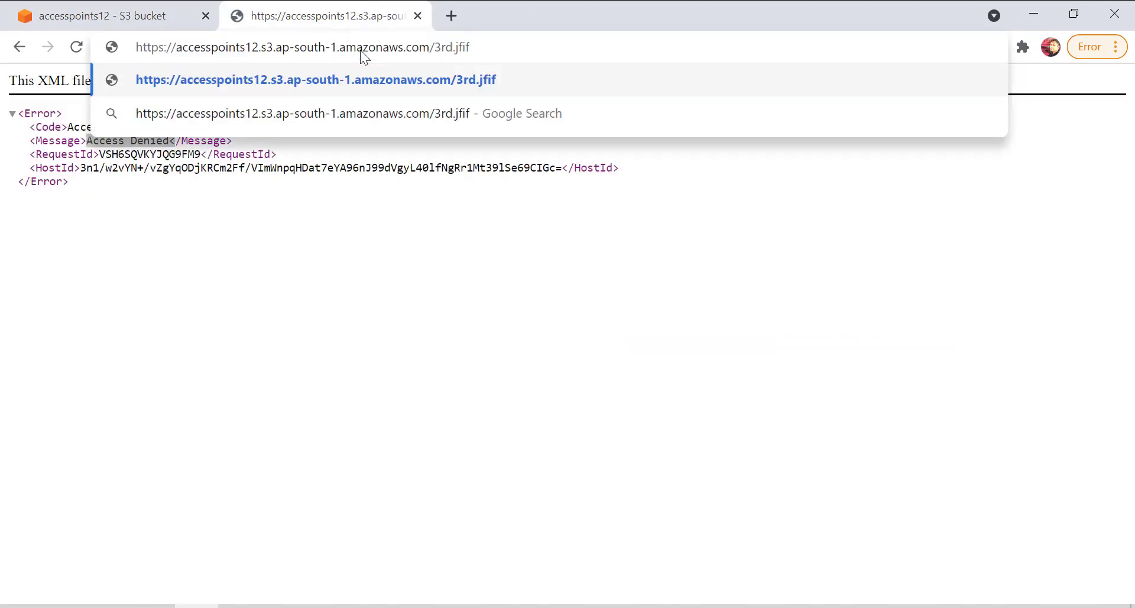
key("Return")
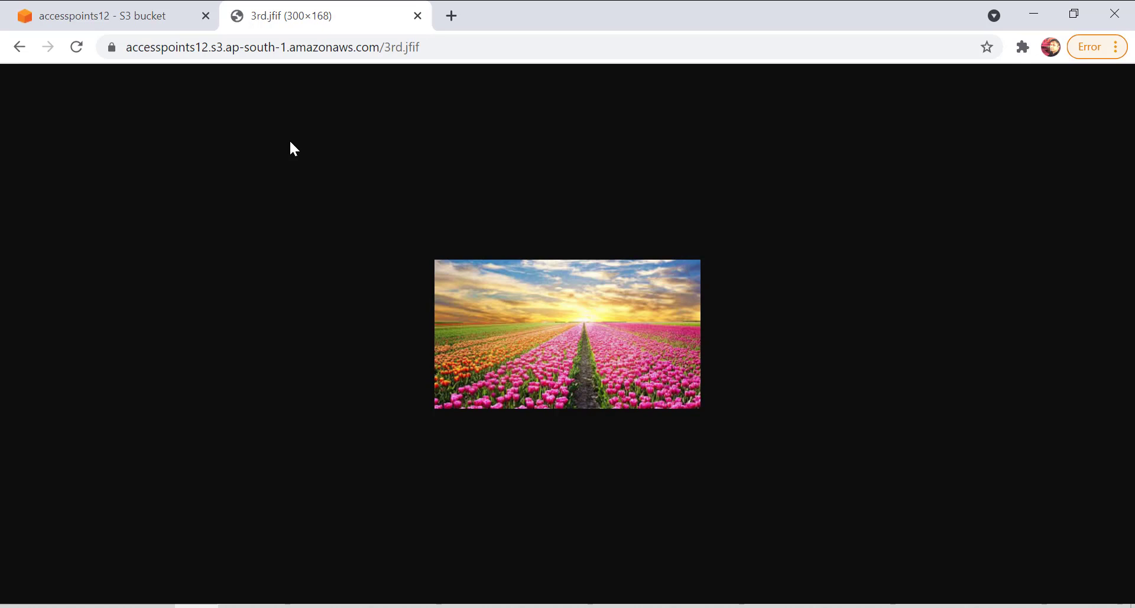
In accesspoints12's Block public access settings, turn on blocking of public access granted through new access control lists and submit the change.
left_click(101, 15)
scroll(380, 262, "up", 2)
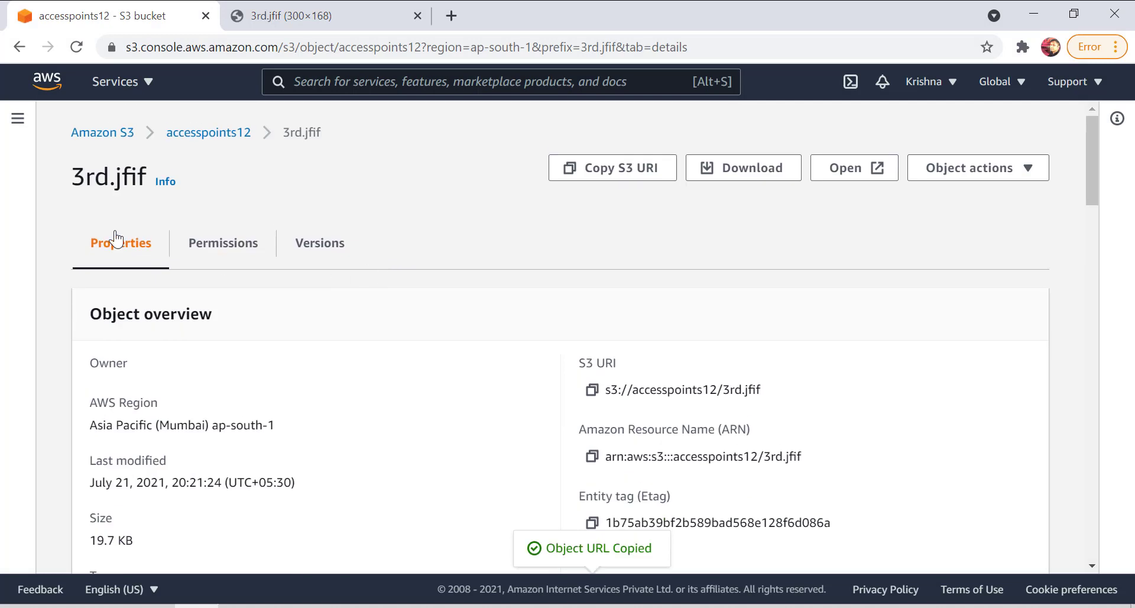
left_click(195, 135)
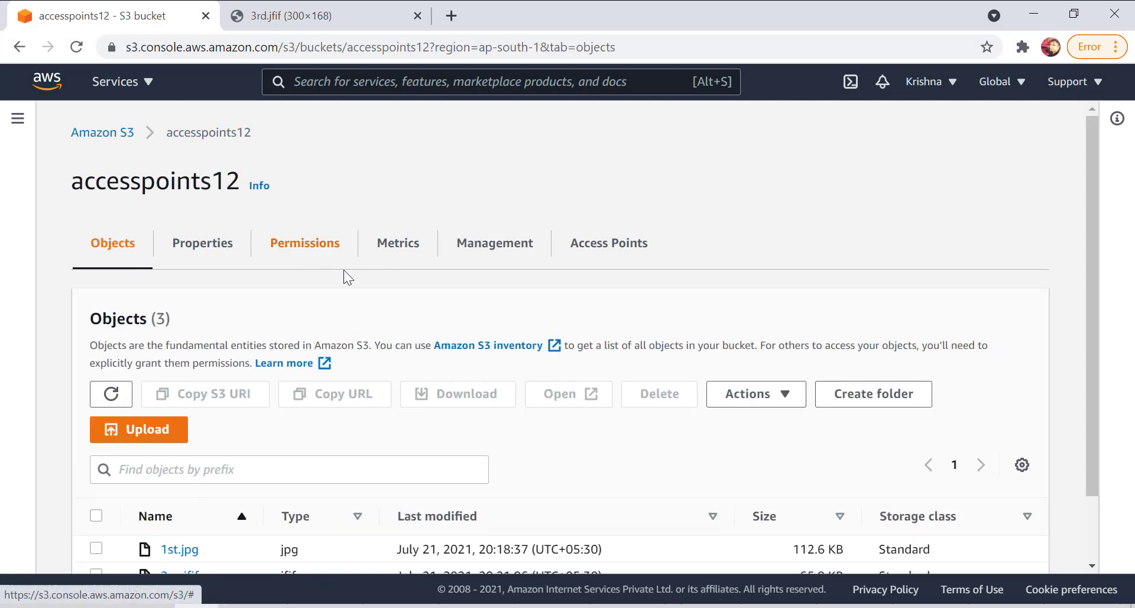
left_click(343, 247)
scroll(351, 260, "down", 5)
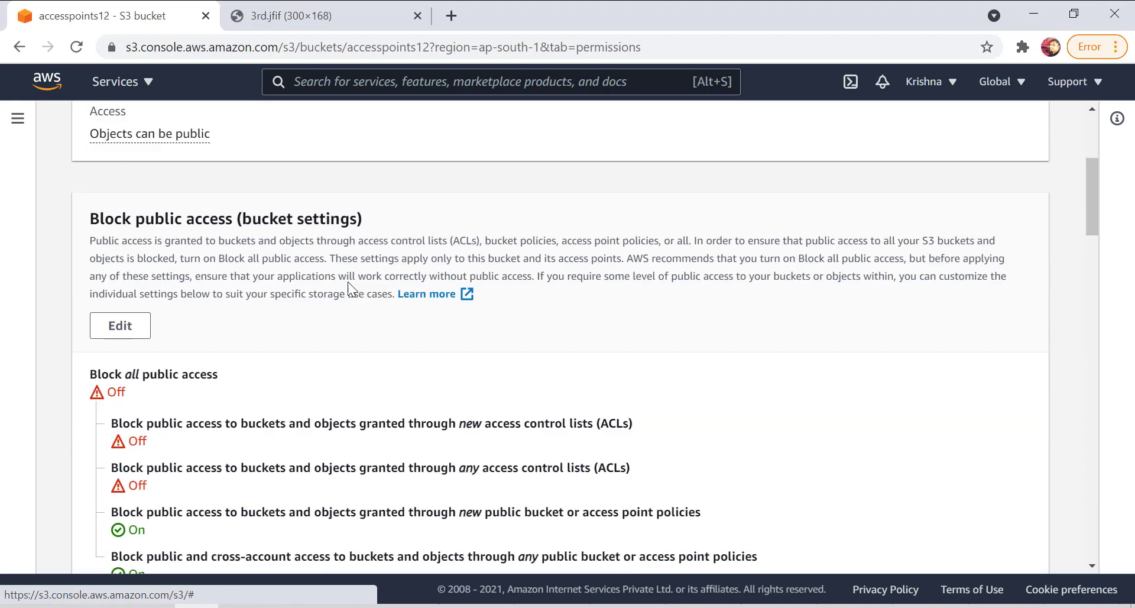
left_click(136, 315)
scroll(255, 420, "down", 2)
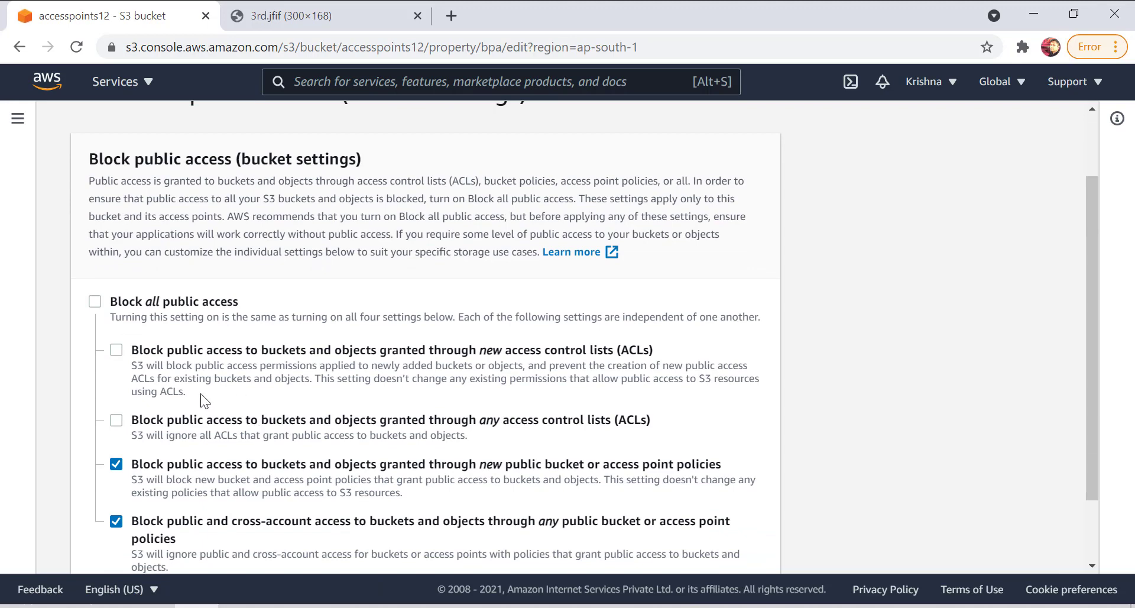
left_click(115, 351)
scroll(780, 443, "down", 2)
left_click(763, 541)
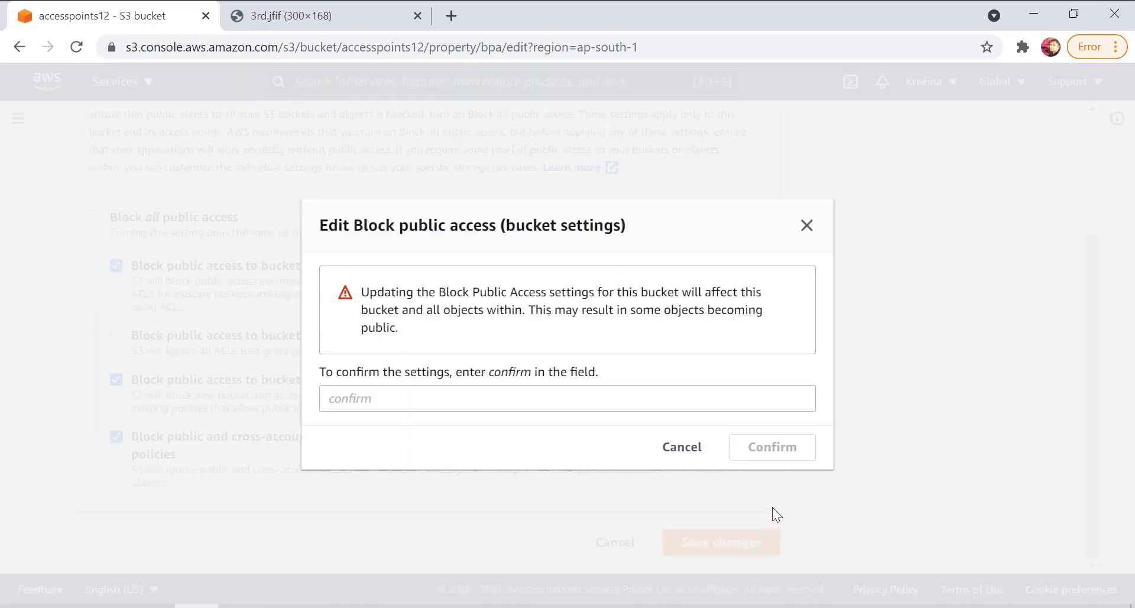
Approve the Block public access settings update by entering "confirm" in the confirmation dialog.
left_click(520, 403)
type("comrf")
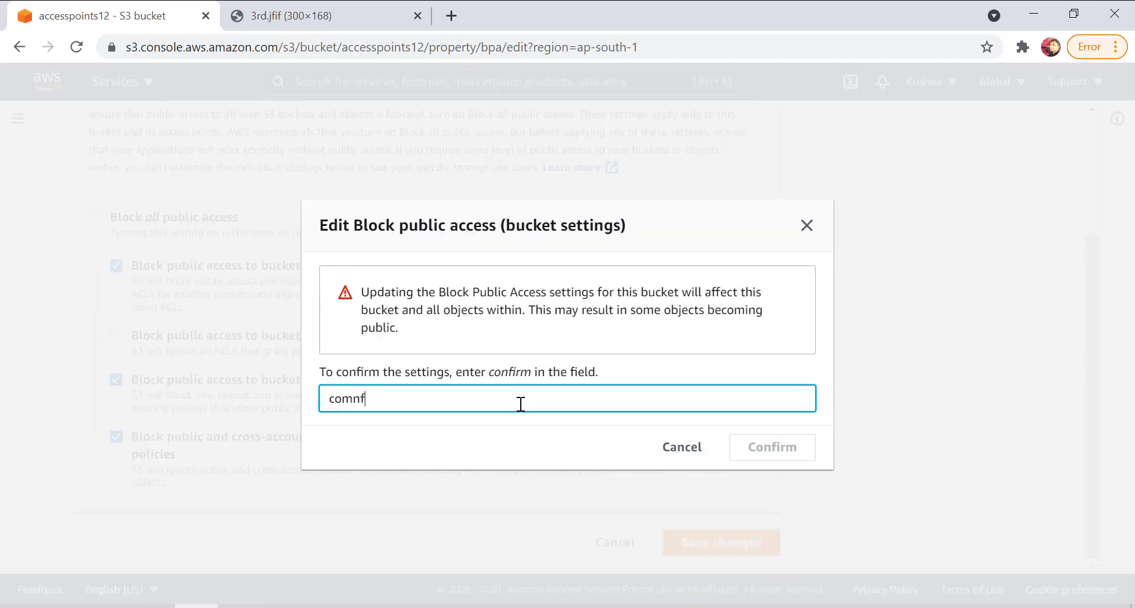
type("i")
key("BackSpace")
key("BackSpace")
key("BackSpace")
key("BackSpace")
type("nfoirm")
key("BackSpace")
key("BackSpace")
key("BackSpace")
key("BackSpace")
type("irm")
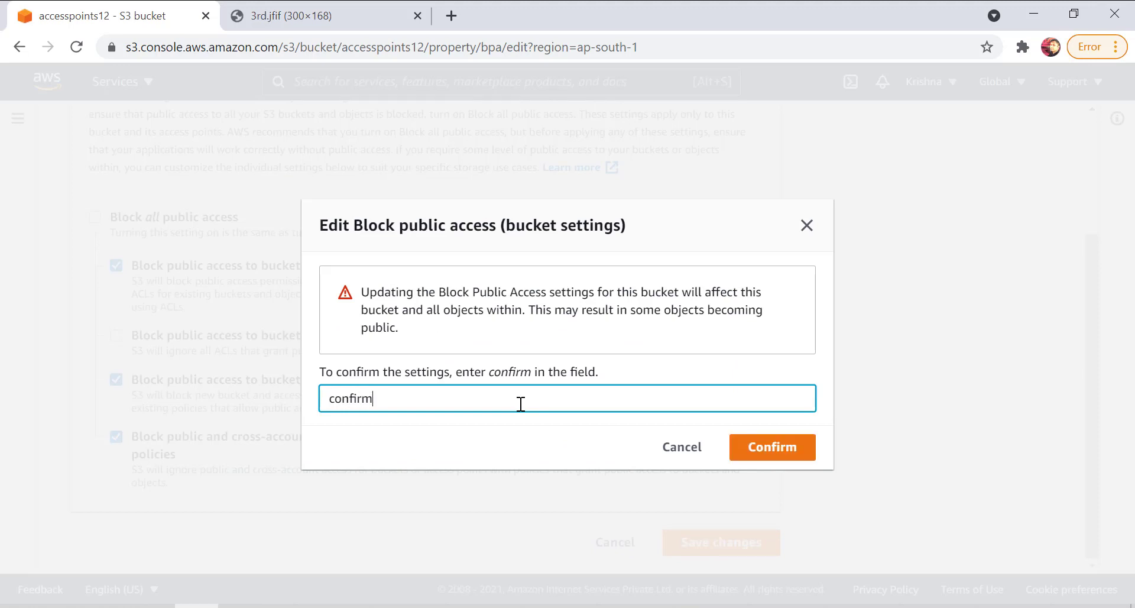
left_click(768, 450)
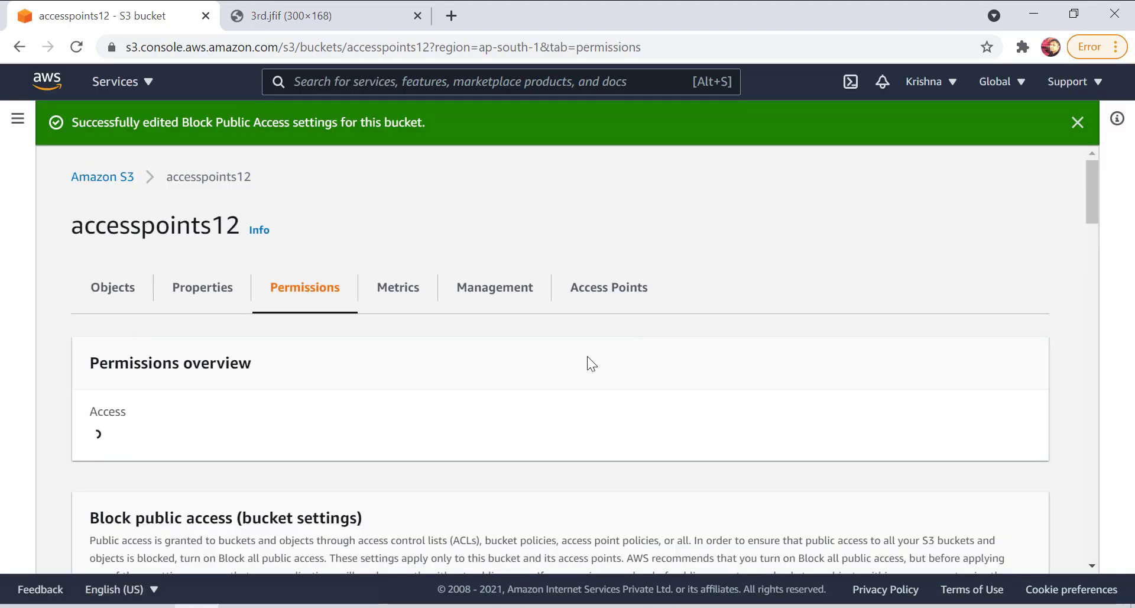
Open the access control list of 2ns.jfif for editing from the accesspoints12 object list.
left_click(102, 285)
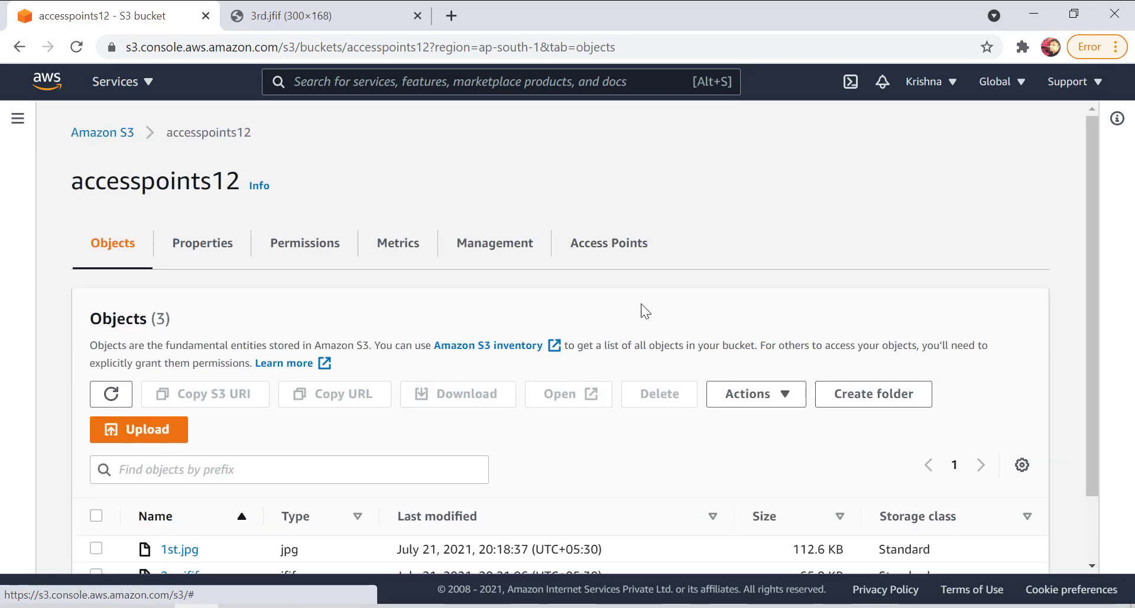
scroll(273, 408, "down", 2)
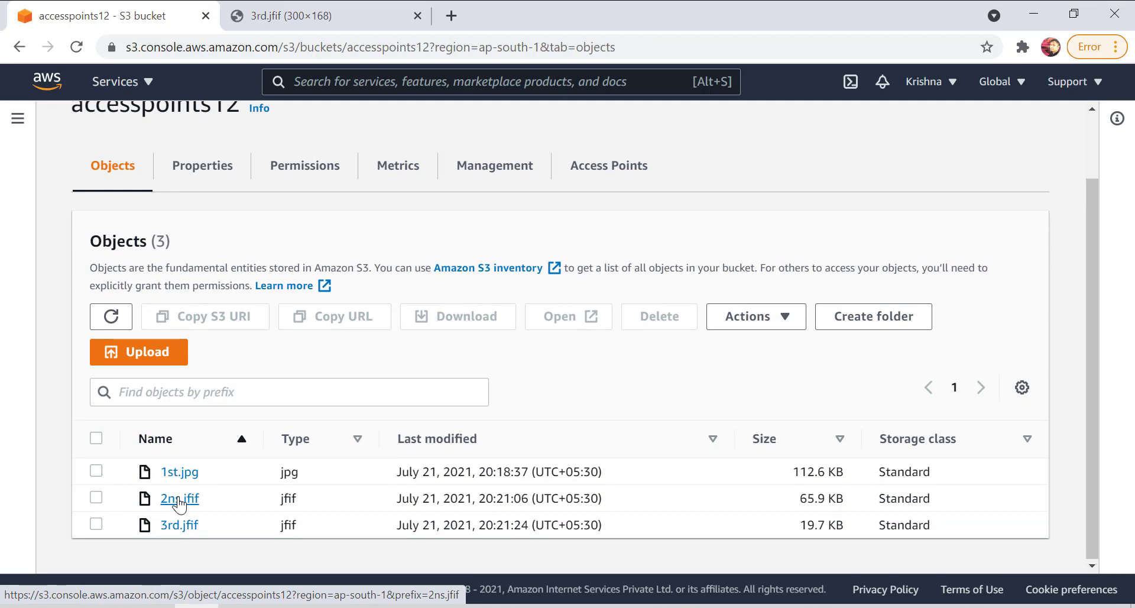
left_click(180, 500)
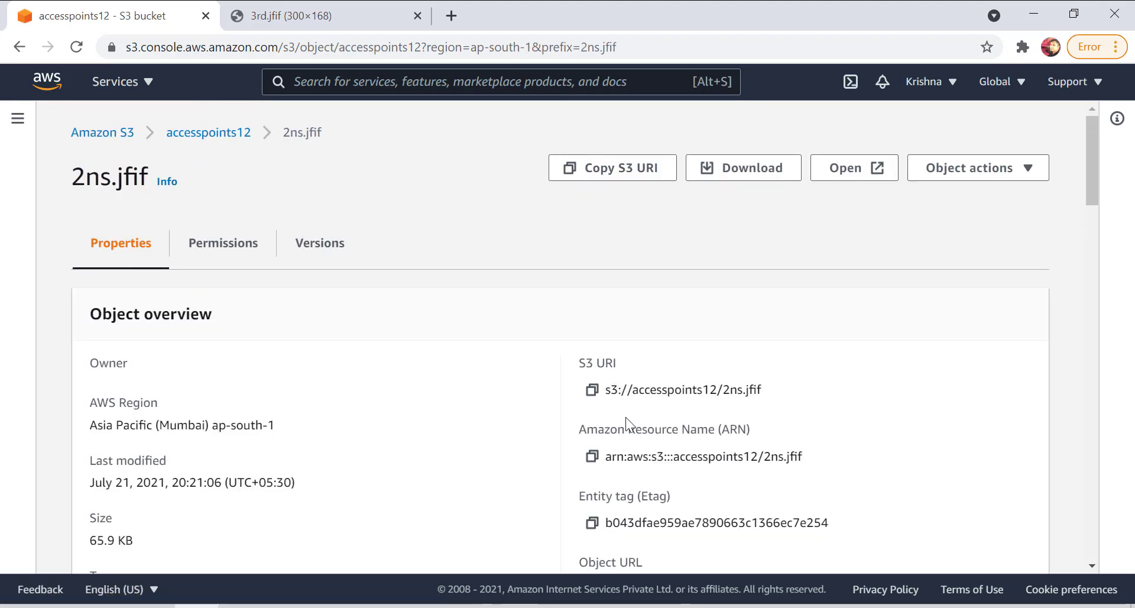
left_click(242, 243)
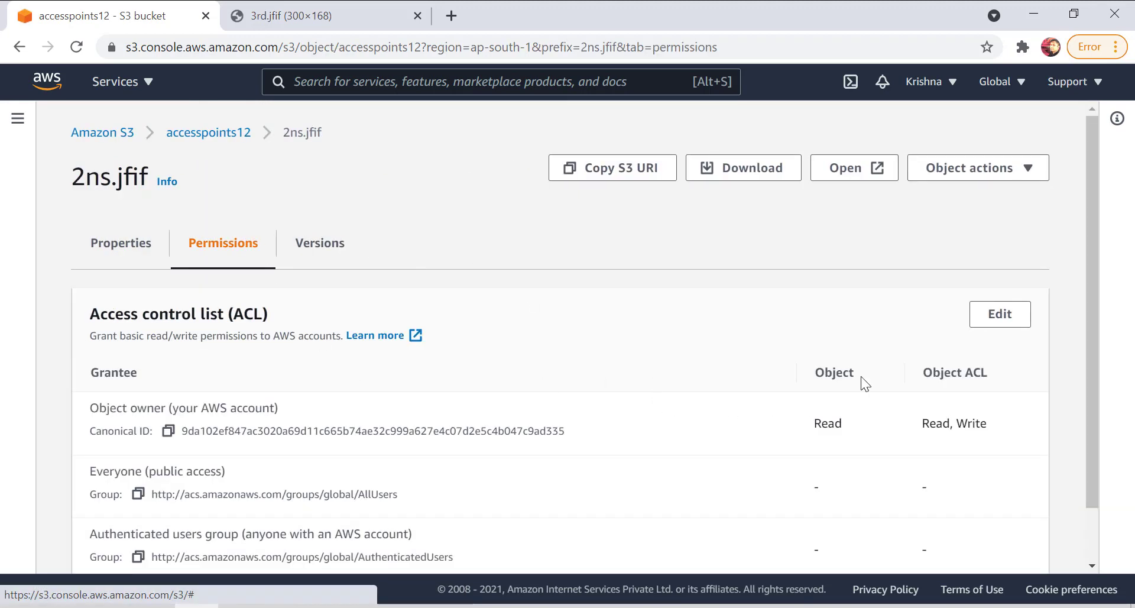
left_click(1002, 319)
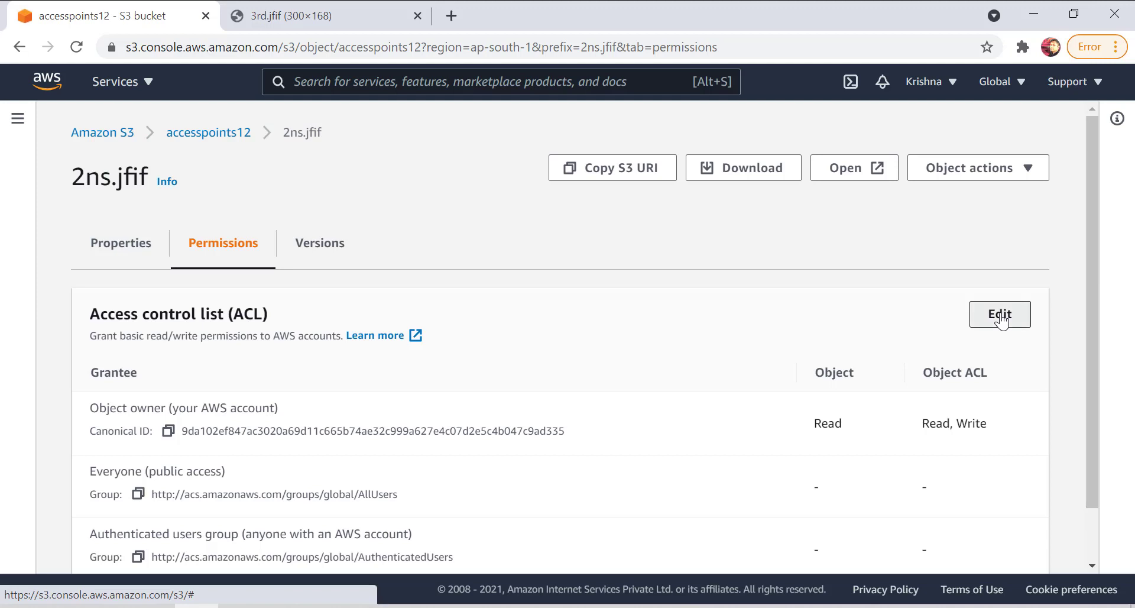
Examine the Everyone (public access) read permission in the 2ns.jfif access control list and leave the editor without saving.
scroll(261, 393, "down", 3)
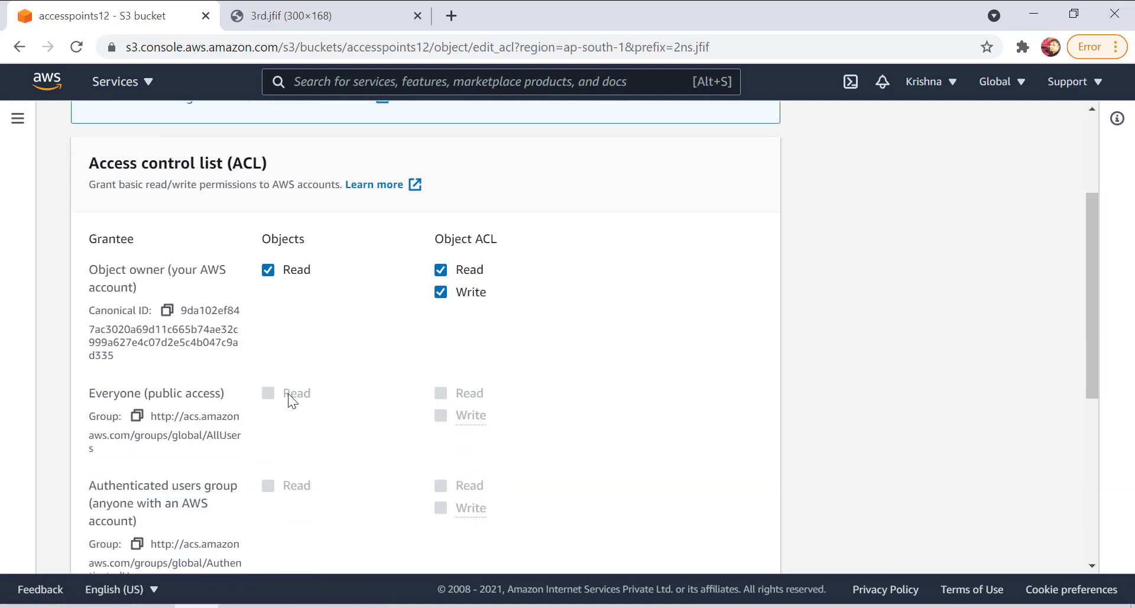
left_click_drag(321, 393, 289, 389)
left_click(275, 382)
scroll(984, 532, "down", 10)
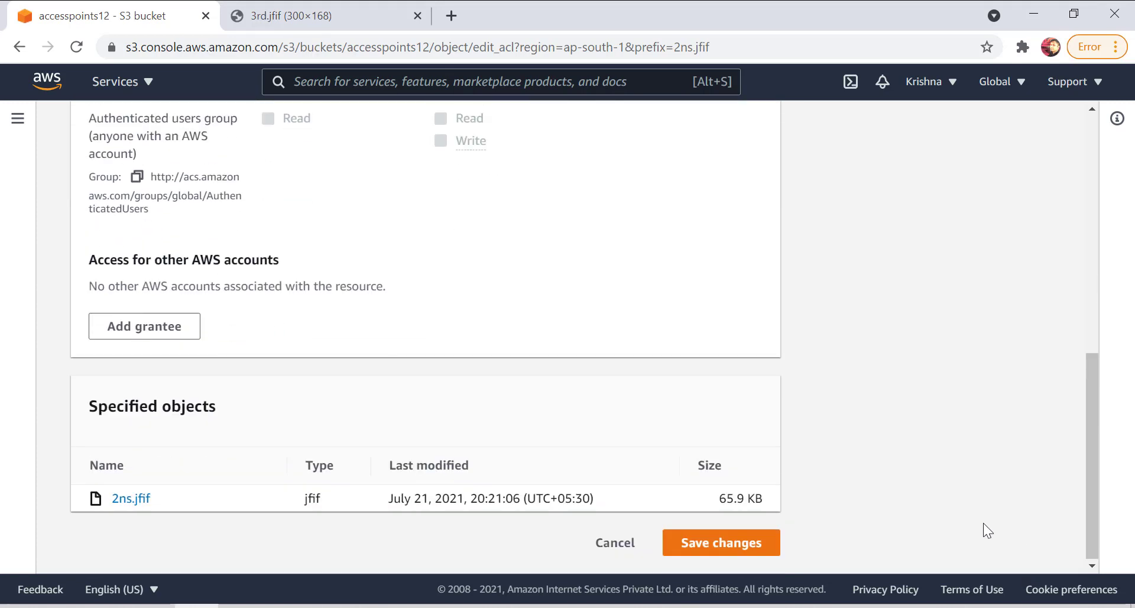
left_click(612, 543)
Return from the 2ns.jfif details to the accesspoints12 object list.
scroll(110, 339, "down", 1)
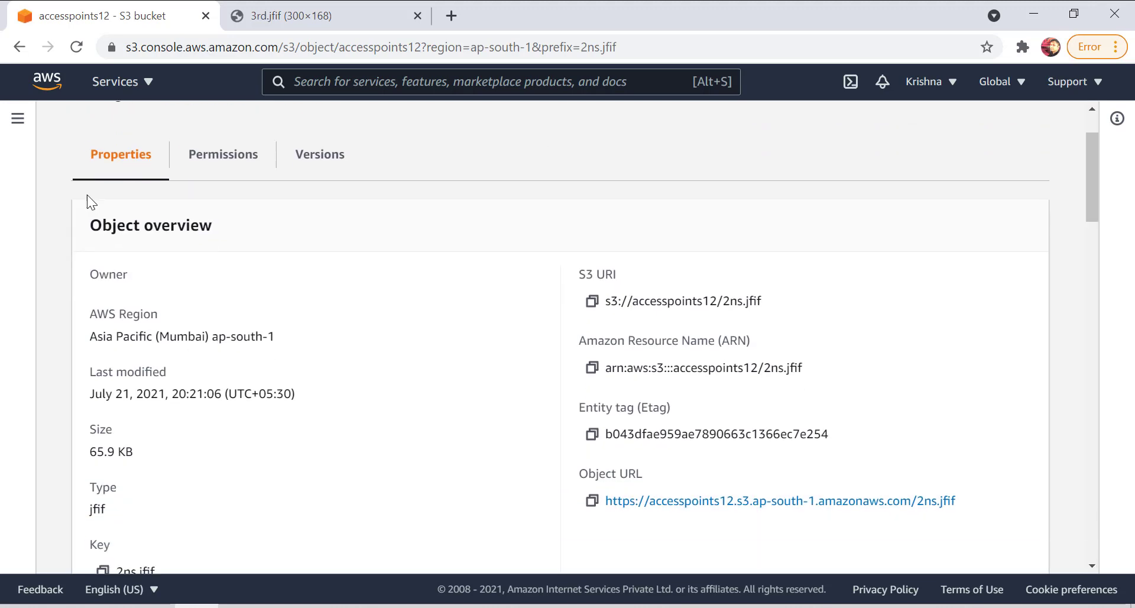
scroll(149, 129, "up", 1)
left_click(184, 142)
scroll(101, 468, "down", 1)
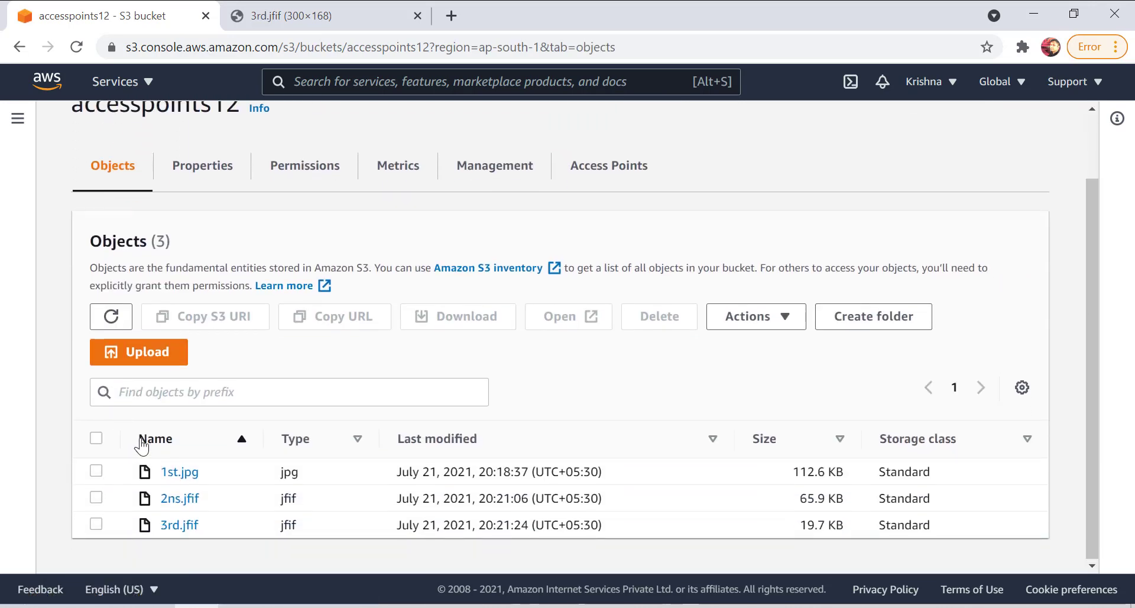
Open the 3rd.jfif object details and reload its object URL in the other browser tab to test public access.
left_click(175, 523)
key("ctrl+Tab")
left_click(350, 45)
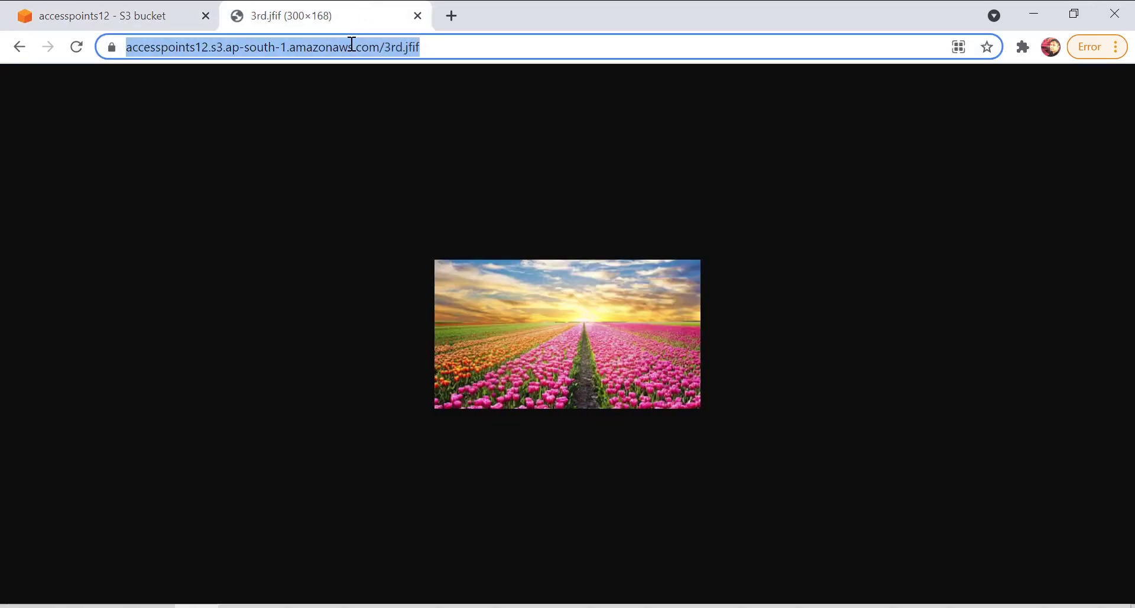
key("Return")
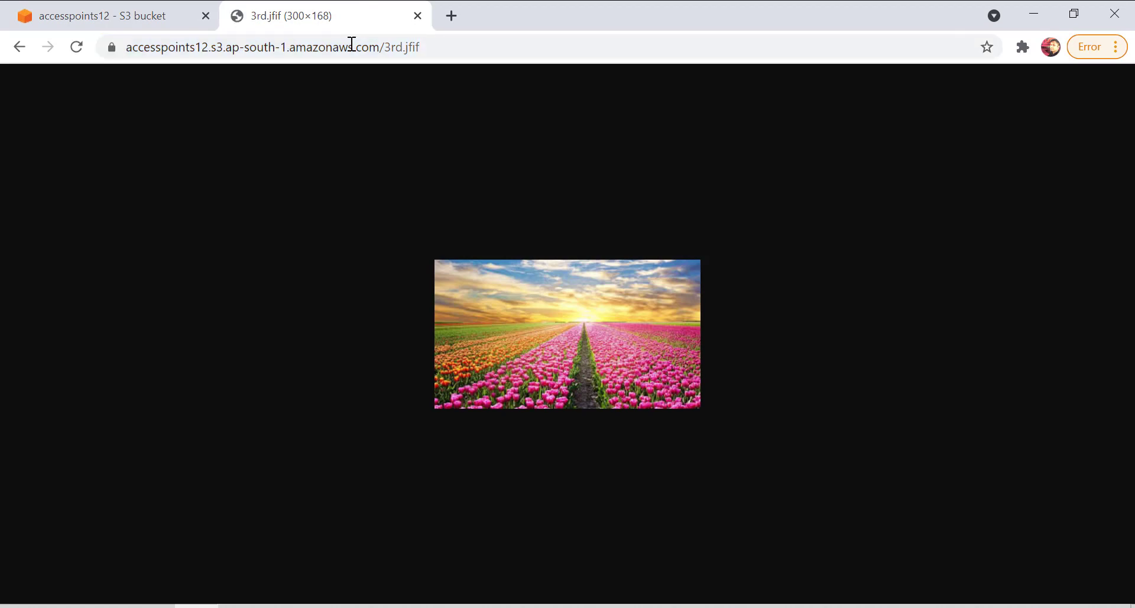
left_click(78, 46)
Return to the accesspoints12 bucket's permissions in the S3 console and open the Block public access settings for editing.
left_click(108, 14)
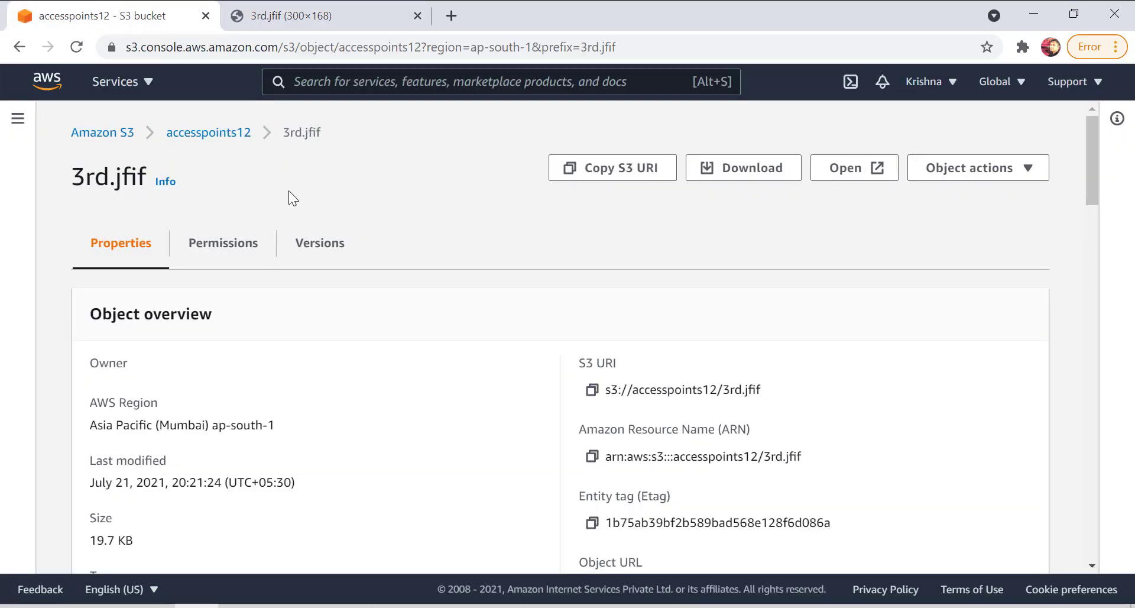
scroll(665, 382, "down", 8)
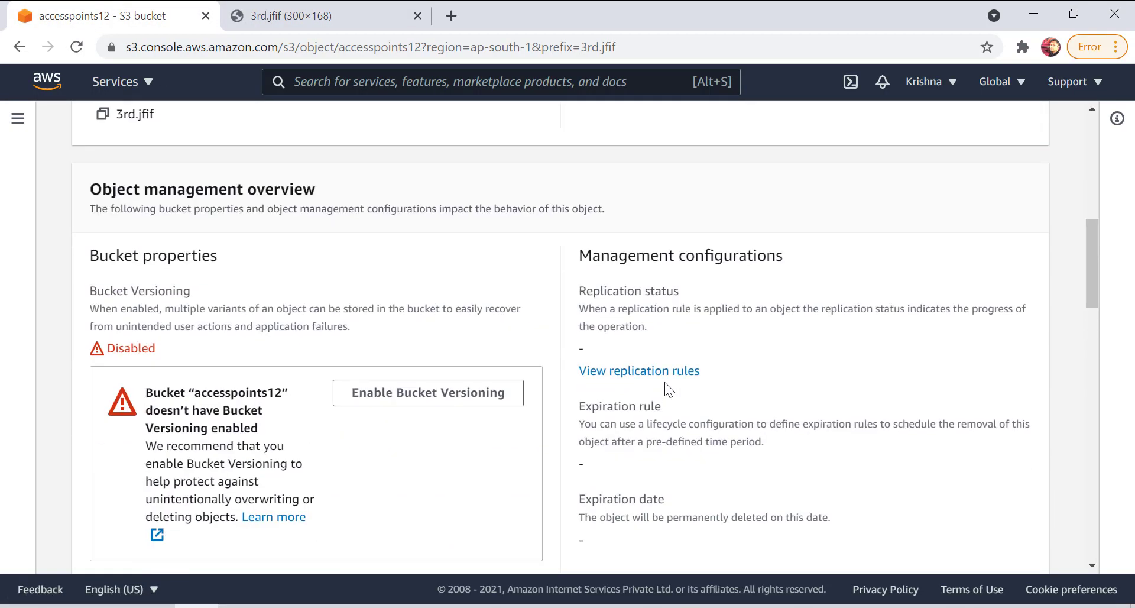
scroll(664, 382, "up", 10)
left_click(207, 132)
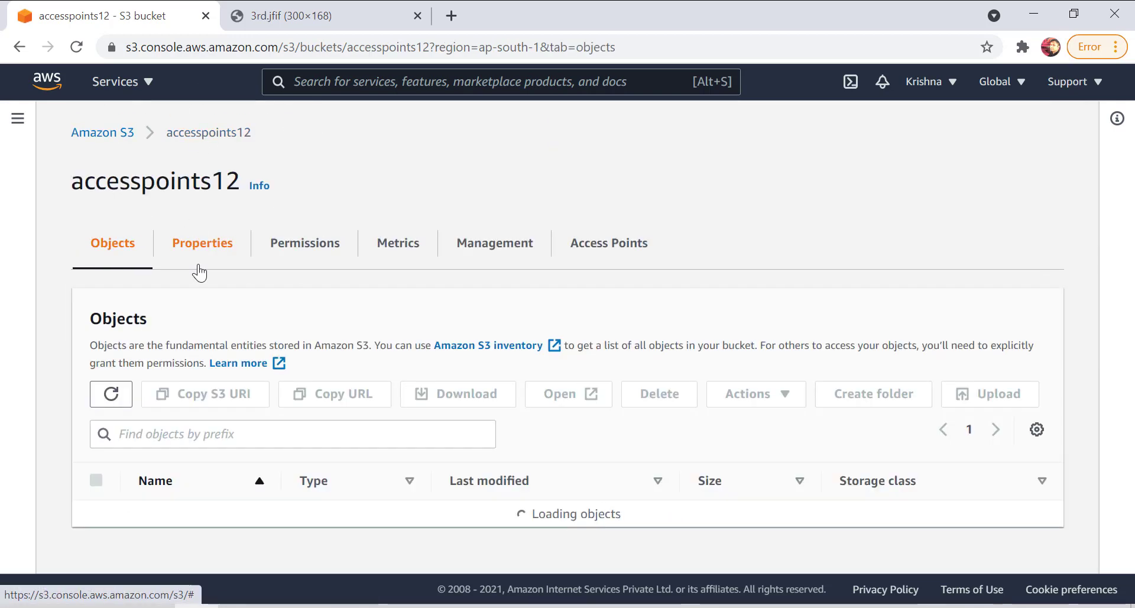
left_click(212, 248)
left_click(268, 248)
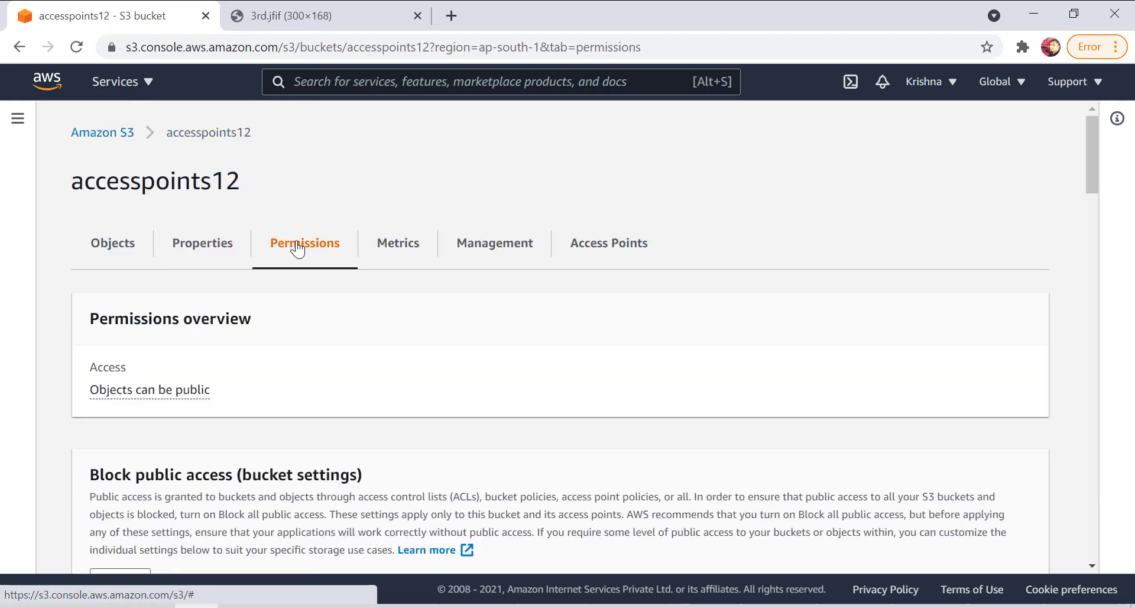
scroll(303, 368, "down", 3)
left_click(137, 411)
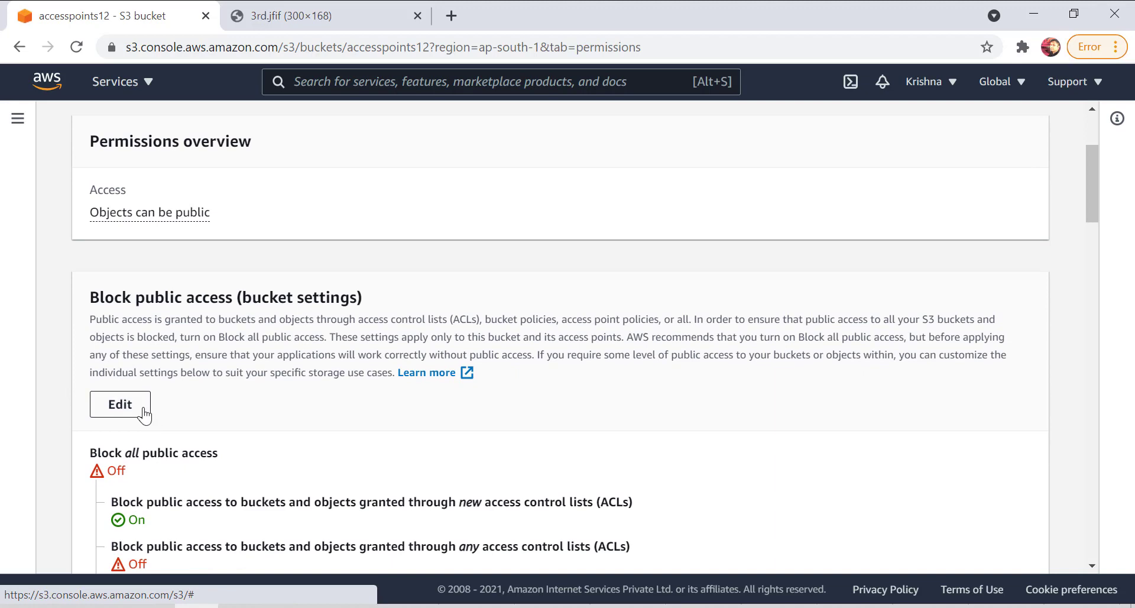
Turn off blocking of access granted through new ACLs, turn on blocking through any ACLs, and submit the changes.
scroll(264, 374, "down", 3)
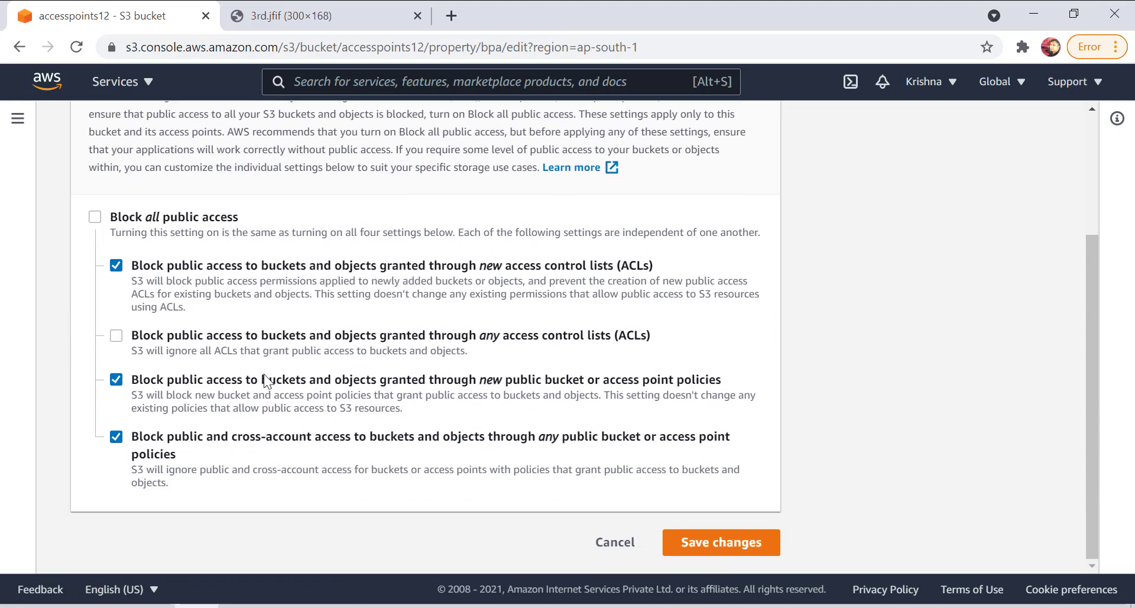
left_click(116, 266)
left_click(117, 336)
left_click(765, 536)
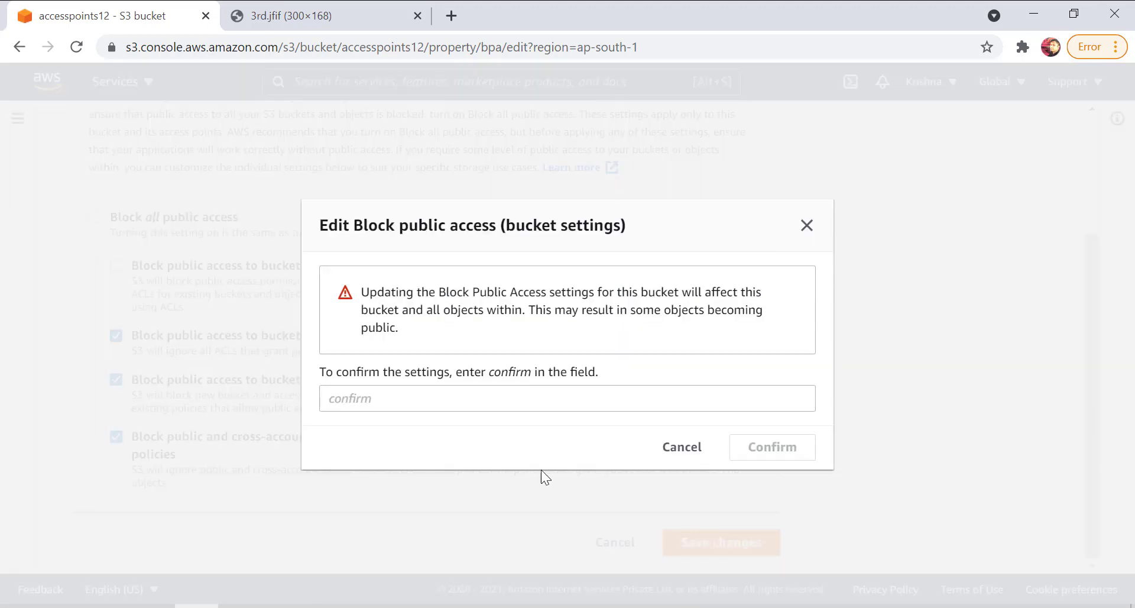
Enter "confirm" to approve the bucket's changed Block public access settings.
left_click(531, 405)
type("confirm")
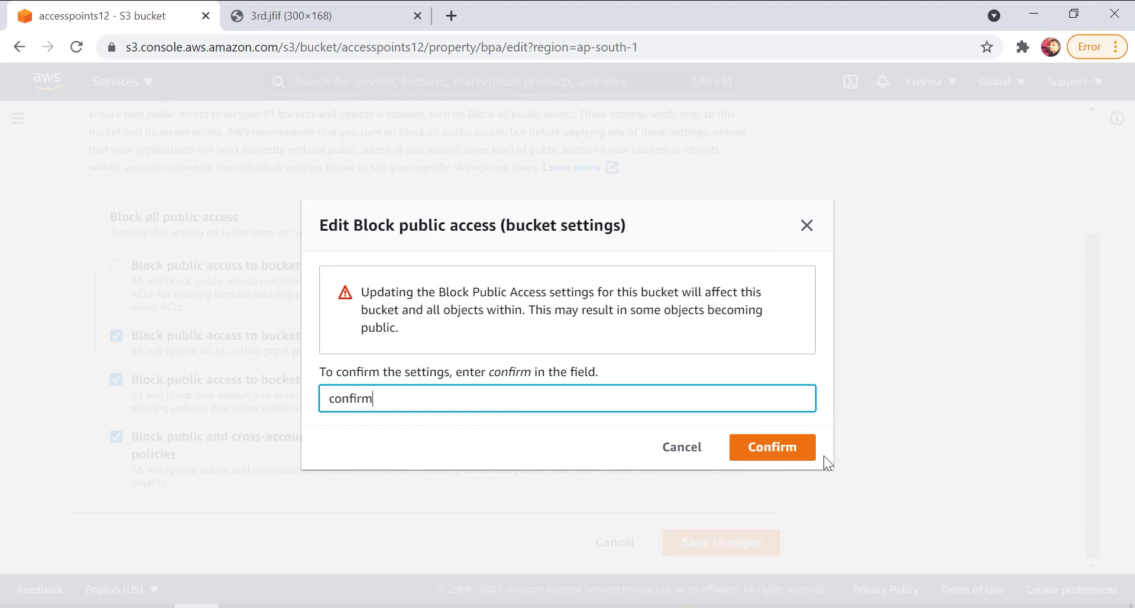
left_click(808, 452)
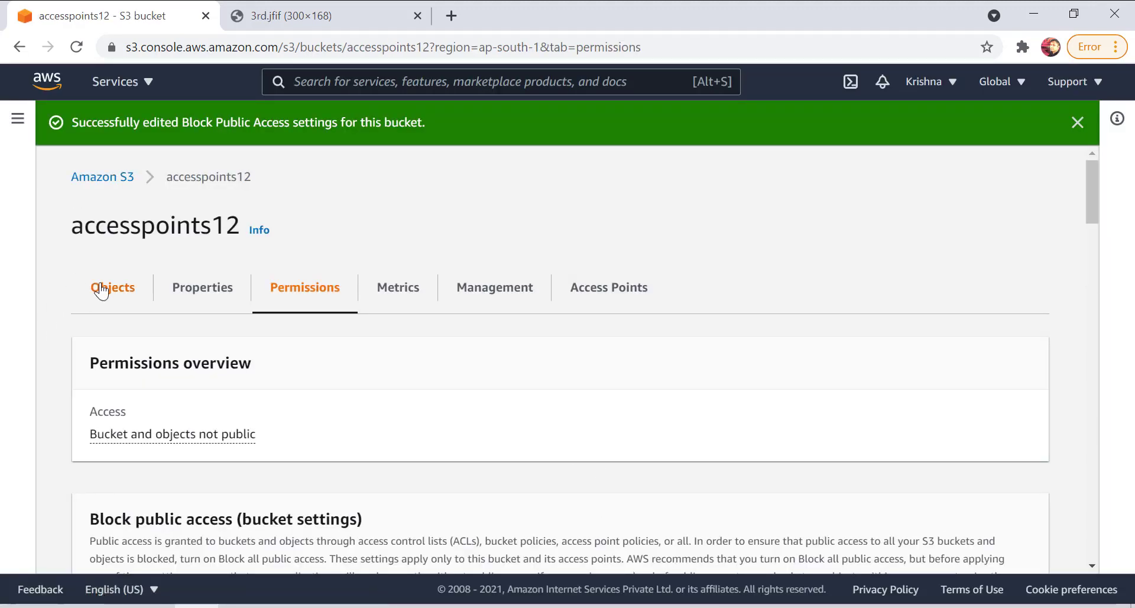
Show the accesspoints12 object list, and load the 3rd.jfif object URL again to retest its public access.
left_click(104, 286)
scroll(403, 404, "down", 1)
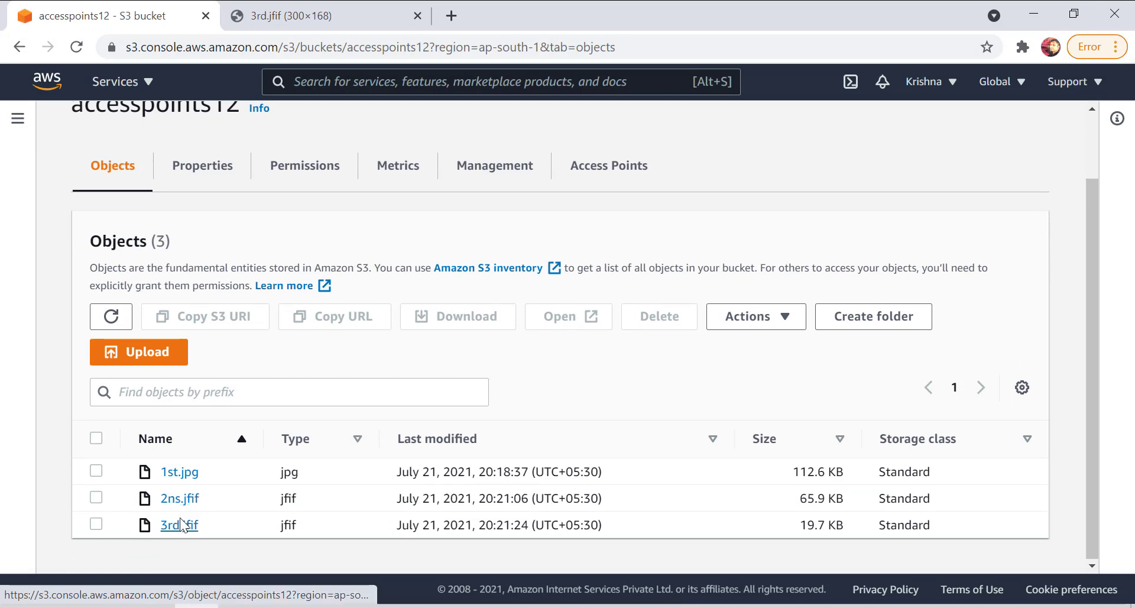
left_click(247, 14)
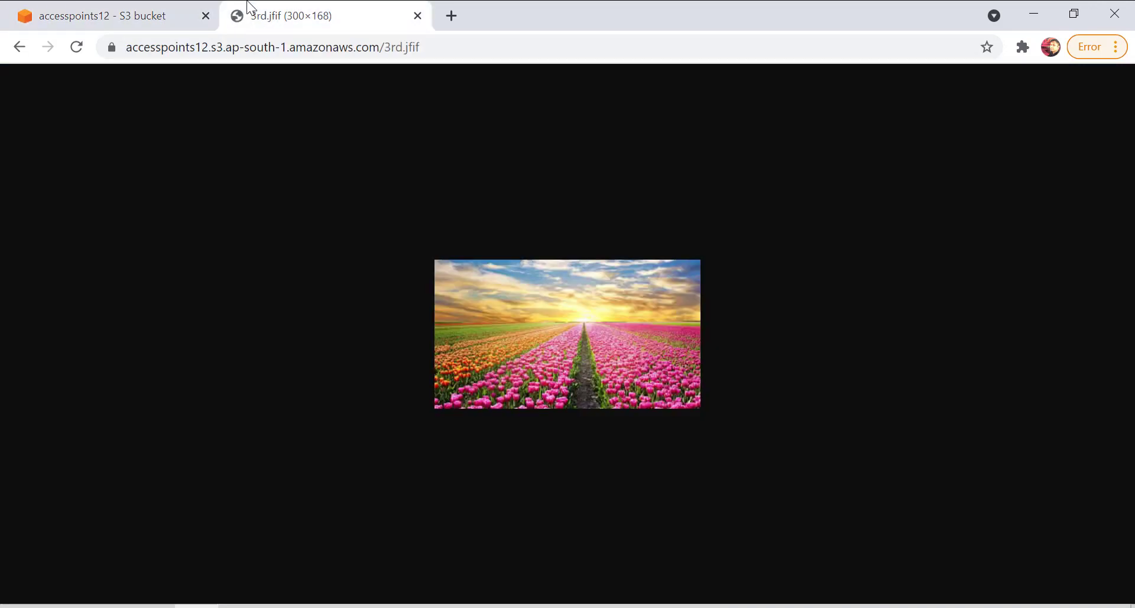
left_click(274, 47)
key("Return")
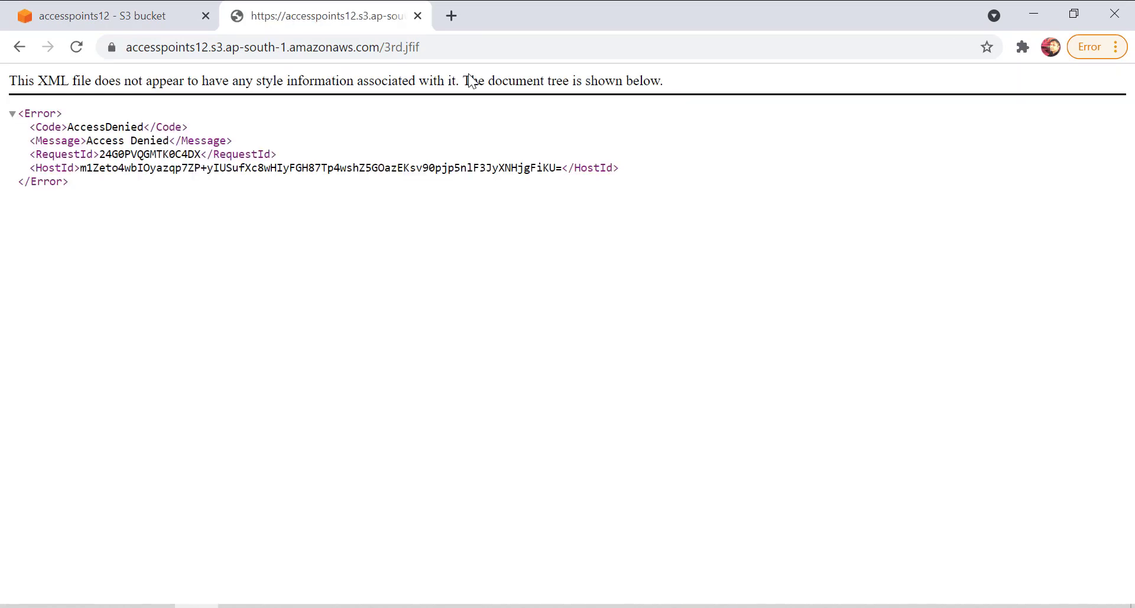
Return to the S3 console and open the access control list of 2ns.jfif for editing.
left_click(102, 16)
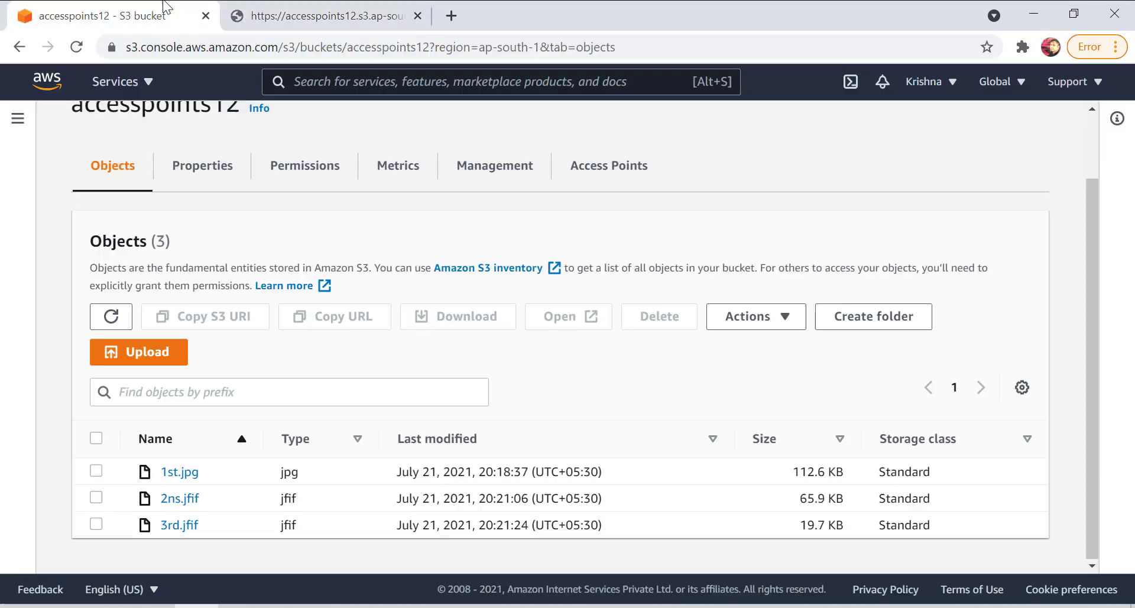
left_click(177, 500)
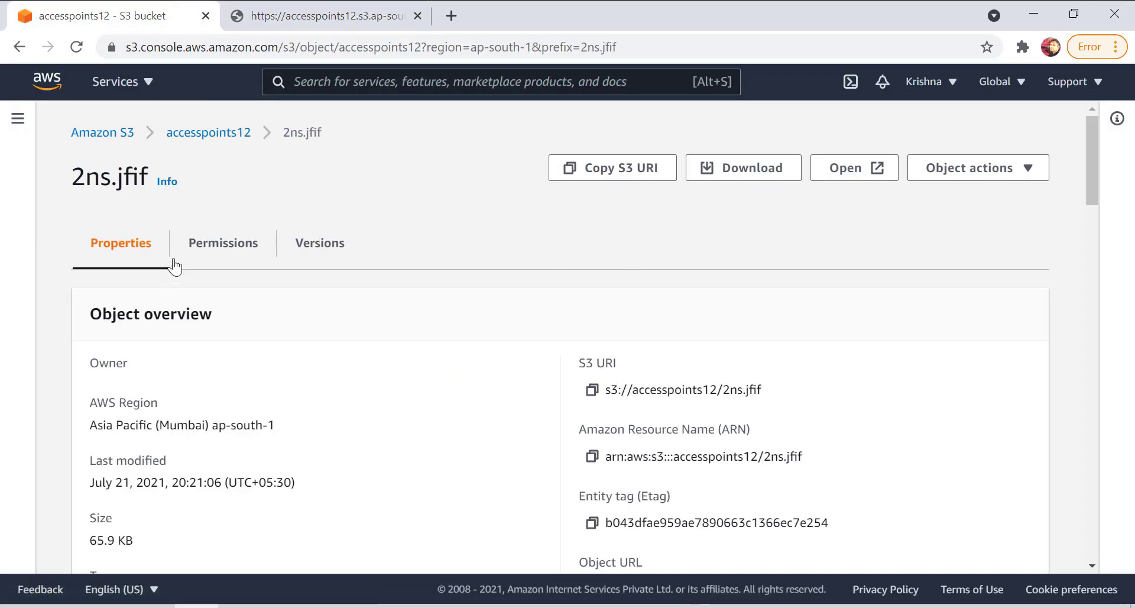
left_click(175, 259)
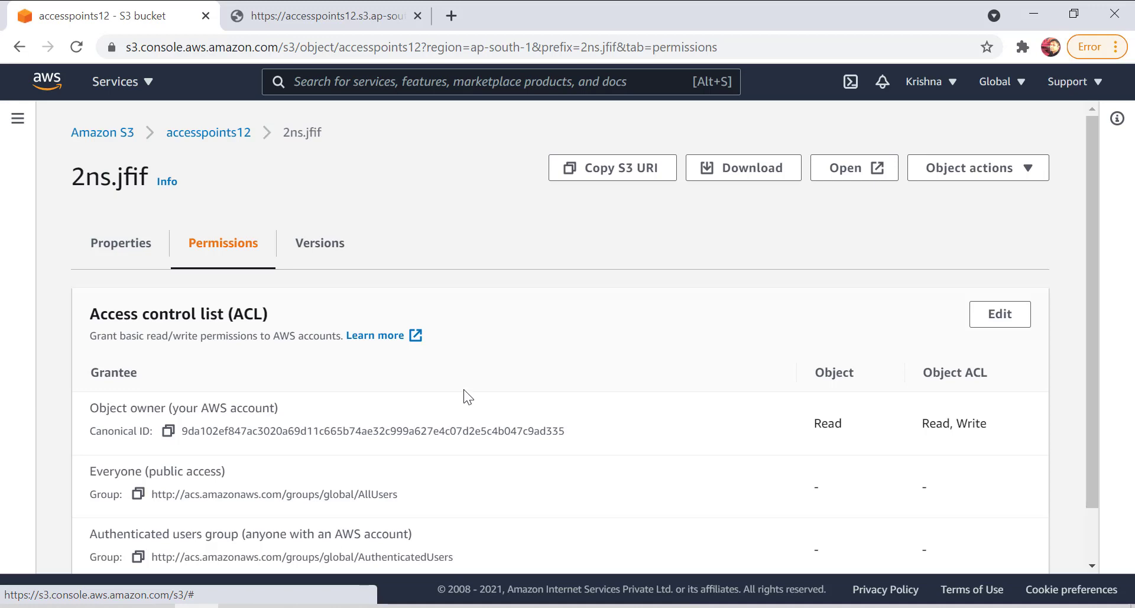
left_click(977, 314)
Grant Everyone (public access) object Read permission on 2ns.jfif, acknowledge the effects, and save the access control list.
scroll(260, 461, "down", 4)
left_click(269, 392)
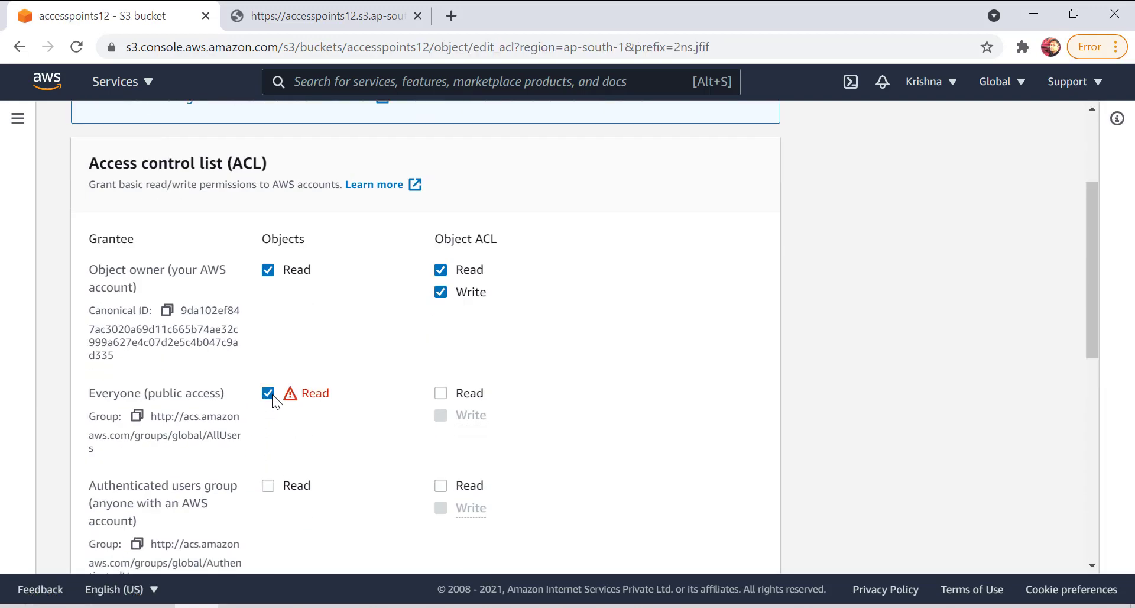
scroll(485, 388, "down", 5)
left_click(143, 456)
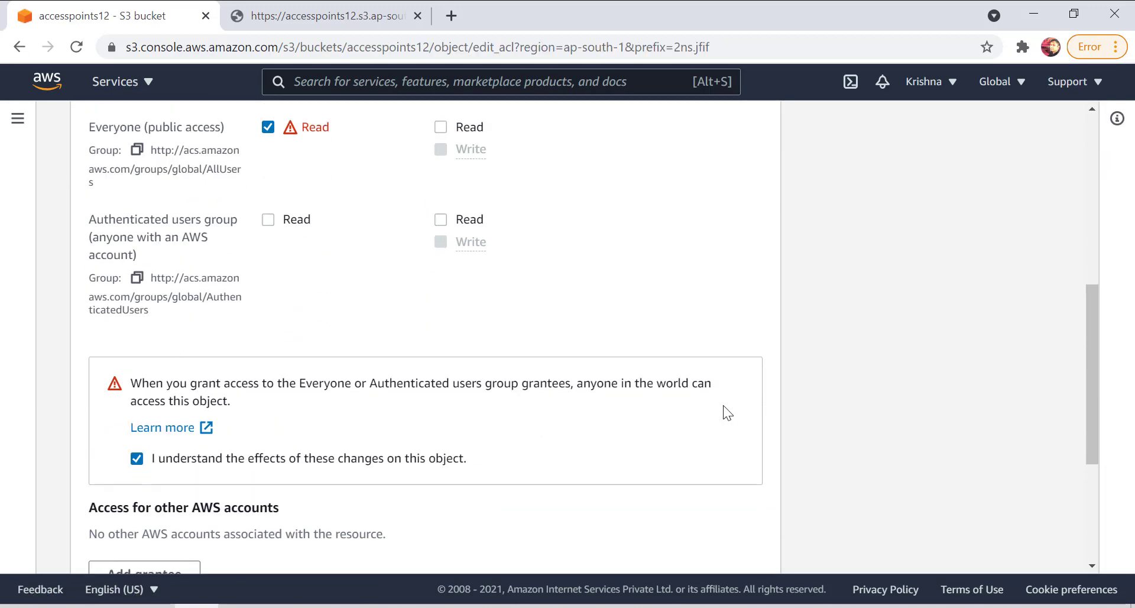
scroll(765, 501, "down", 4)
left_click(754, 540)
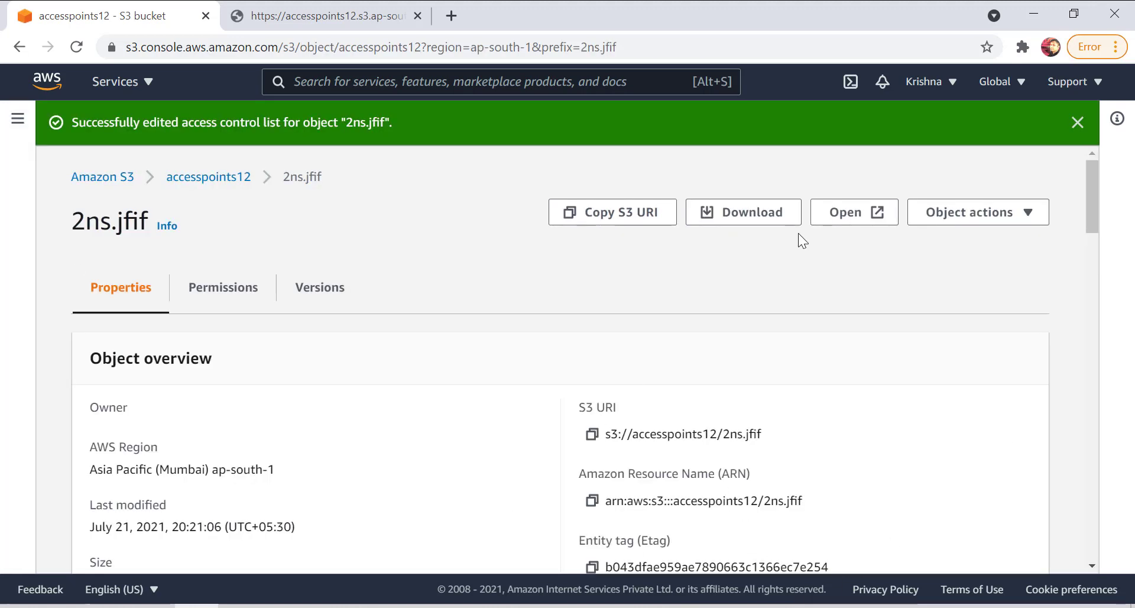
Check the Everyone (public access) entry in the saved permissions of 2ns.jfif.
left_click(253, 295)
scroll(810, 414, "down", 1)
scroll(946, 230, "up", 1)
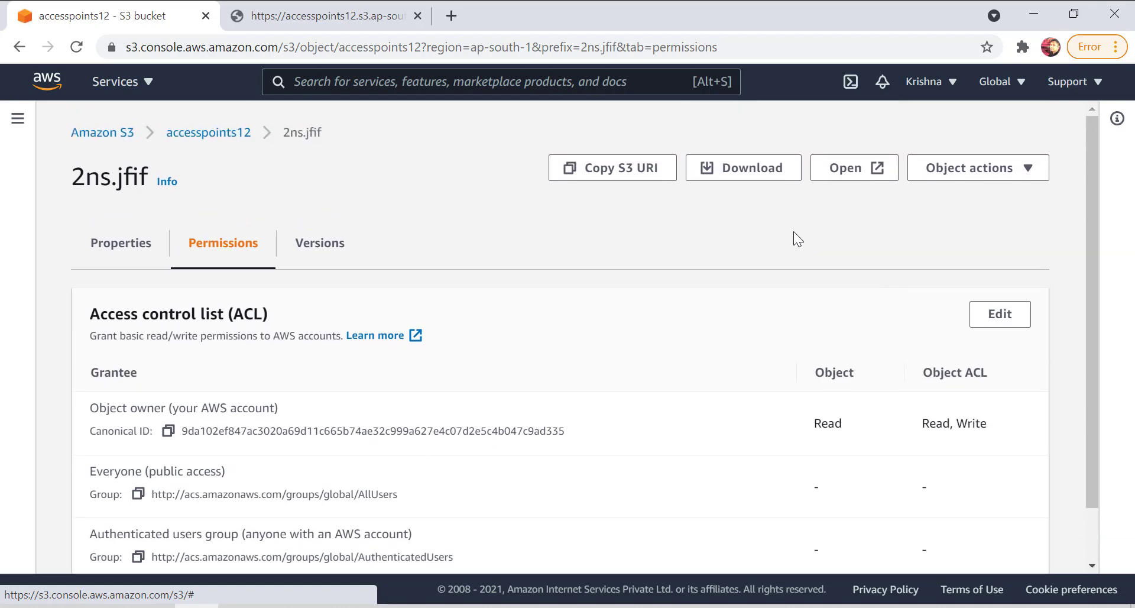
Reopen the 2ns.jfif access control list, grant Everyone object Read permission again, acknowledge the effects, and save.
left_click(1027, 322)
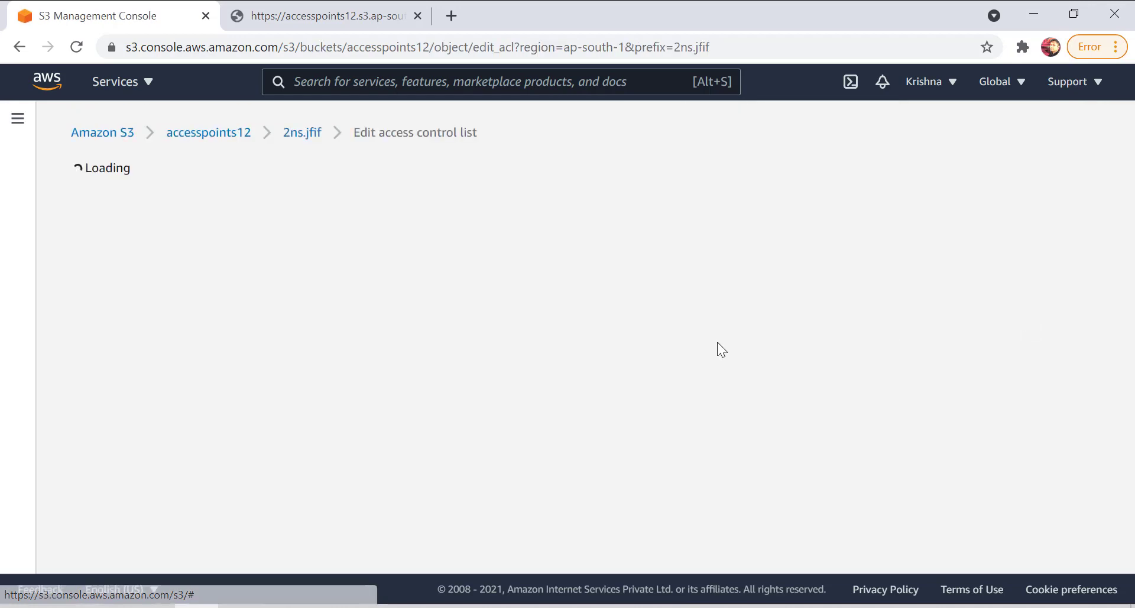
scroll(290, 343, "down", 2)
left_click(268, 392)
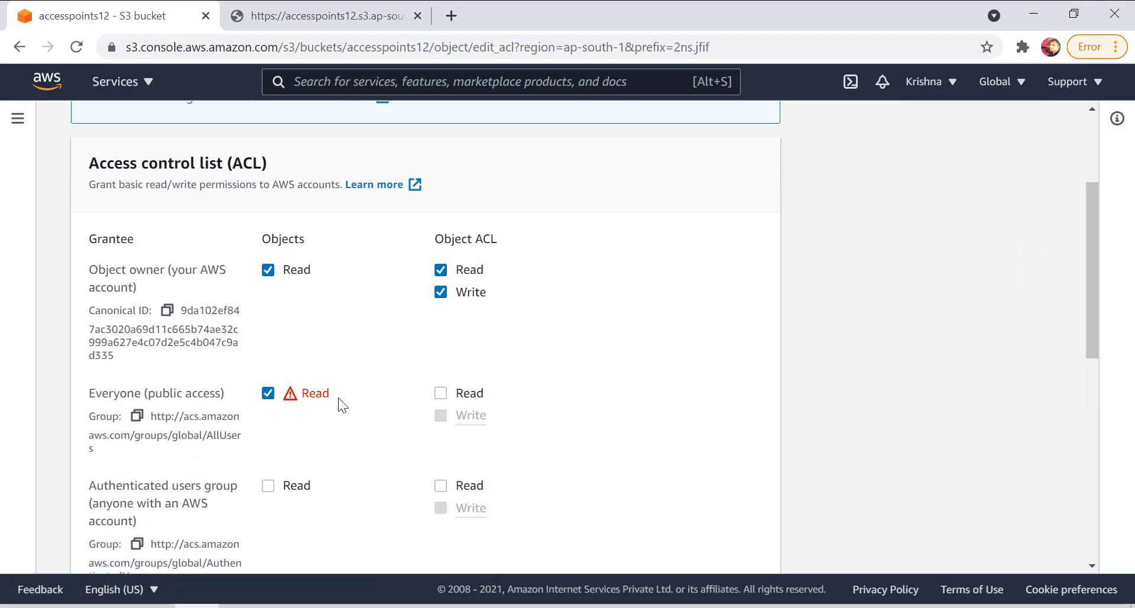
scroll(338, 397, "down", 7)
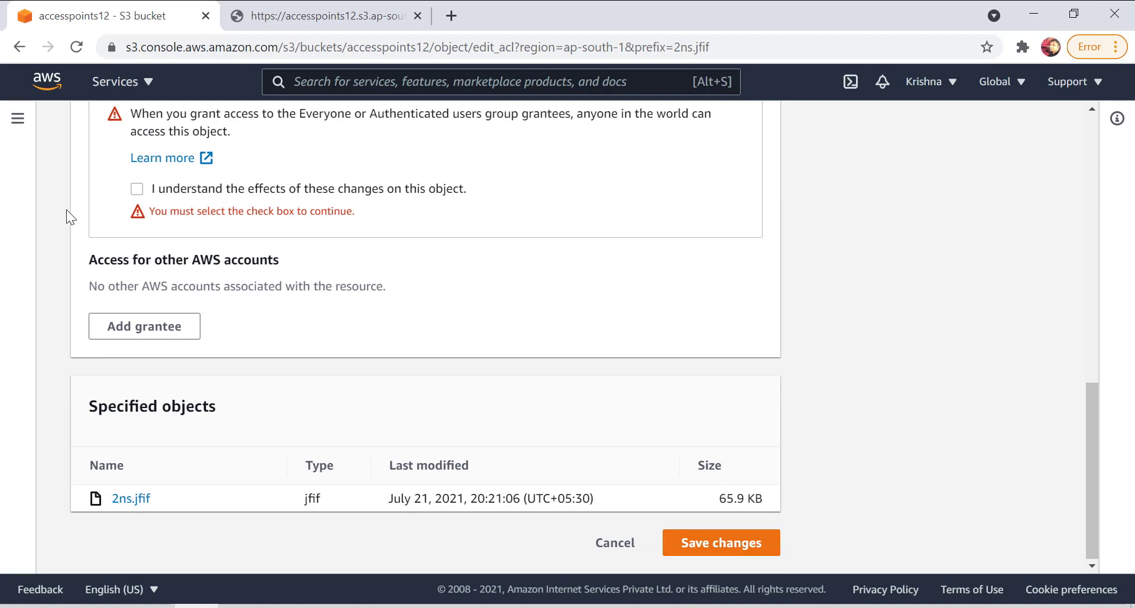
left_click(136, 189)
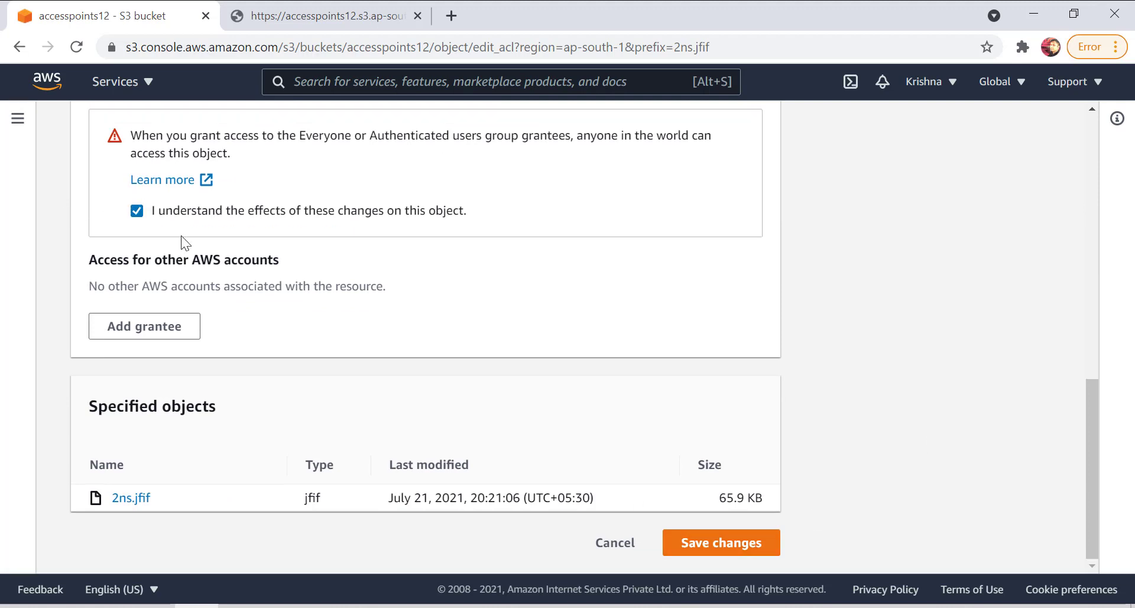
left_click(717, 550)
Recheck the Everyone (public access) object permission listed in the 2ns.jfif access control list.
left_click(230, 288)
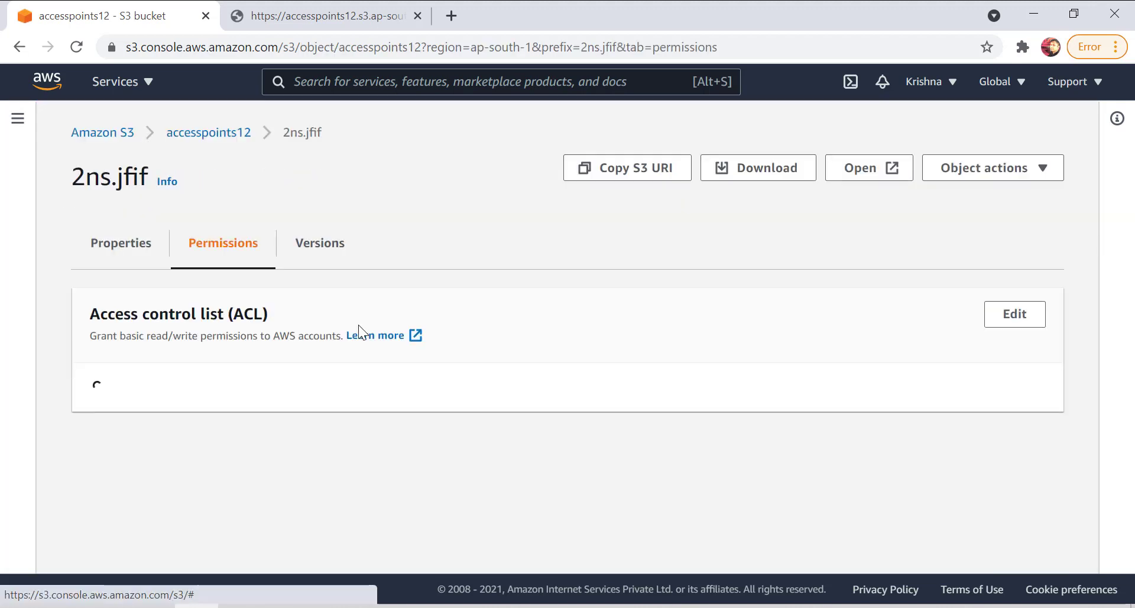
scroll(757, 361, "down", 1)
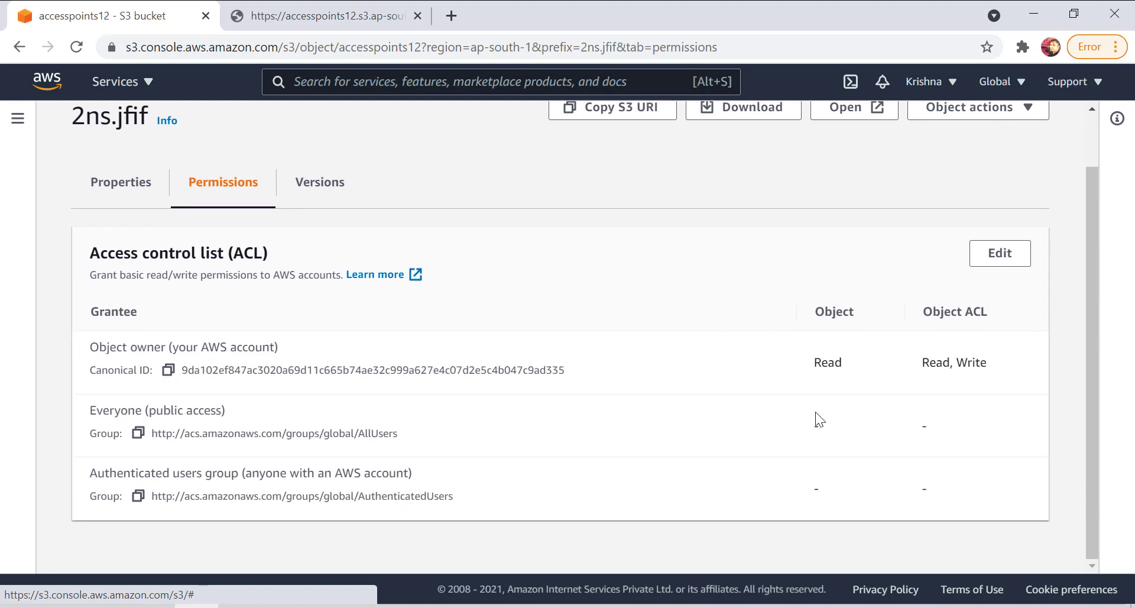
left_click_drag(815, 414, 846, 433)
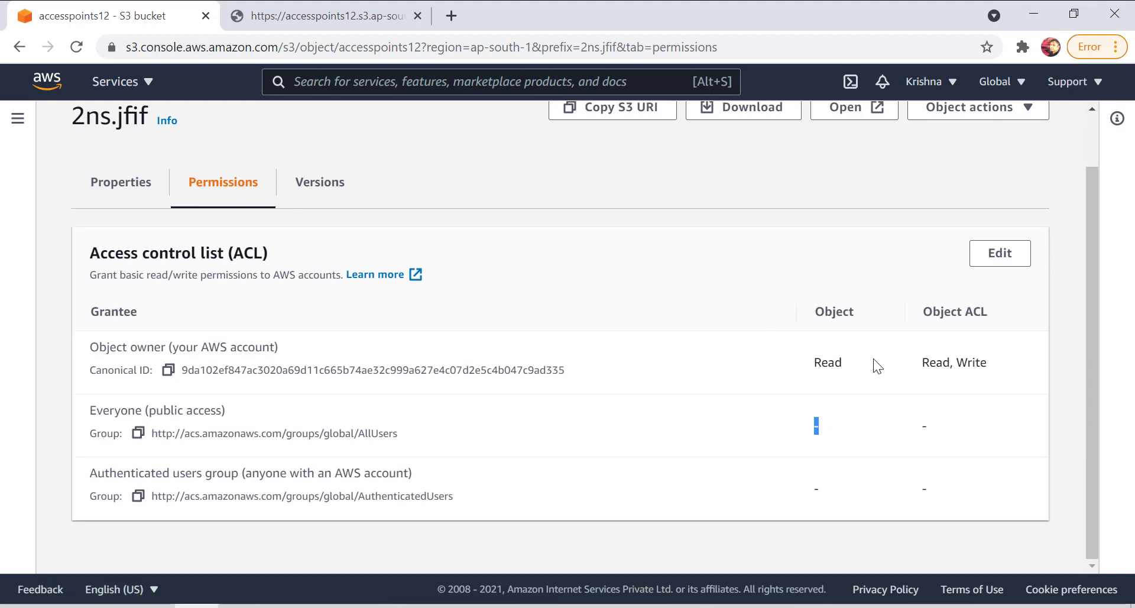
Go back to the accesspoints12 bucket's permissions and reopen the Block public access settings for editing.
scroll(496, 317, "up", 1)
left_click(192, 136)
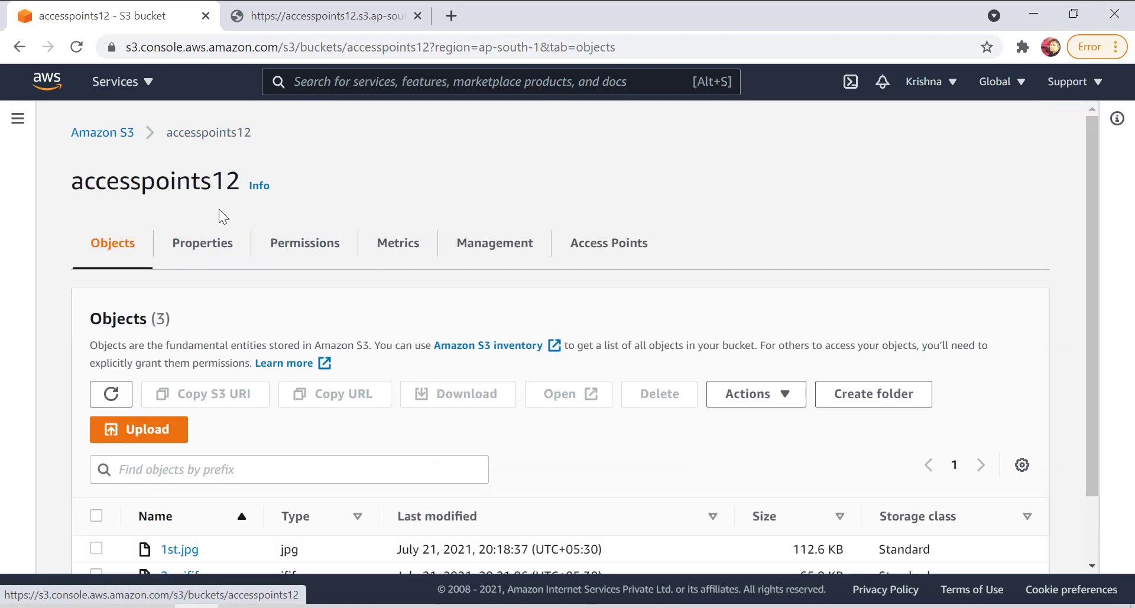
left_click(300, 243)
scroll(255, 382, "down", 4)
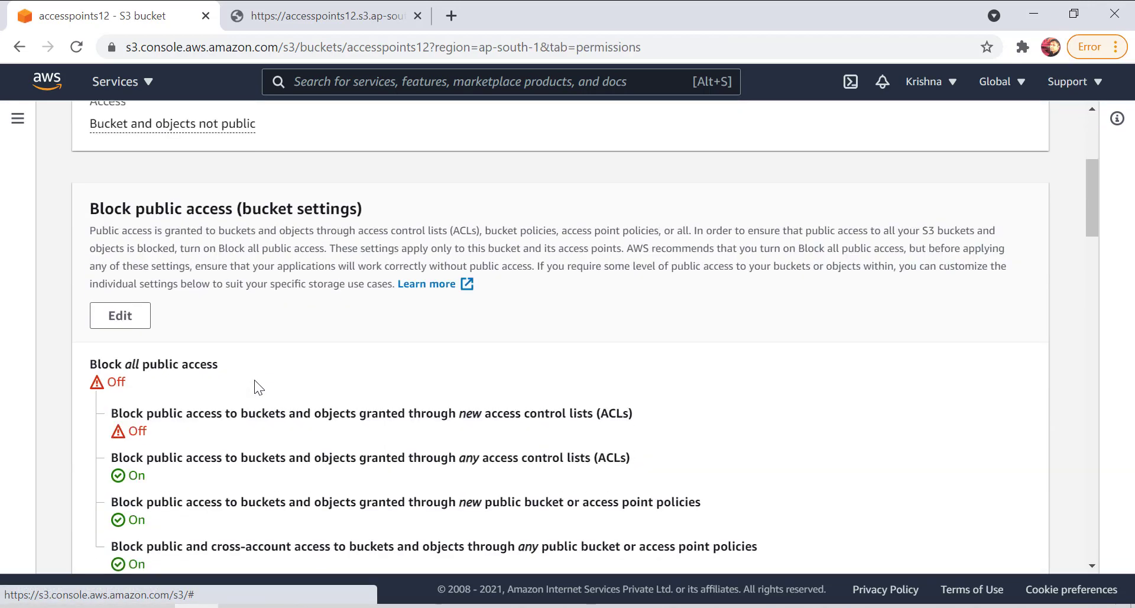
left_click(130, 315)
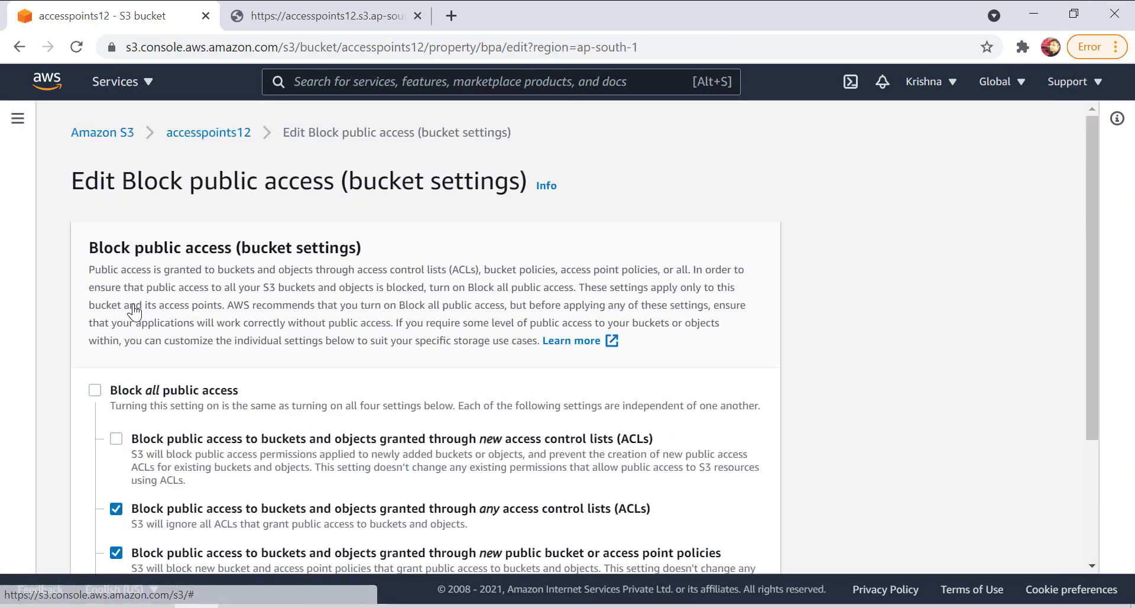
Clear the blocks for any ACLs, new public bucket or access point policies, and any public policies.
scroll(389, 400, "down", 1)
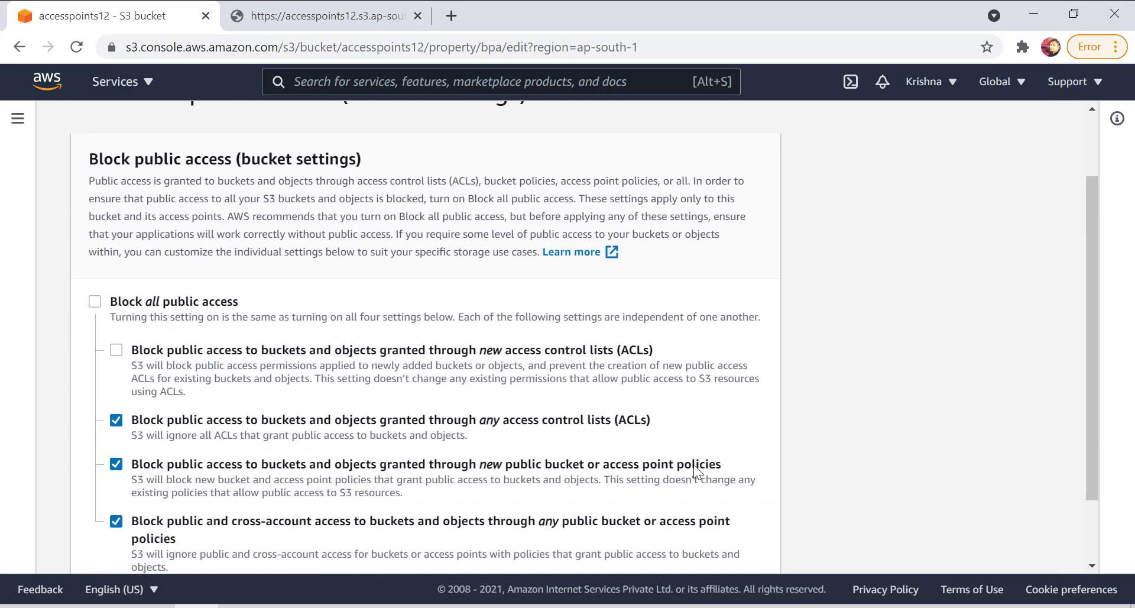
double_click(524, 467)
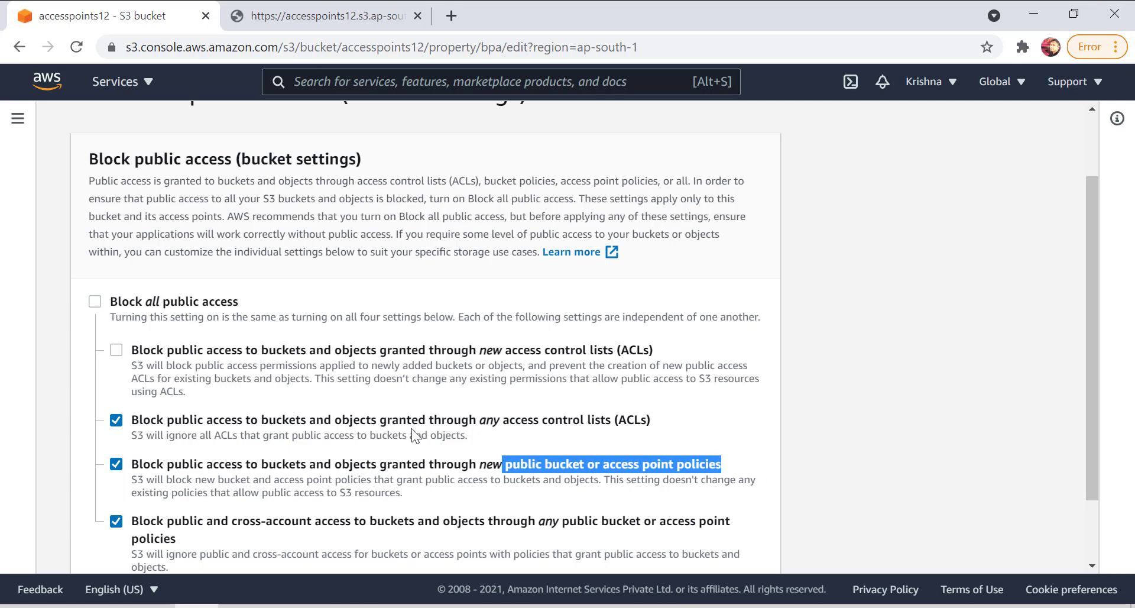
left_click(117, 420)
left_click(116, 465)
left_click(116, 521)
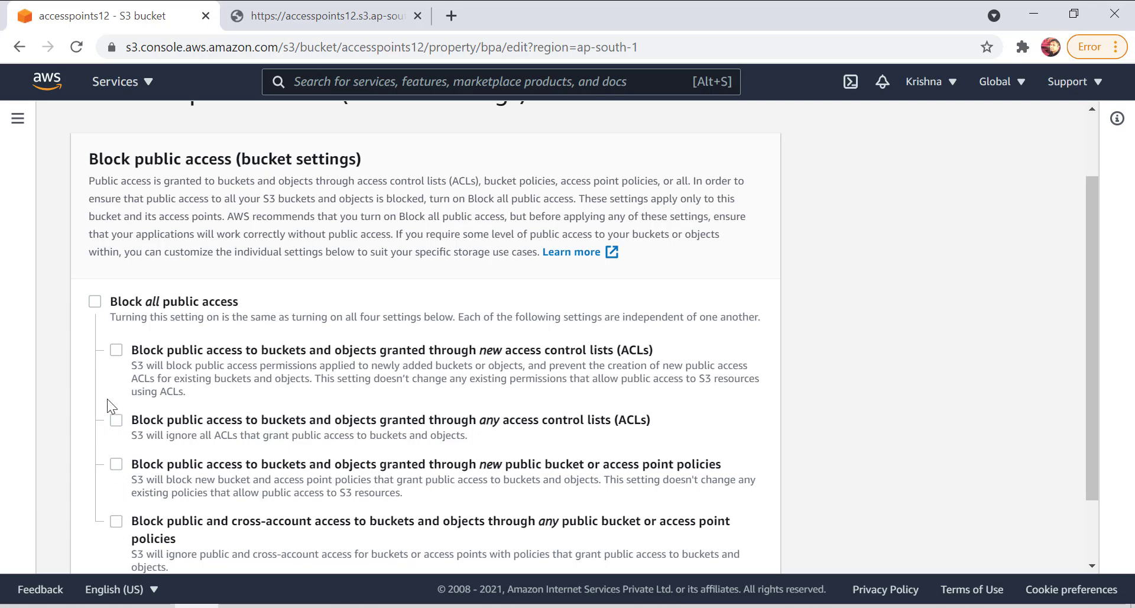
Enable the blocks for public access granted through new ACLs and any ACLs, and submit the changes.
left_click(116, 350)
left_click(117, 420)
scroll(521, 453, "down", 2)
left_click(752, 556)
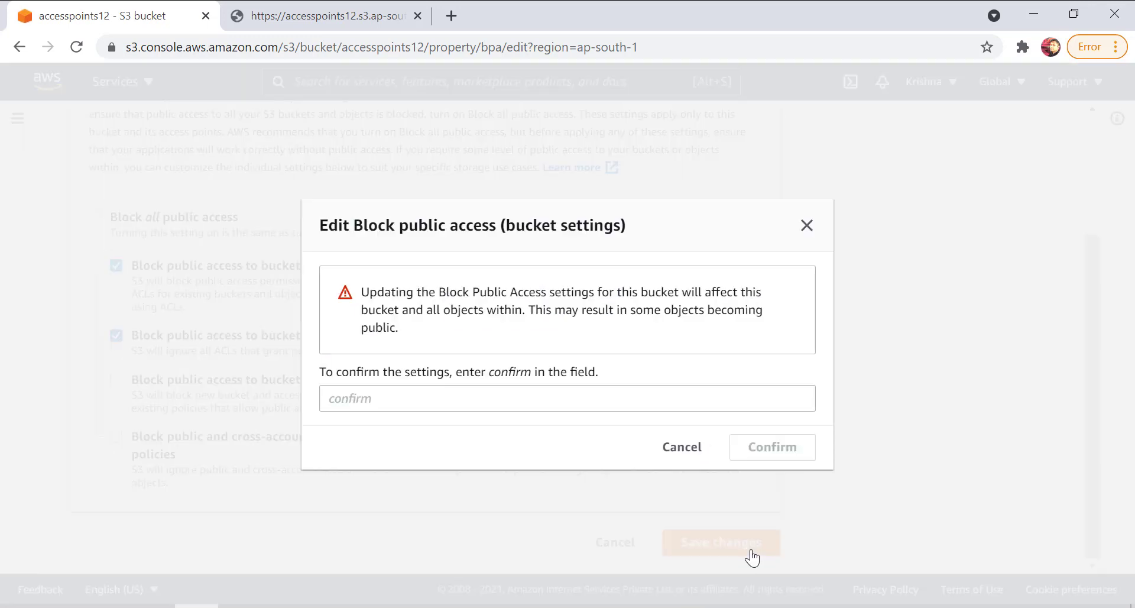
Confirm the bucket's Block public access changes by entering "confirm" in the confirmation field.
left_click(428, 390)
type("cof")
key("BackSpace")
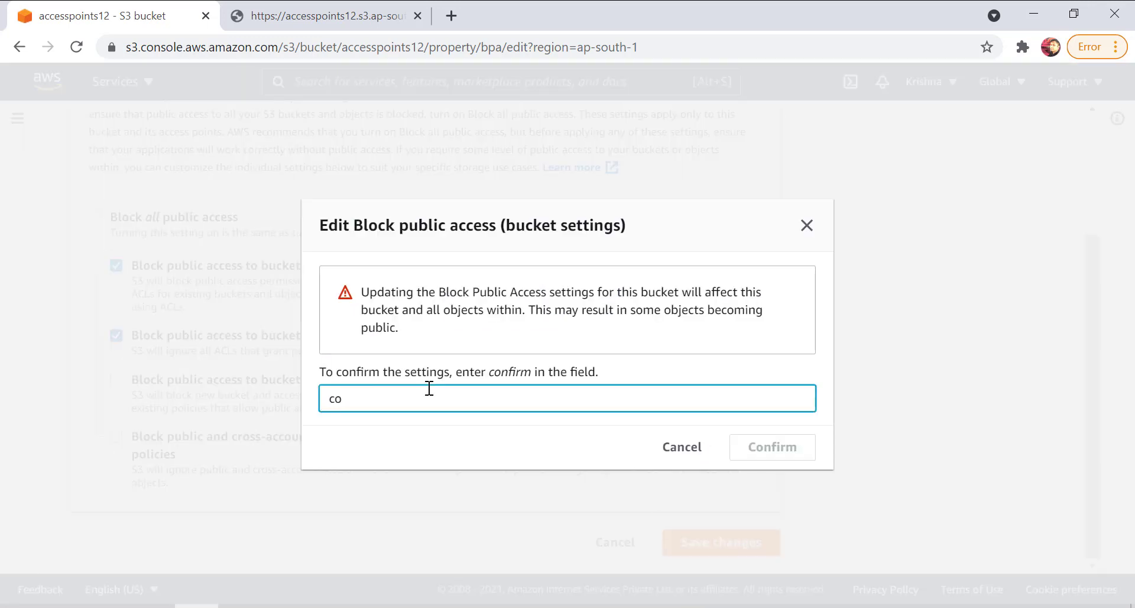
type("nfirm")
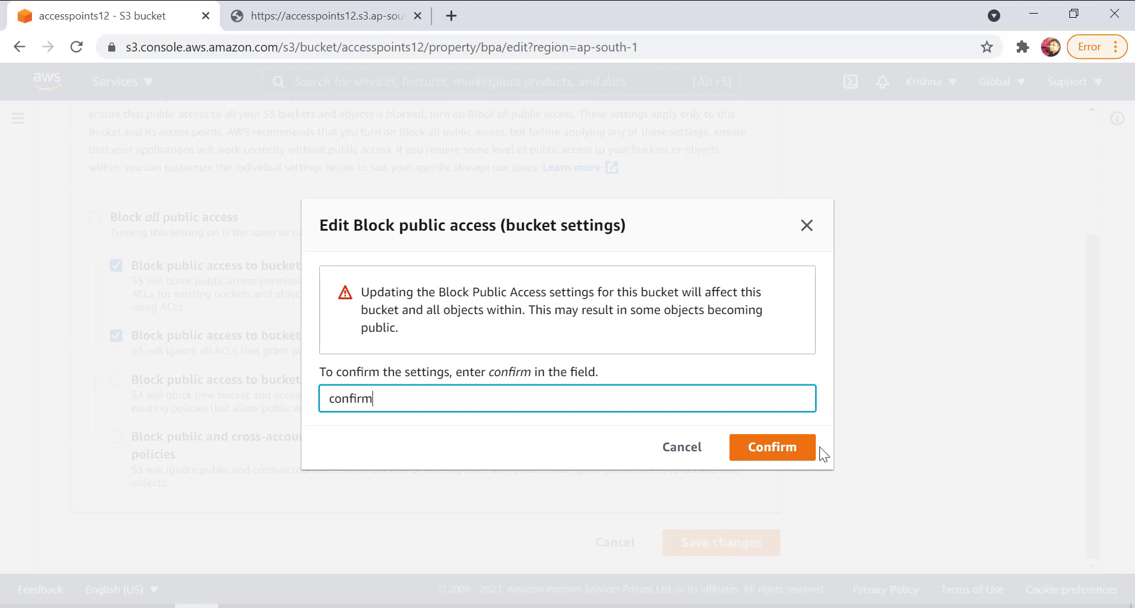
left_click(813, 453)
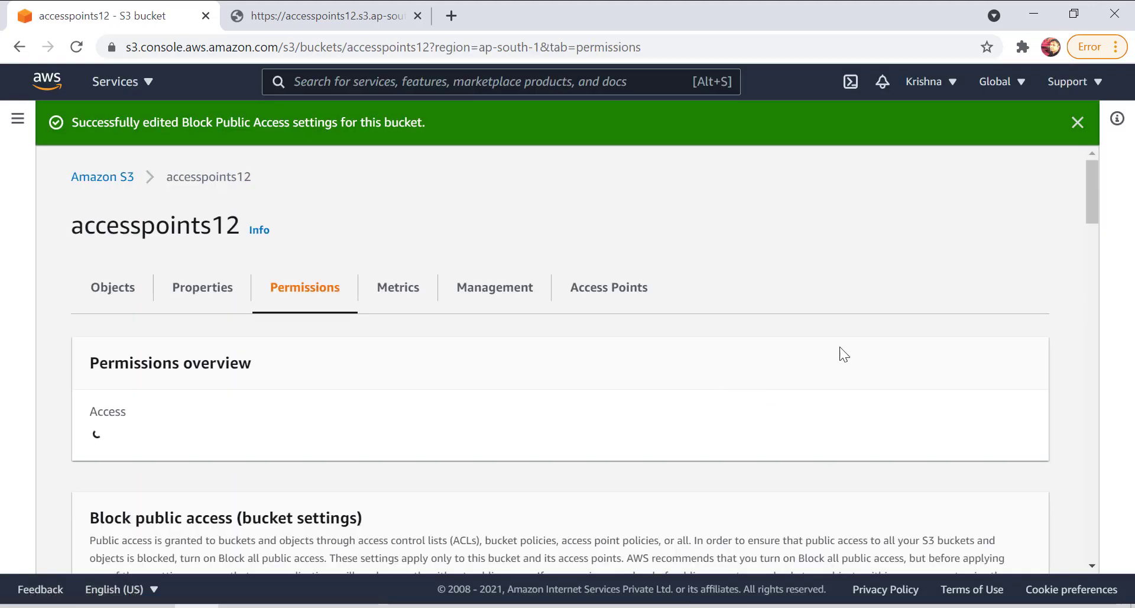
Open the accesspoints12 bucket policy for editing and launch the AWS Policy Generator from it.
scroll(320, 388, "down", 6)
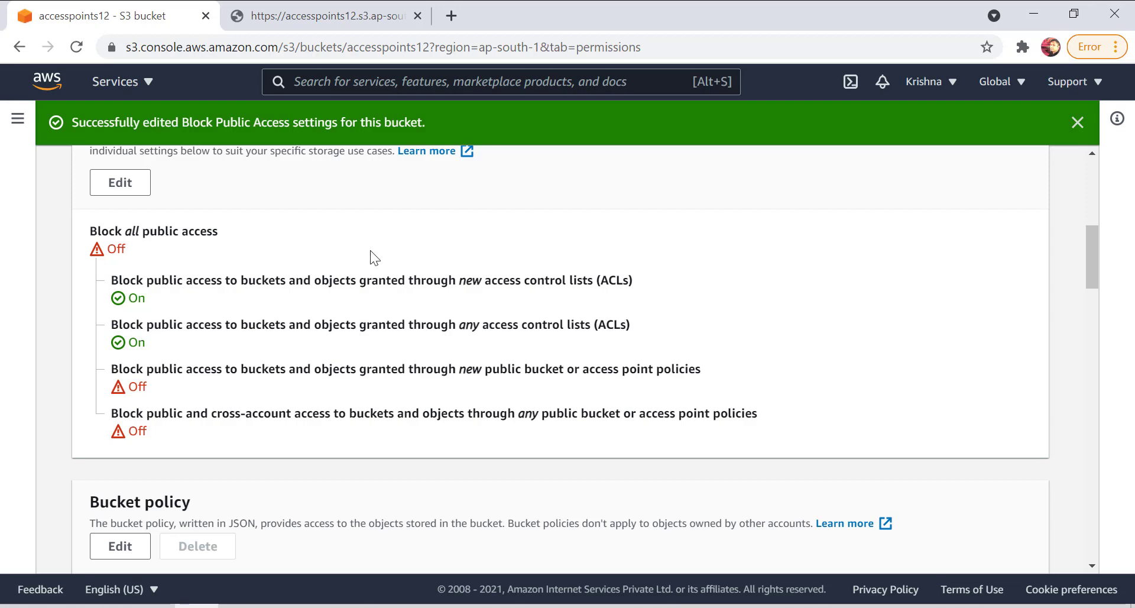
scroll(375, 253, "down", 5)
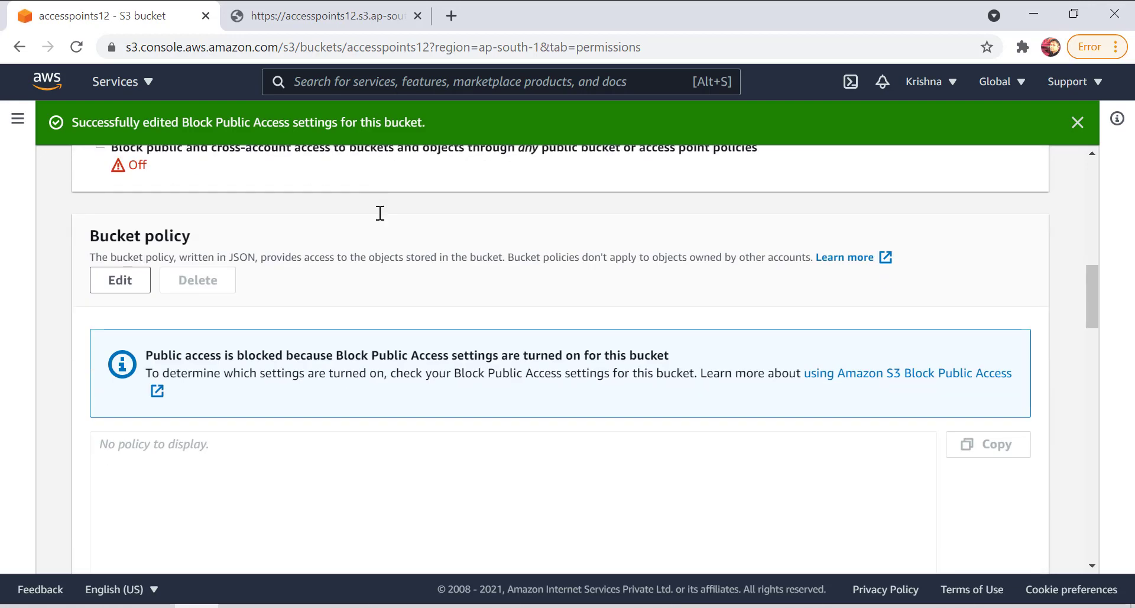
left_click(106, 287)
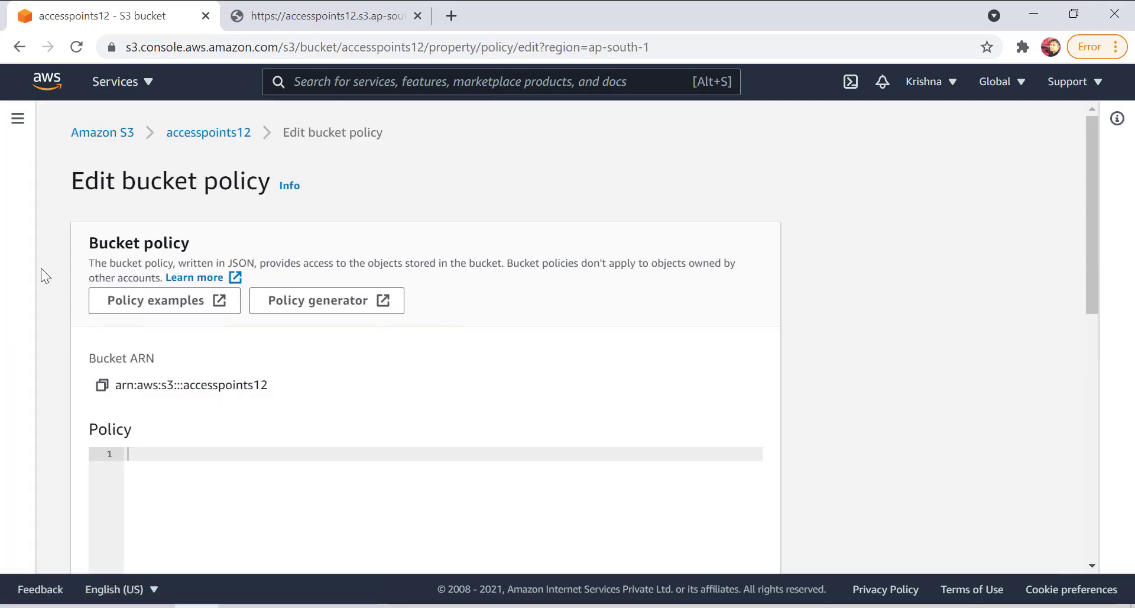
left_click(320, 303)
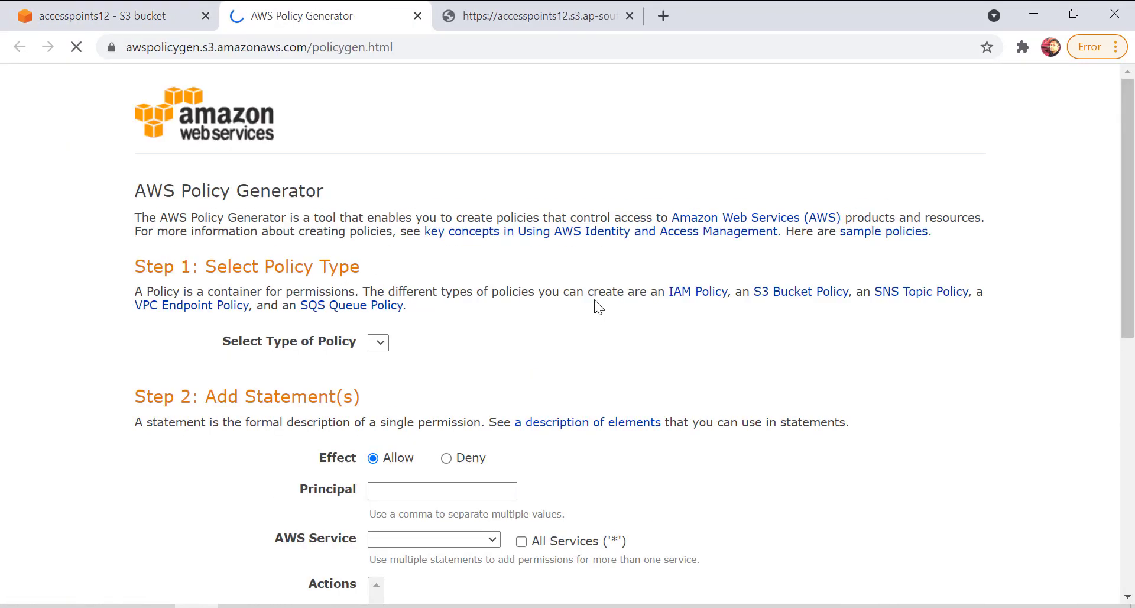
Set the policy type to S3 Bucket Policy and enter * as the statement's principal.
left_click(476, 344)
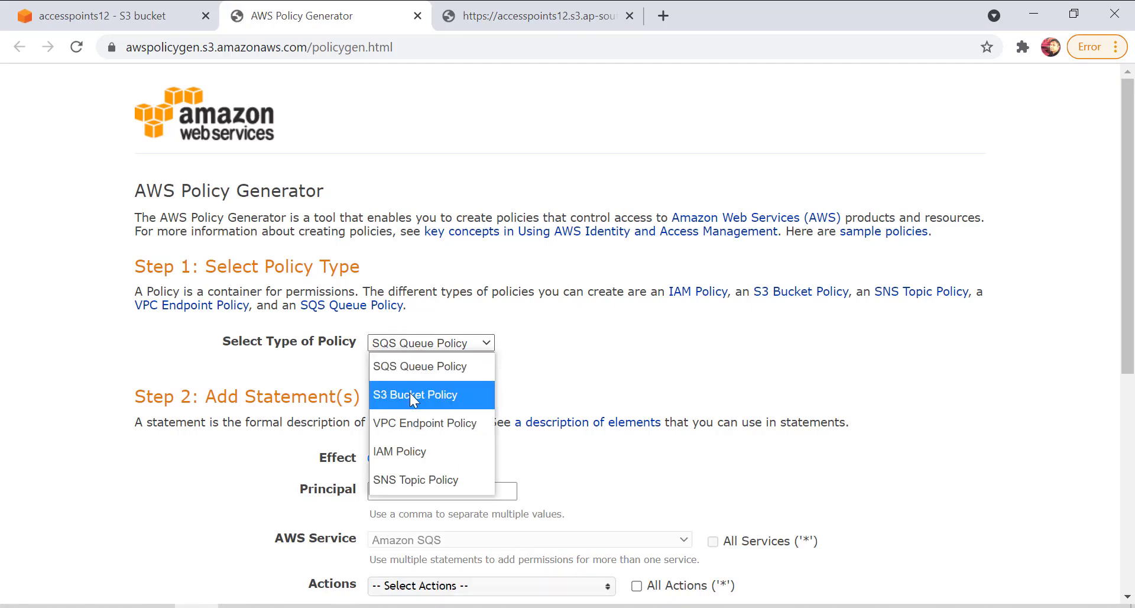
left_click(410, 395)
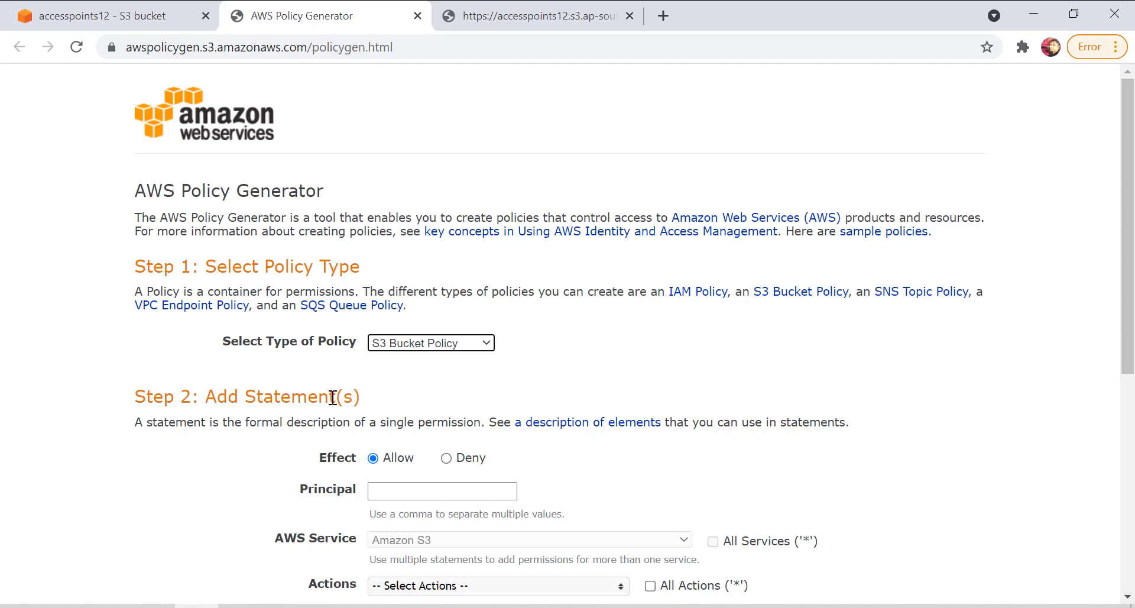
scroll(441, 421, "down", 3)
left_click(455, 311)
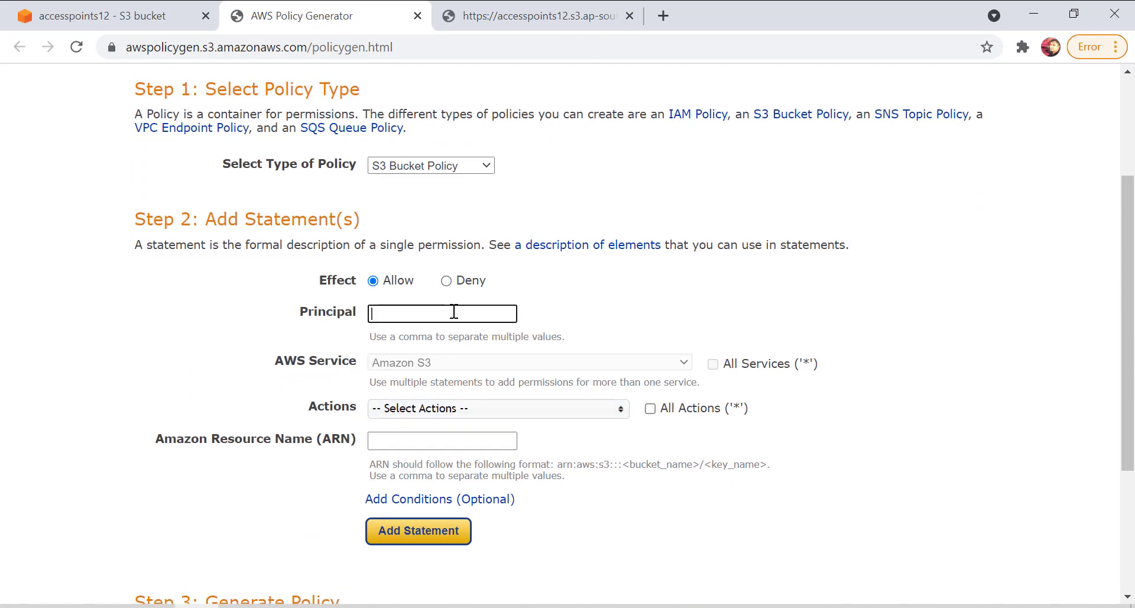
type("*")
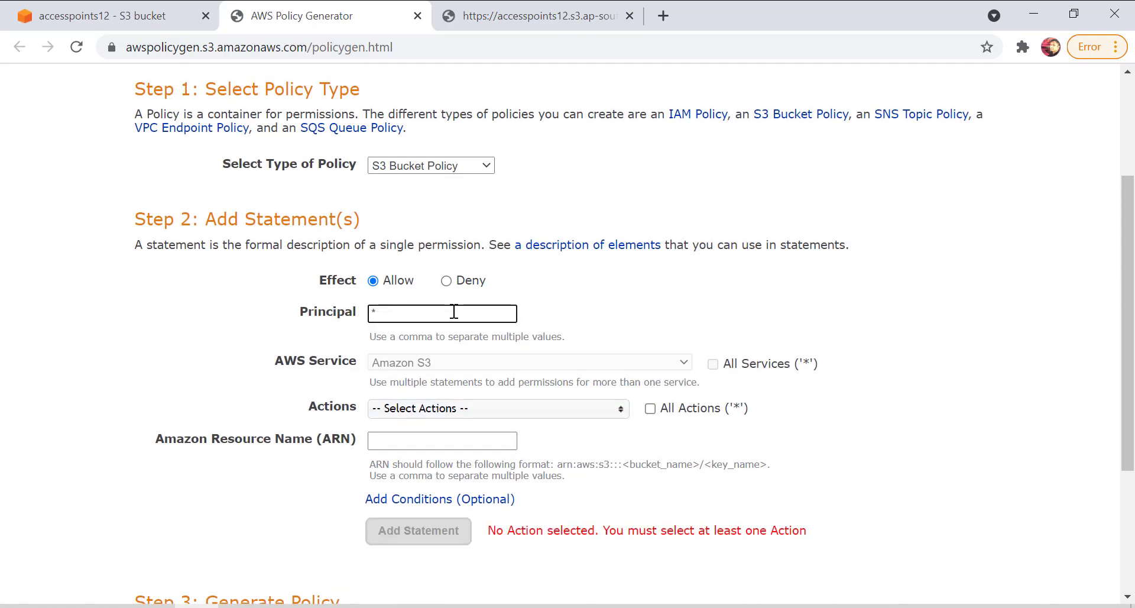
Select GetObject as the allowed action for the policy statement.
left_click(499, 407)
scroll(529, 502, "down", 3)
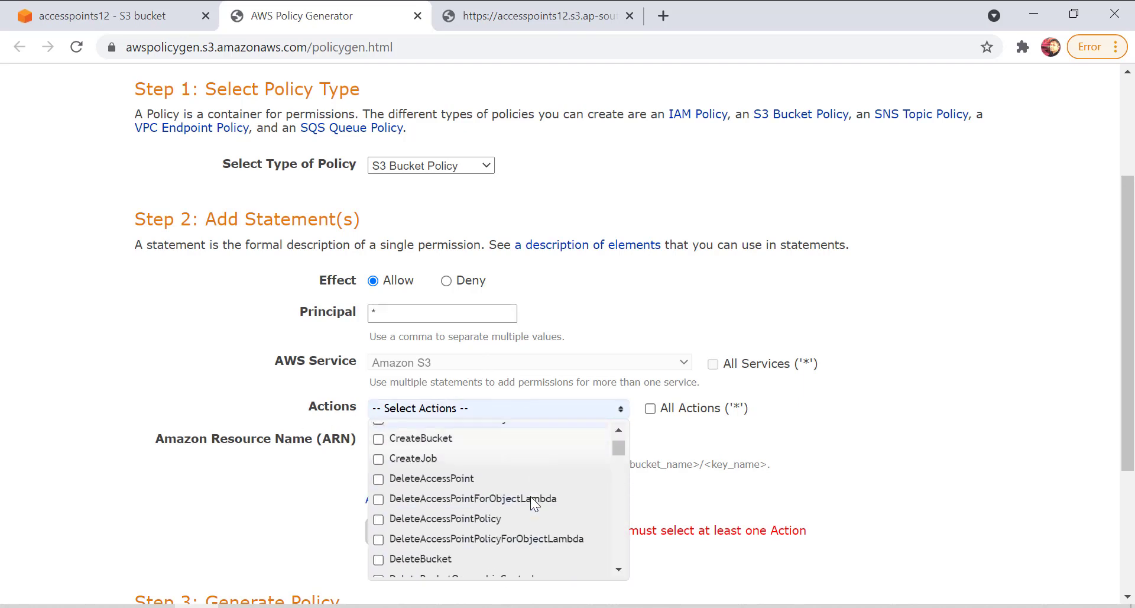
scroll(532, 499, "down", 5)
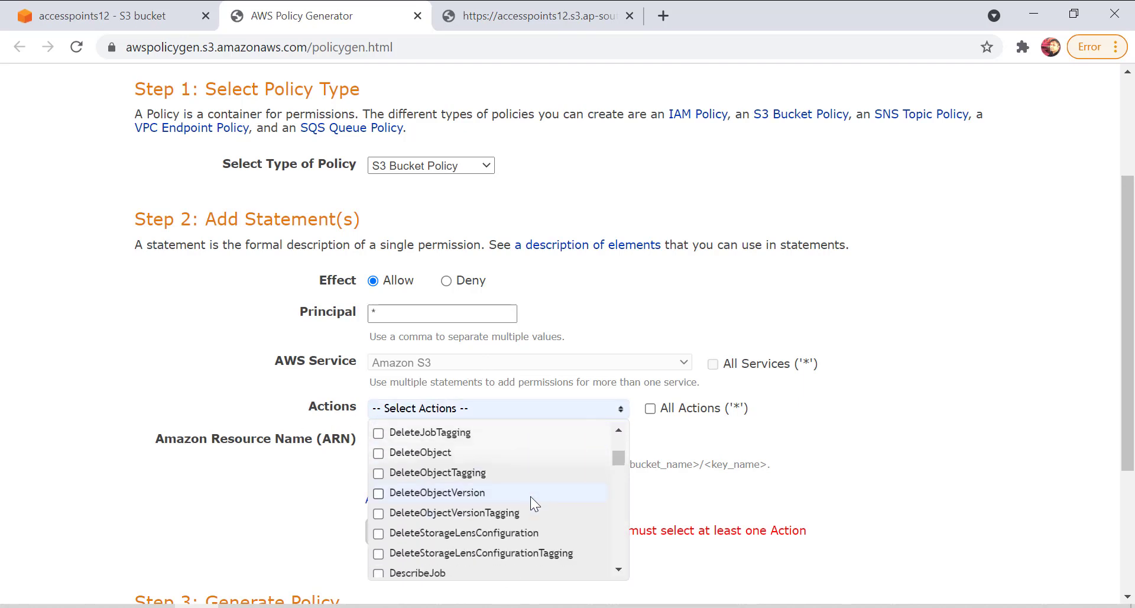
scroll(520, 496, "down", 4)
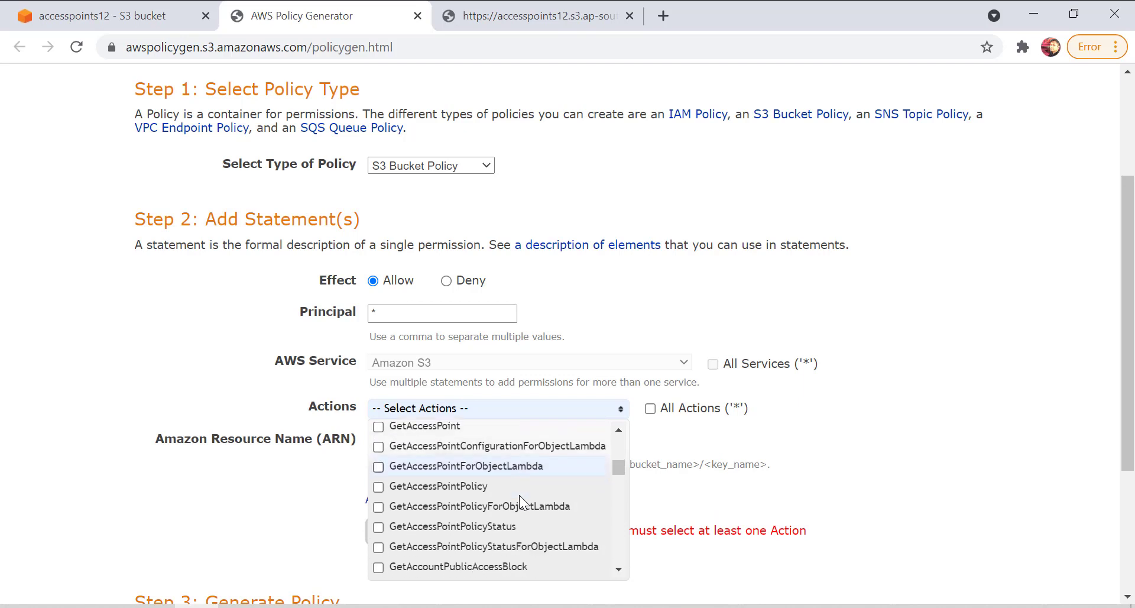
scroll(519, 495, "down", 5)
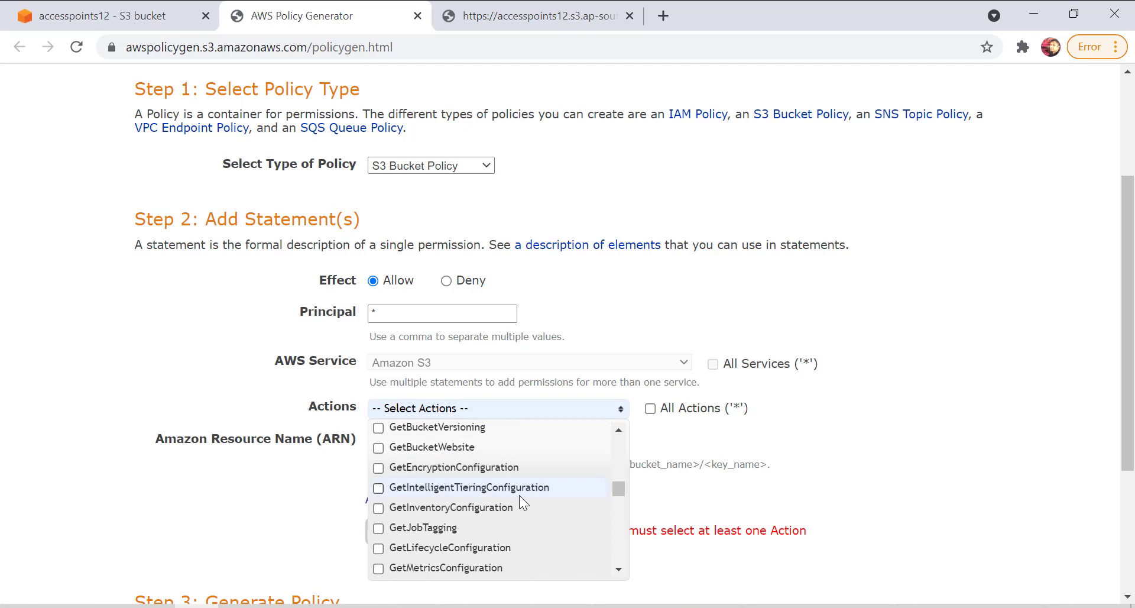
scroll(520, 495, "down", 5)
scroll(463, 500, "up", 1)
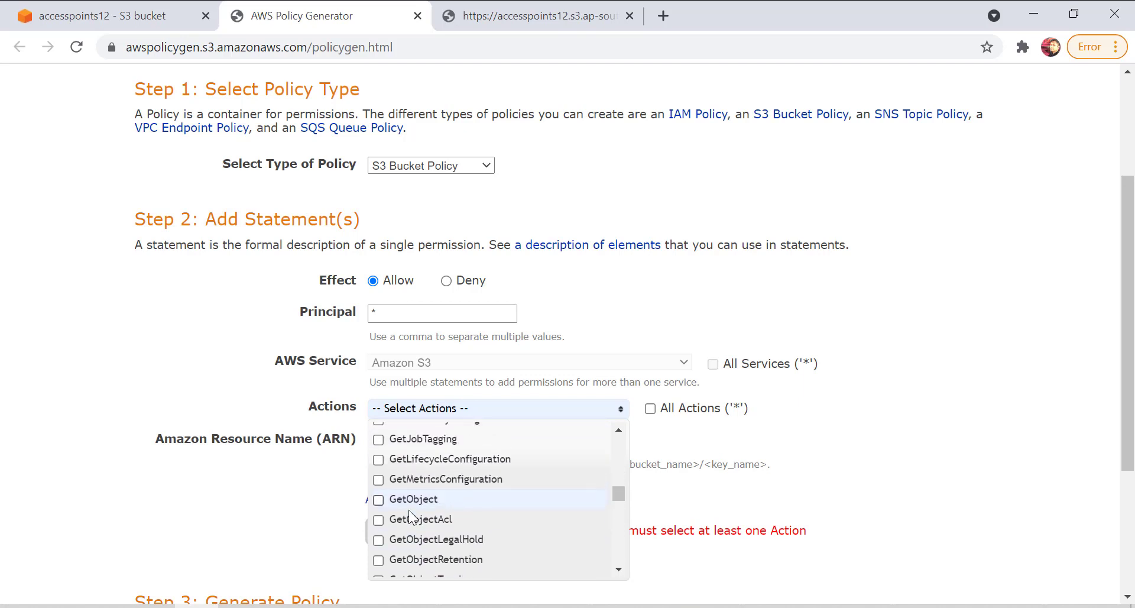
left_click(411, 500)
left_click(889, 419)
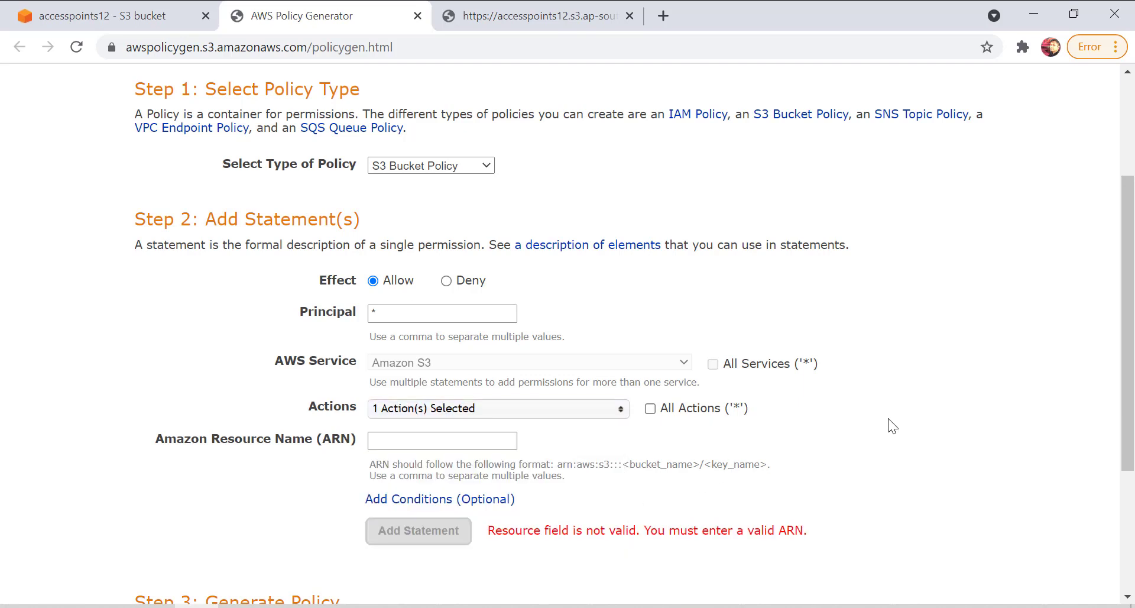
Open the accesspoints12 bucket in a separate browser tab, keeping the policy editor and generator open.
left_click(396, 445)
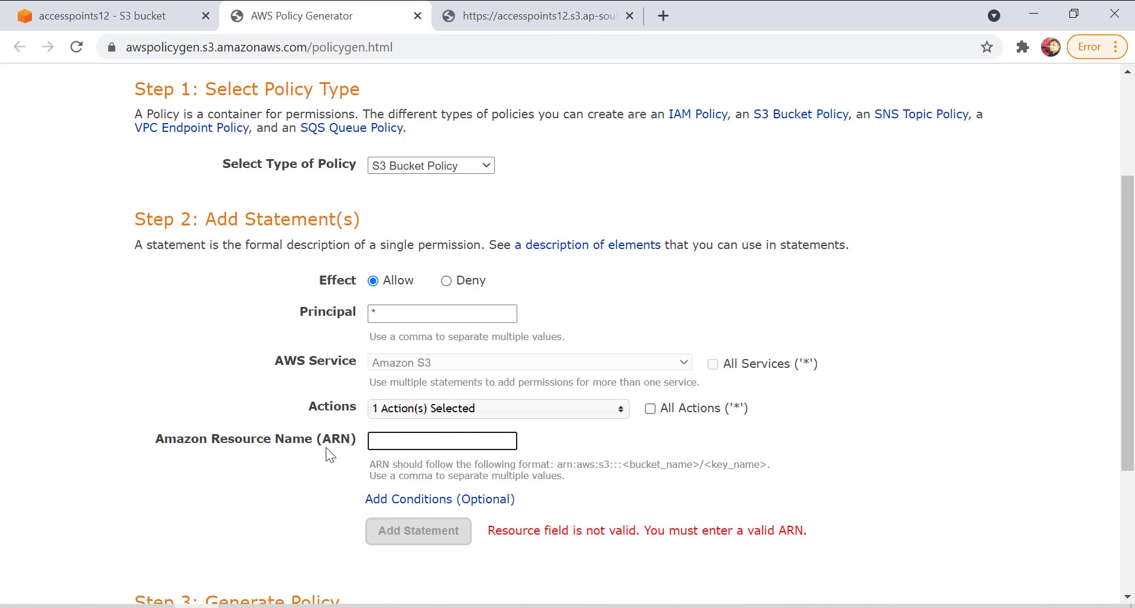
left_click(101, 16)
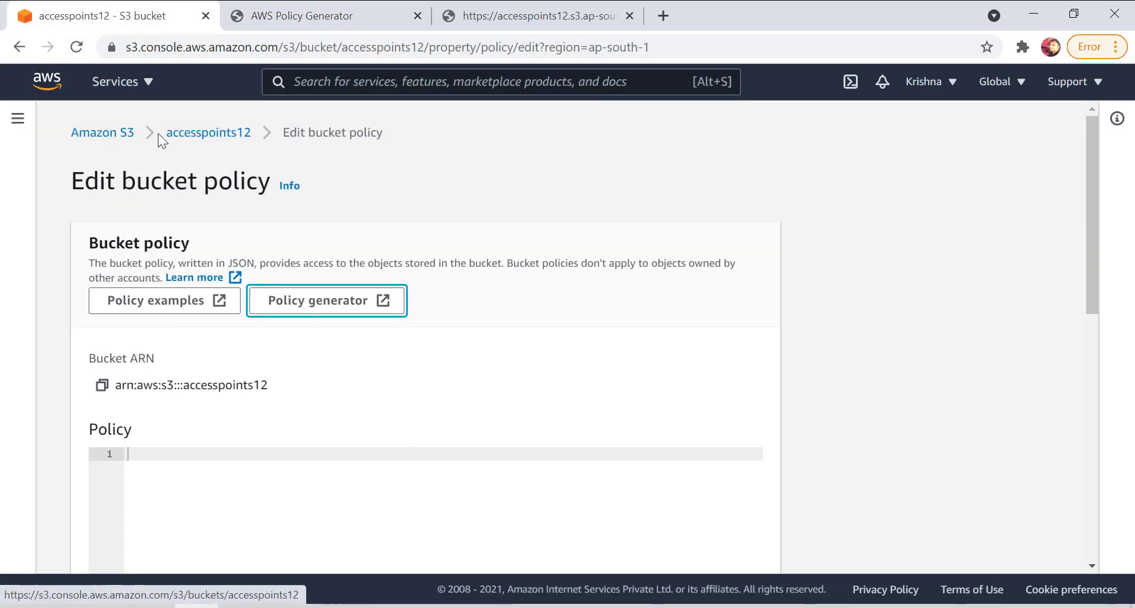
right_click(183, 135)
left_click(195, 145)
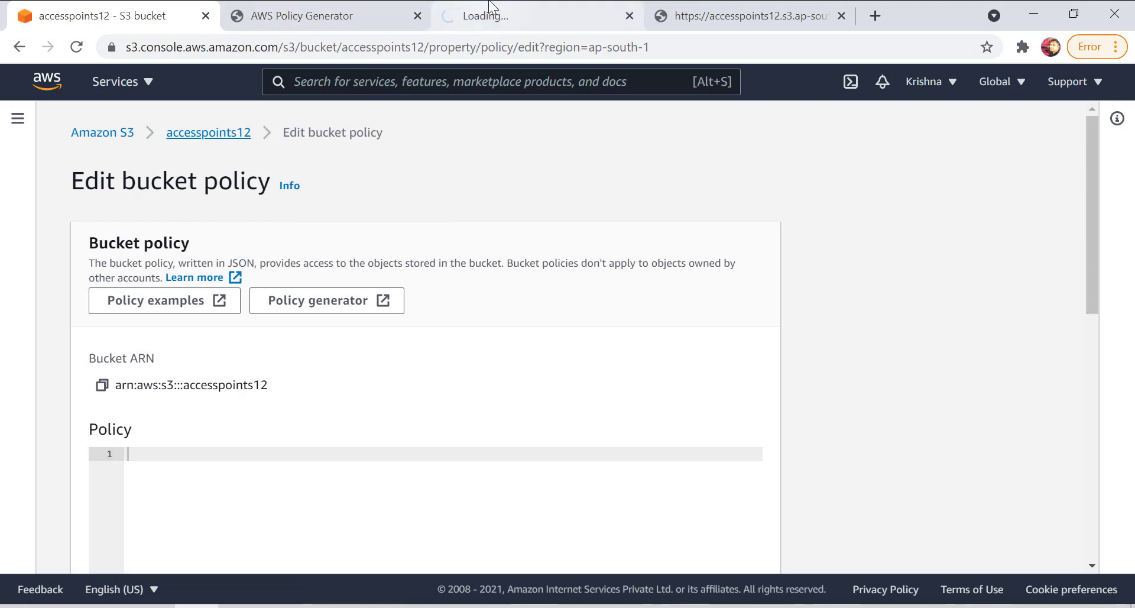
left_click(515, 14)
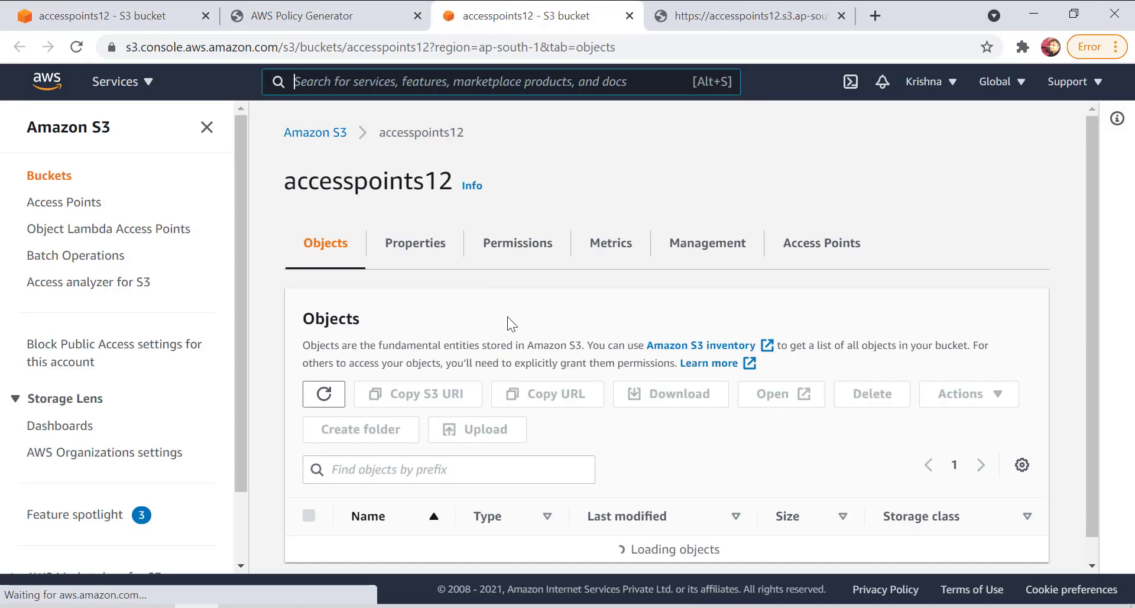
Upload the image 4th.jpeg from the demo images folder to the accesspoints12 bucket and close the upload status.
scroll(508, 322, "down", 2)
left_click(482, 353)
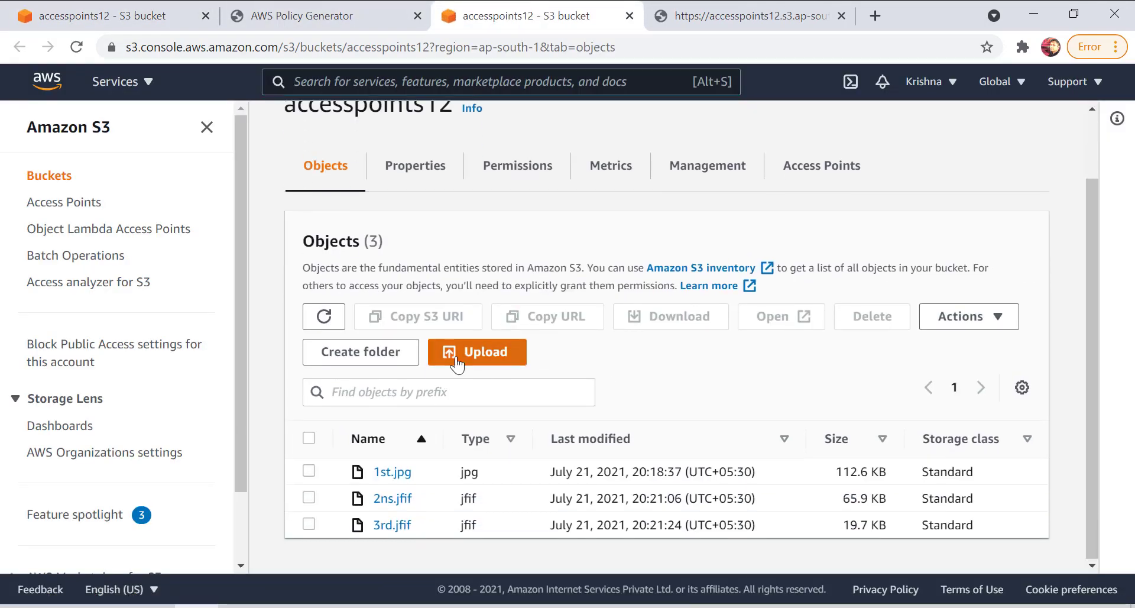
left_click(591, 351)
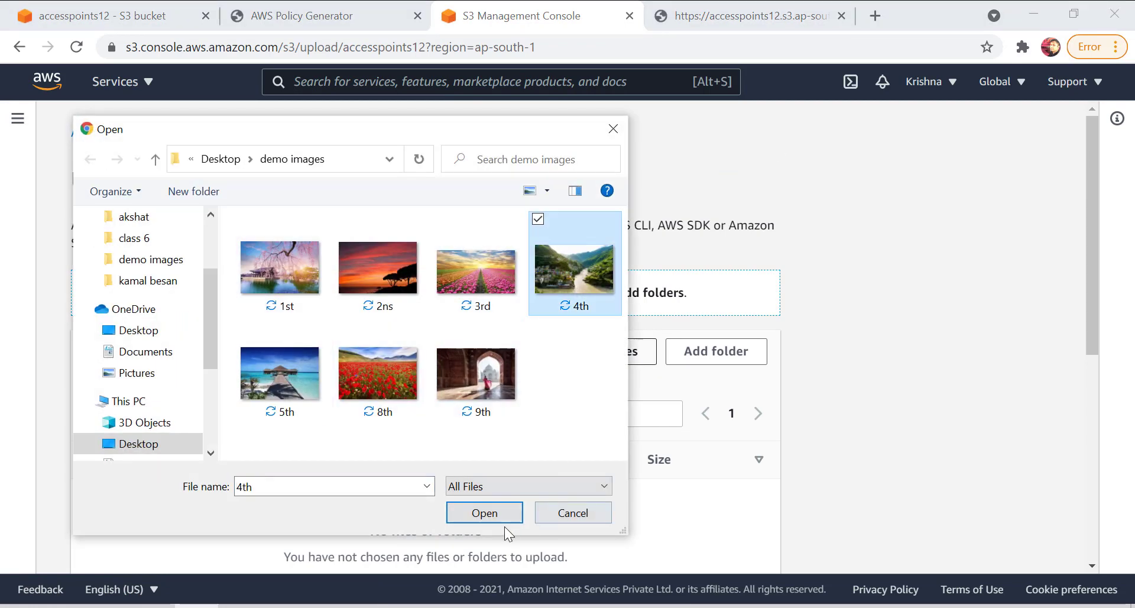
left_click(503, 520)
scroll(710, 431, "down", 5)
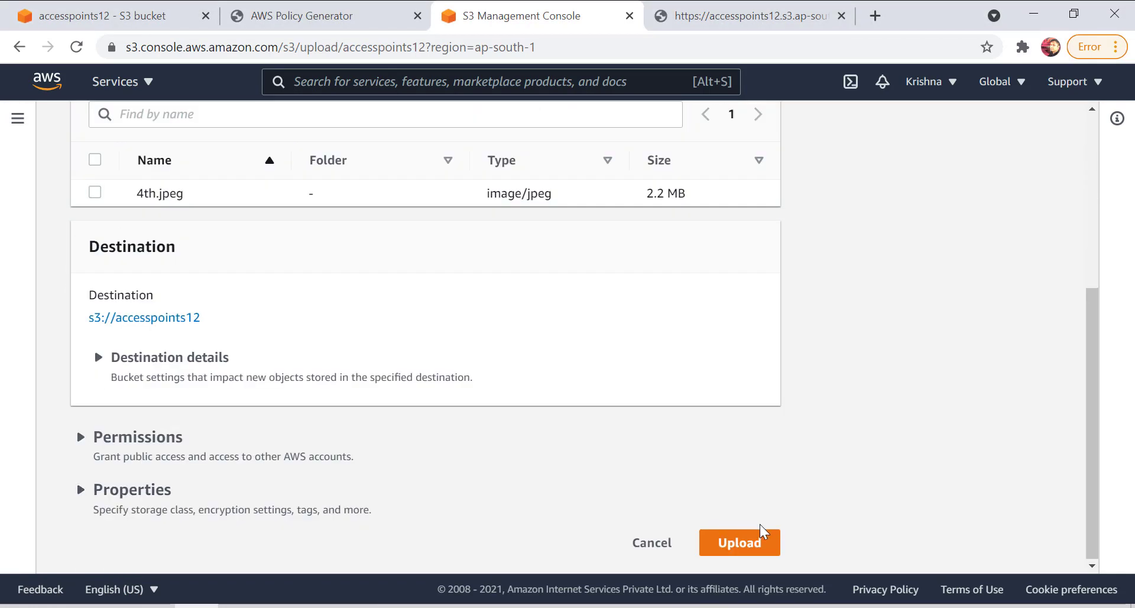
left_click(761, 532)
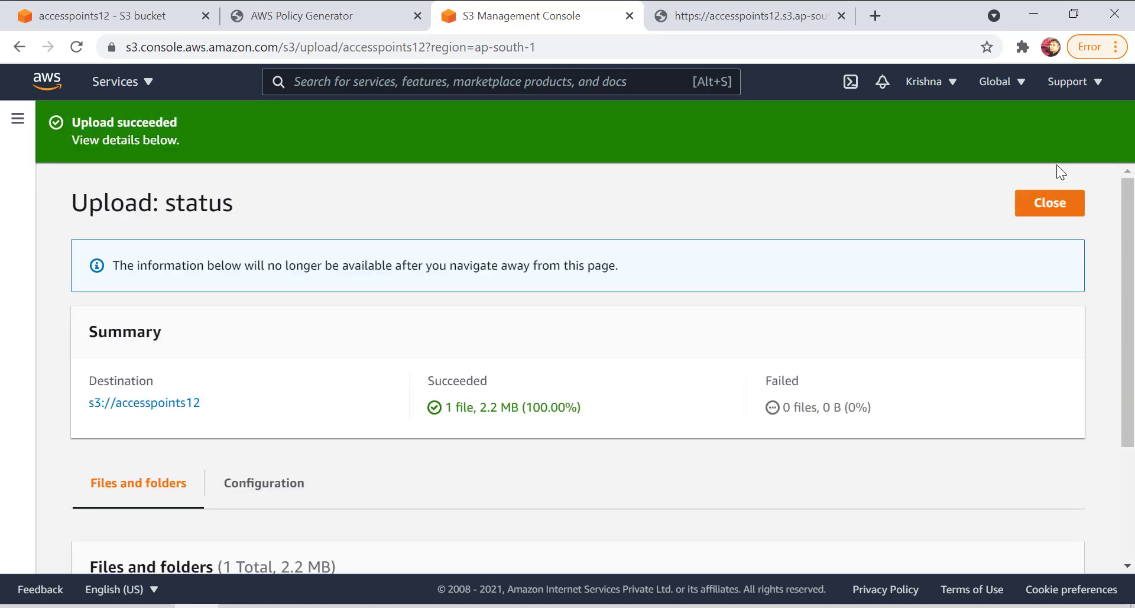
left_click(1050, 203)
Open the 4th.jpeg object's properties and copy its Amazon Resource Name (ARN).
scroll(118, 509, "down", 3)
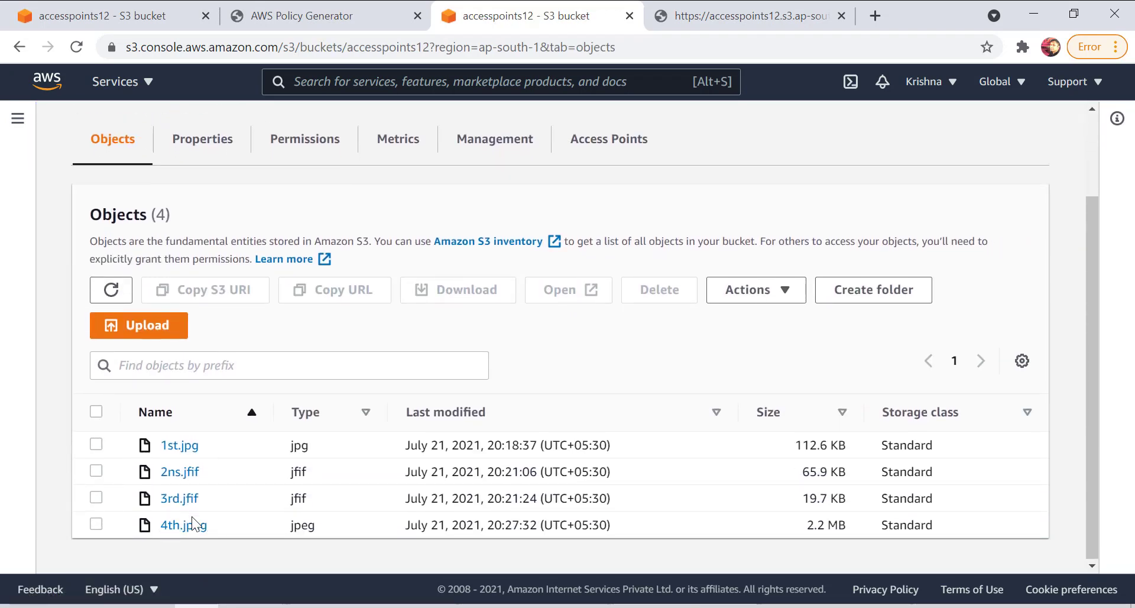
left_click(171, 524)
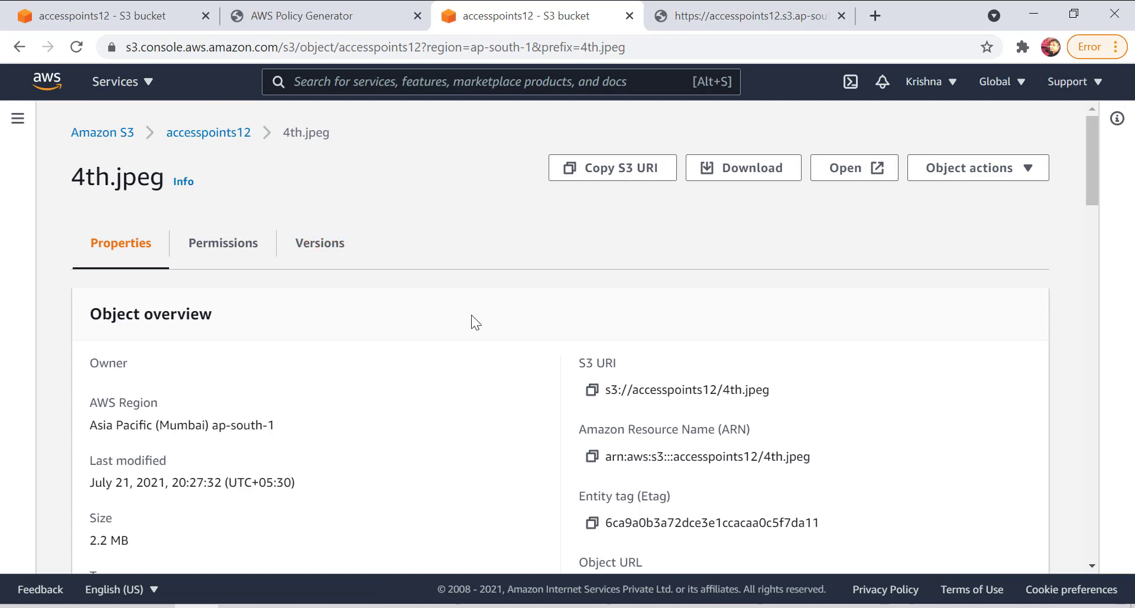
scroll(538, 435, "down", 1)
left_click(591, 367)
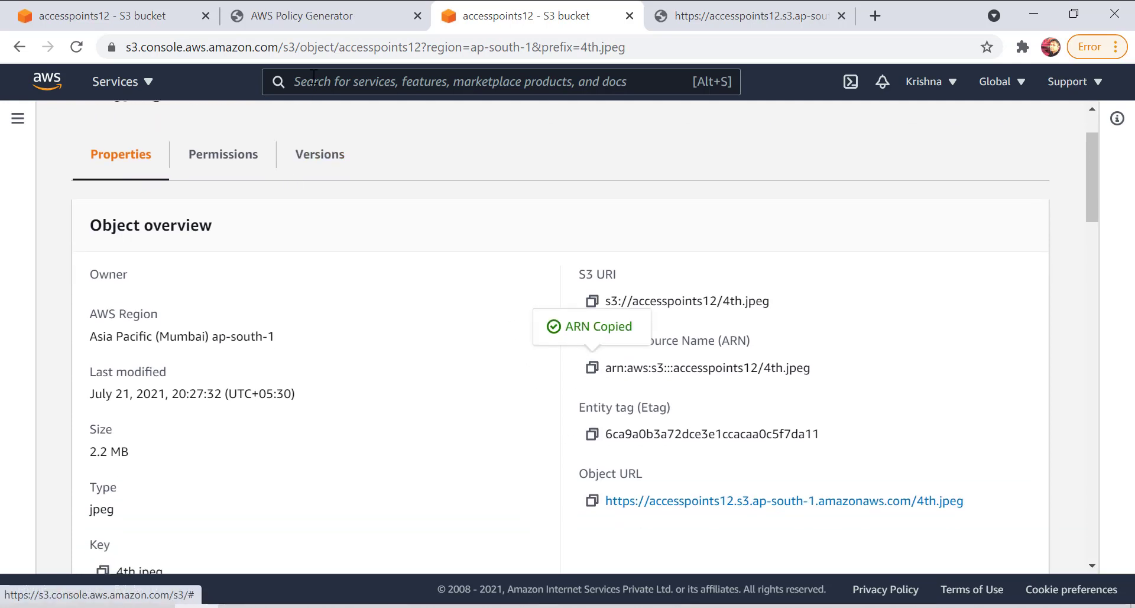
Paste the copied 4th.jpeg ARN as the resource in the AWS Policy Generator and add the statement.
left_click(327, 12)
key("ctrl+v")
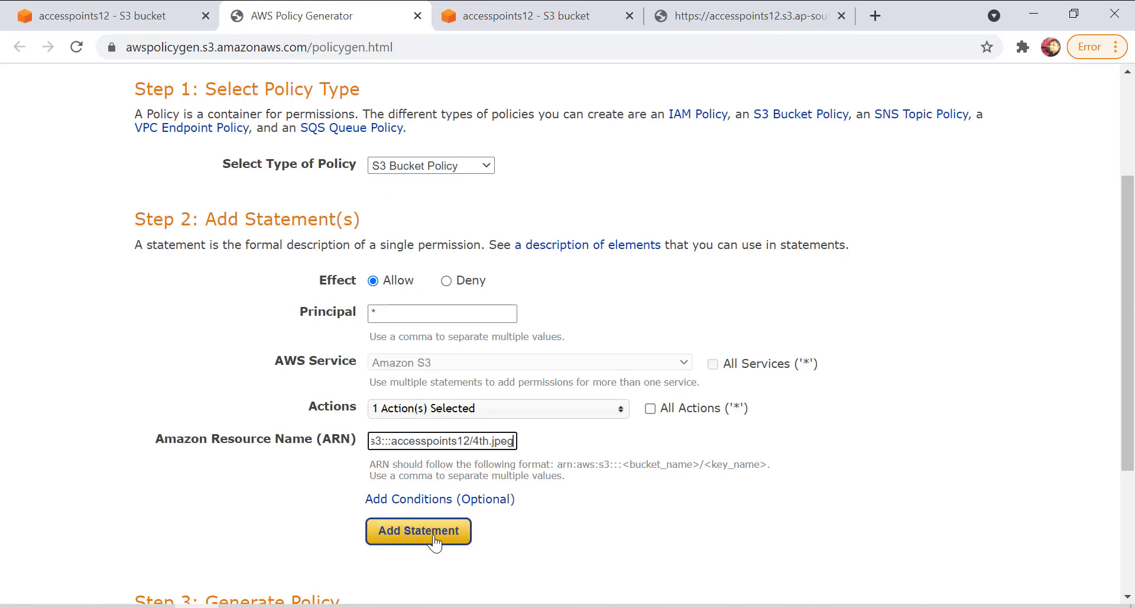
left_click(435, 539)
Generate the policy, copy its full JSON text, and return to the accesspoints12 bucket policy editor.
scroll(435, 541, "down", 6)
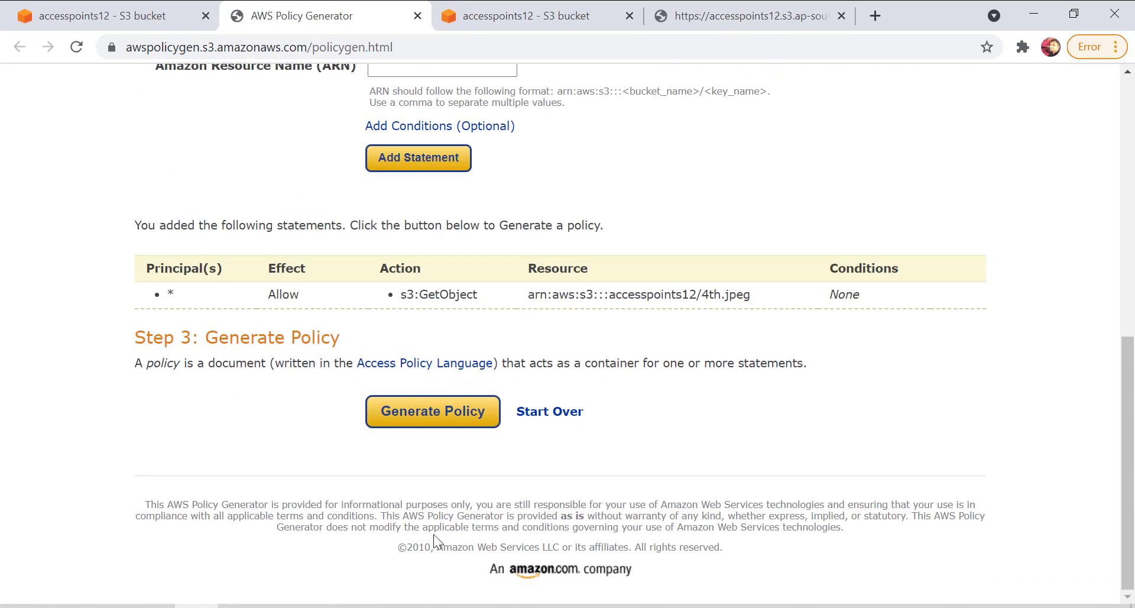
left_click(454, 426)
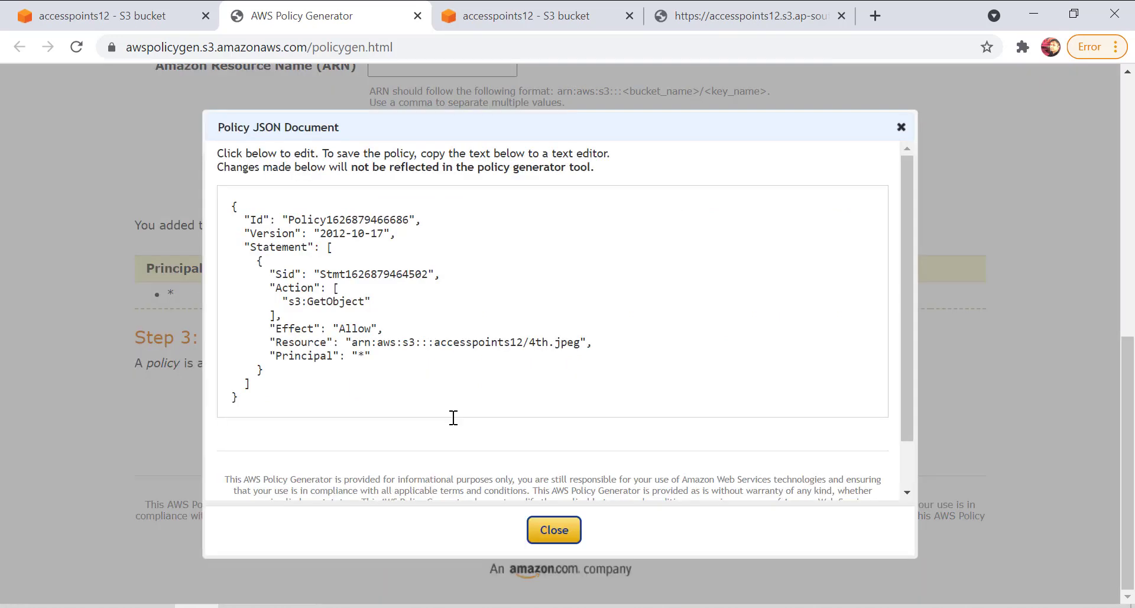
left_click_drag(240, 399, 230, 208)
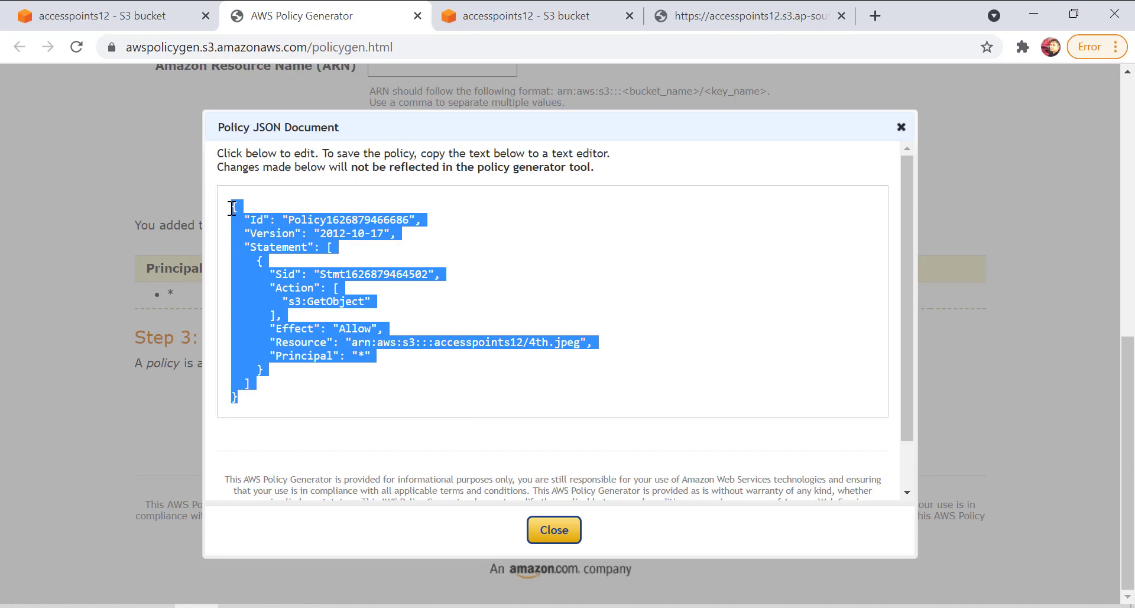
left_click(545, 517)
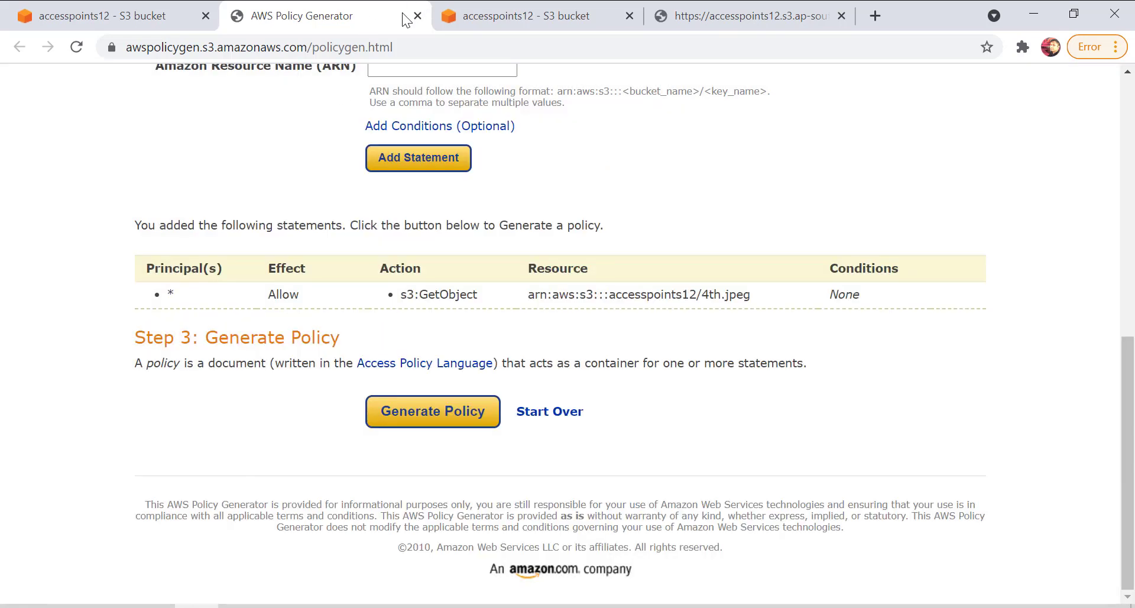
left_click(417, 16)
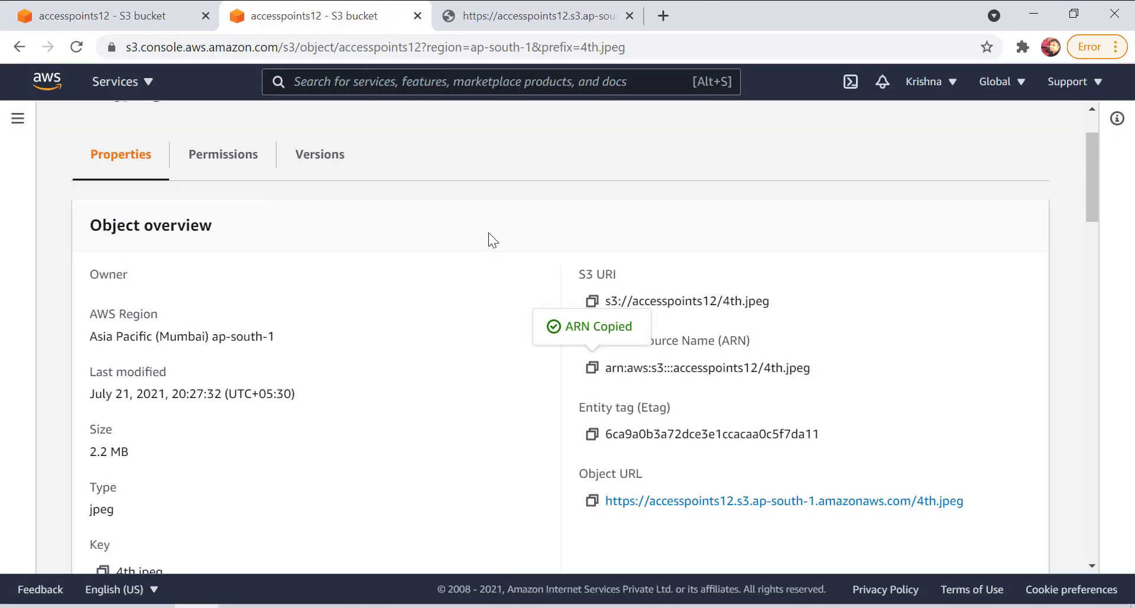
left_click(168, 17)
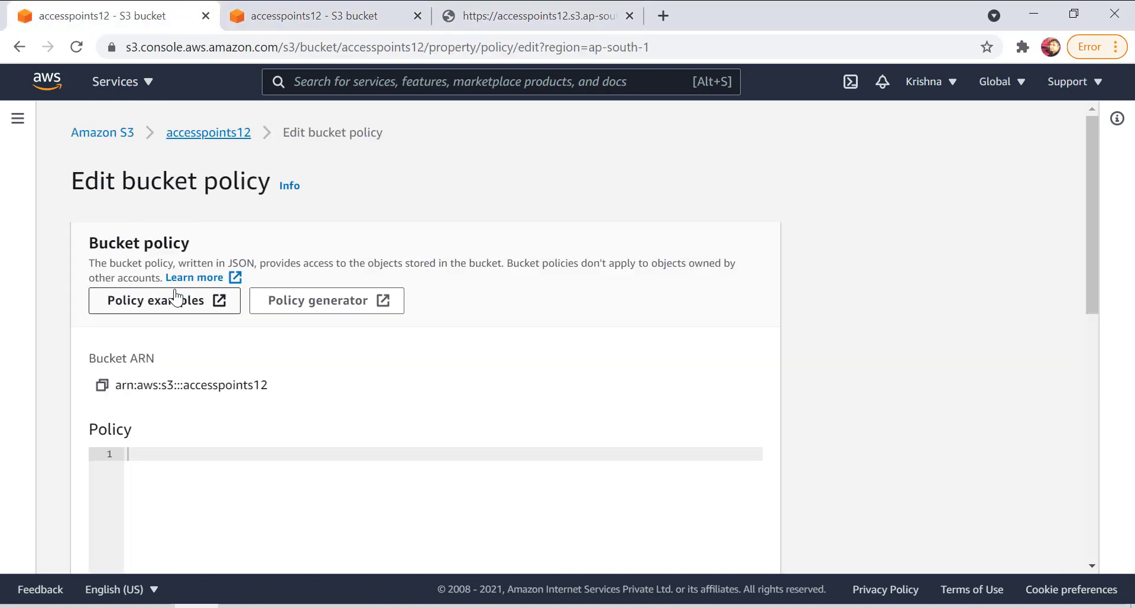
Paste the generated policy allowing s3:GetObject on 4th.jpeg into the accesspoints12 bucket policy, check its elements and save the changes.
scroll(219, 425, "down", 2)
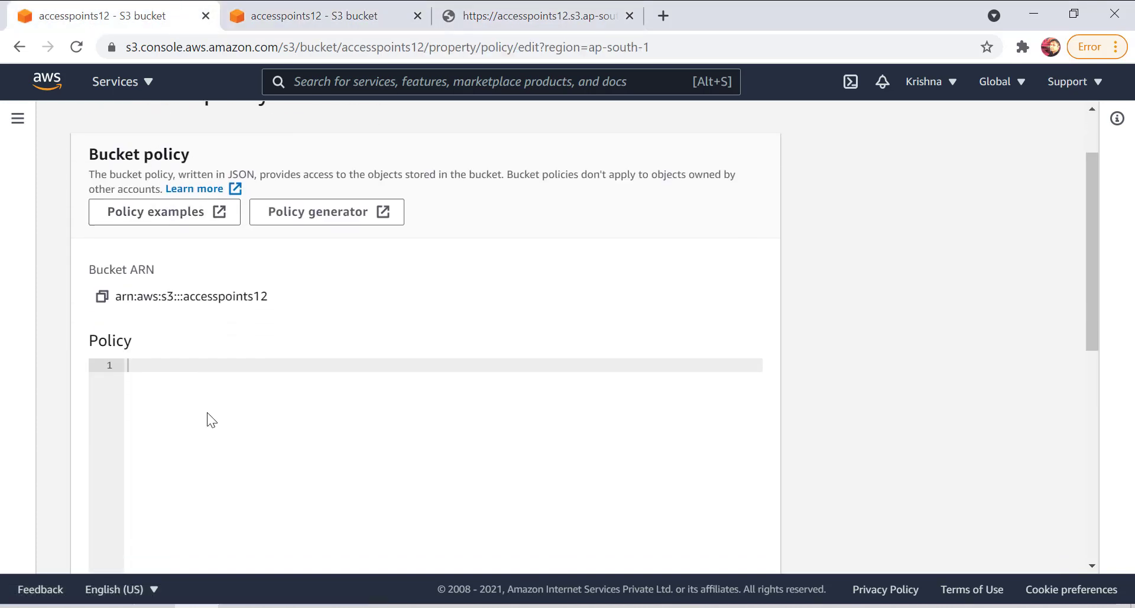
left_click(204, 369)
key("ctrl+v")
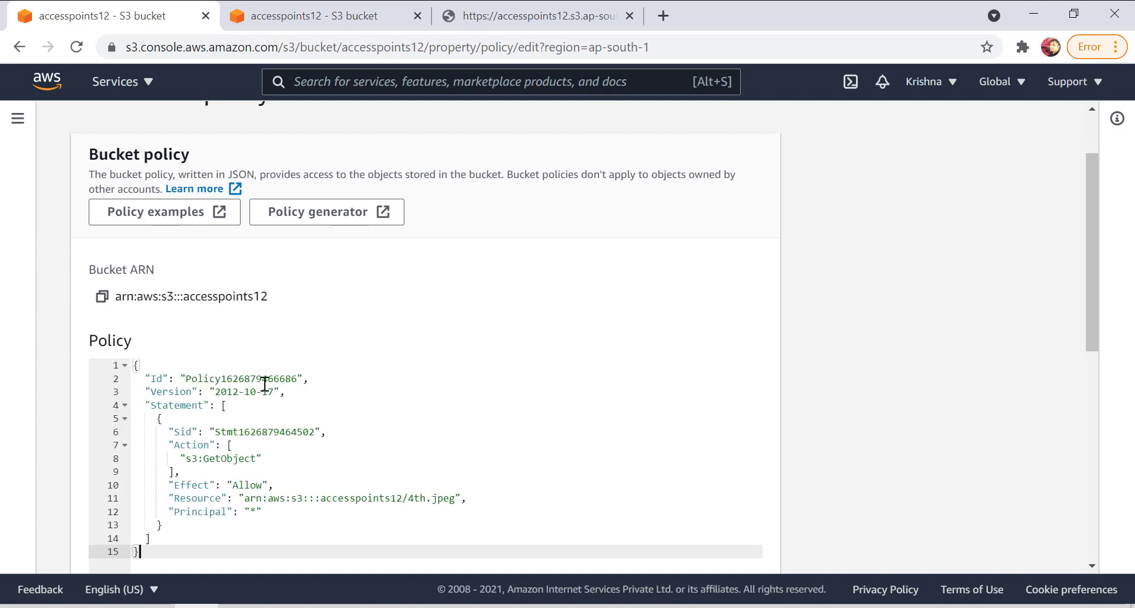
double_click(202, 379)
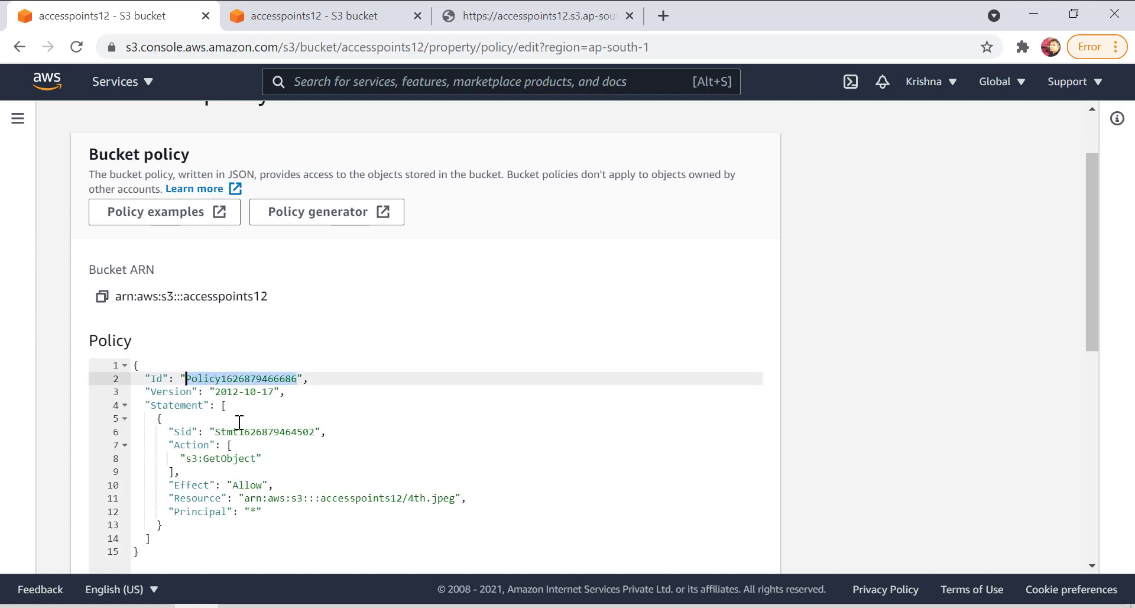
double_click(249, 431)
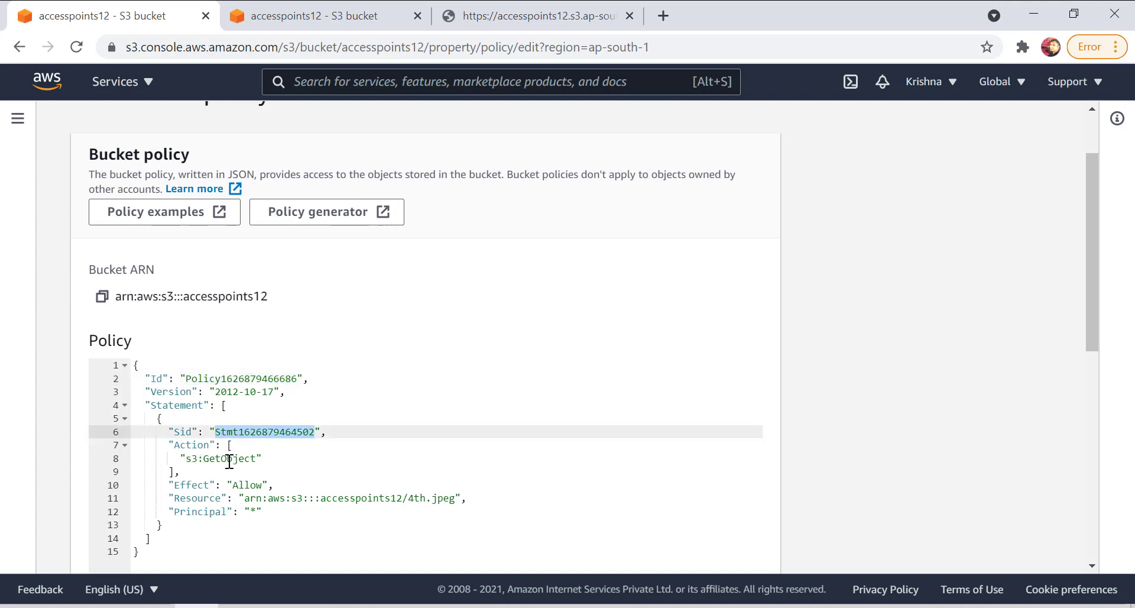
double_click(252, 485)
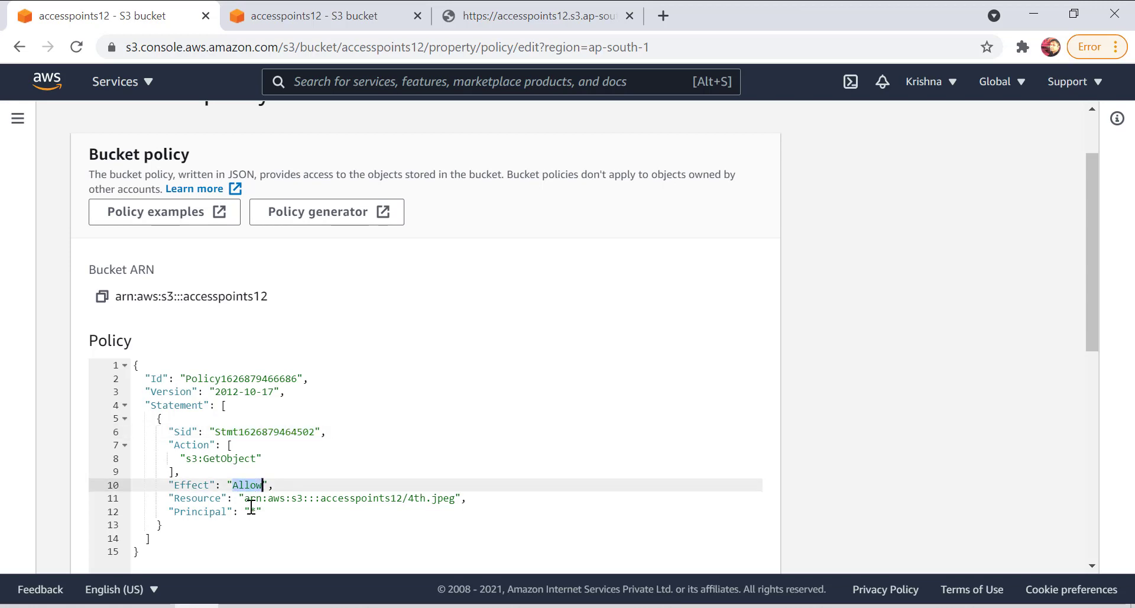
double_click(252, 510)
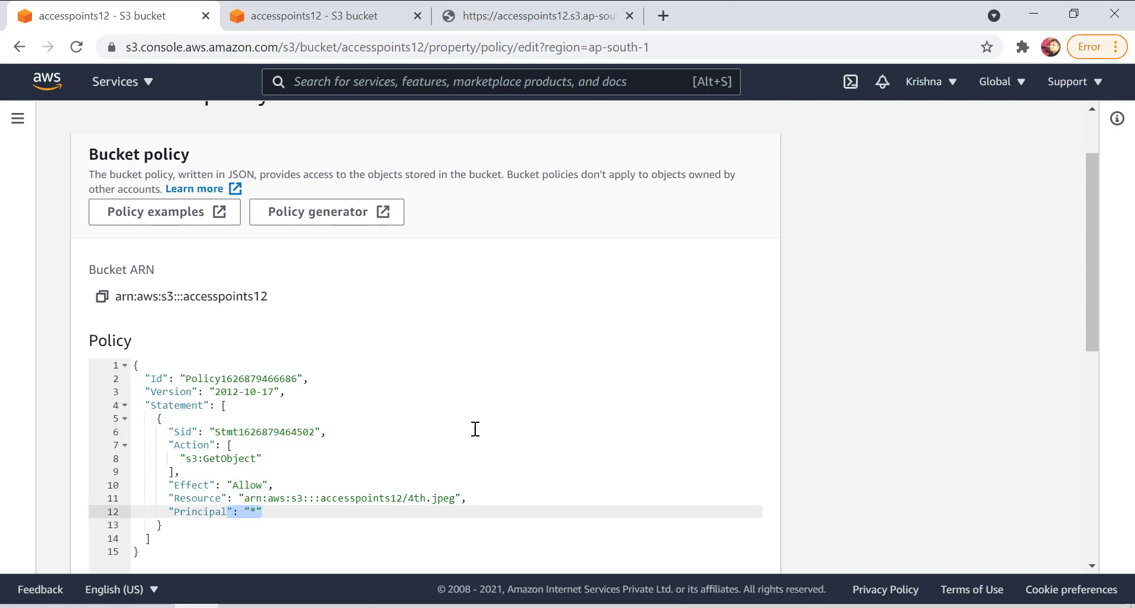
scroll(470, 430, "down", 8)
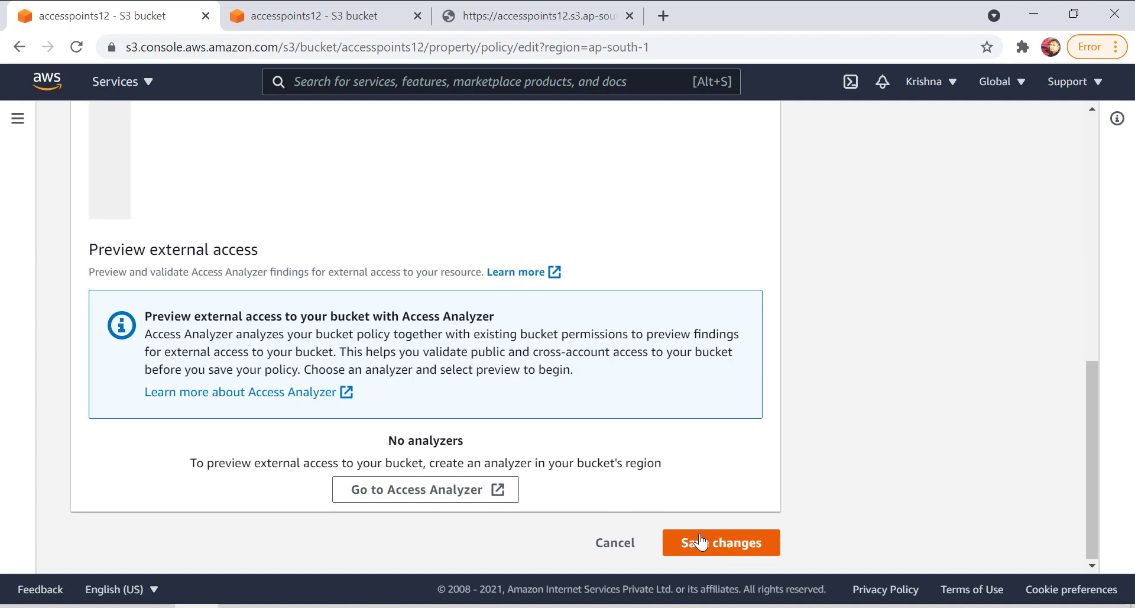
left_click(700, 542)
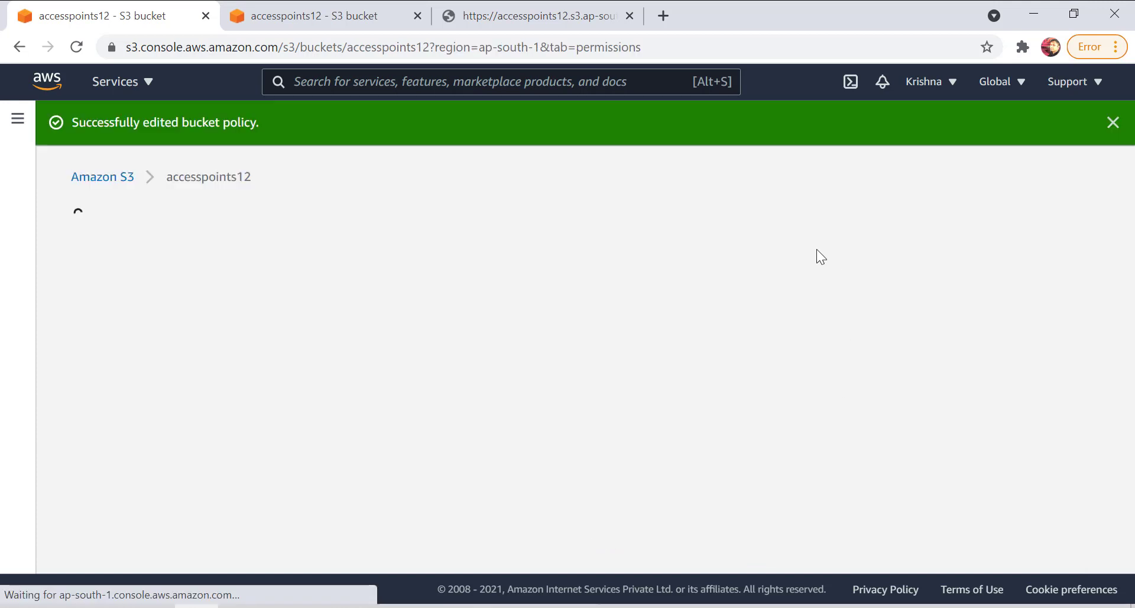
Review the saved bucket permissions, refresh the accesspoints12 object list and open the 4th.jpeg object.
scroll(425, 390, "down", 8)
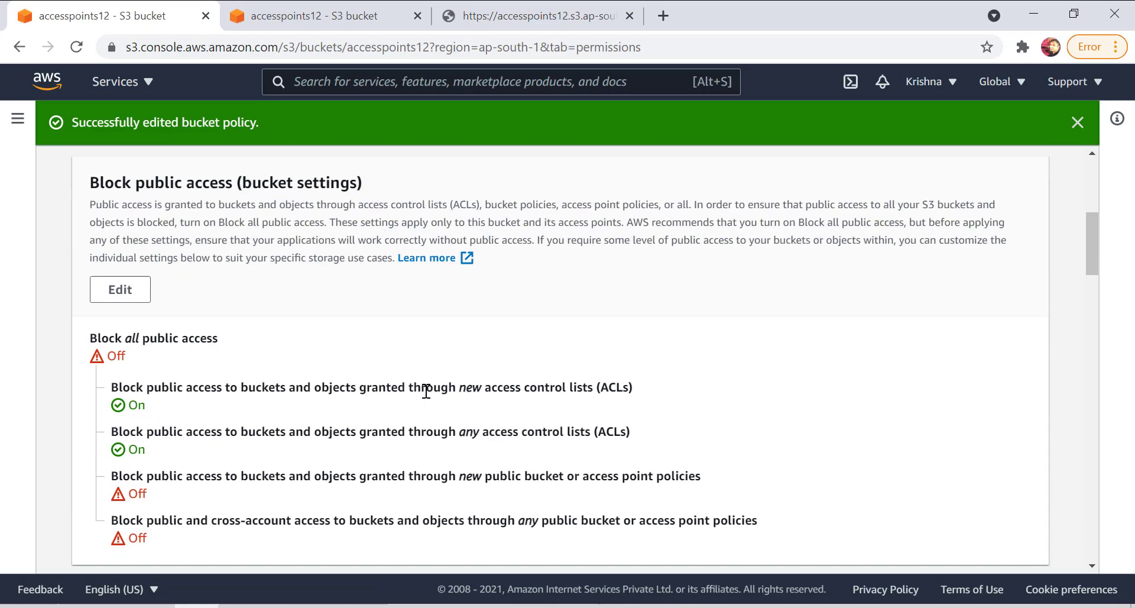
scroll(399, 391, "down", 10)
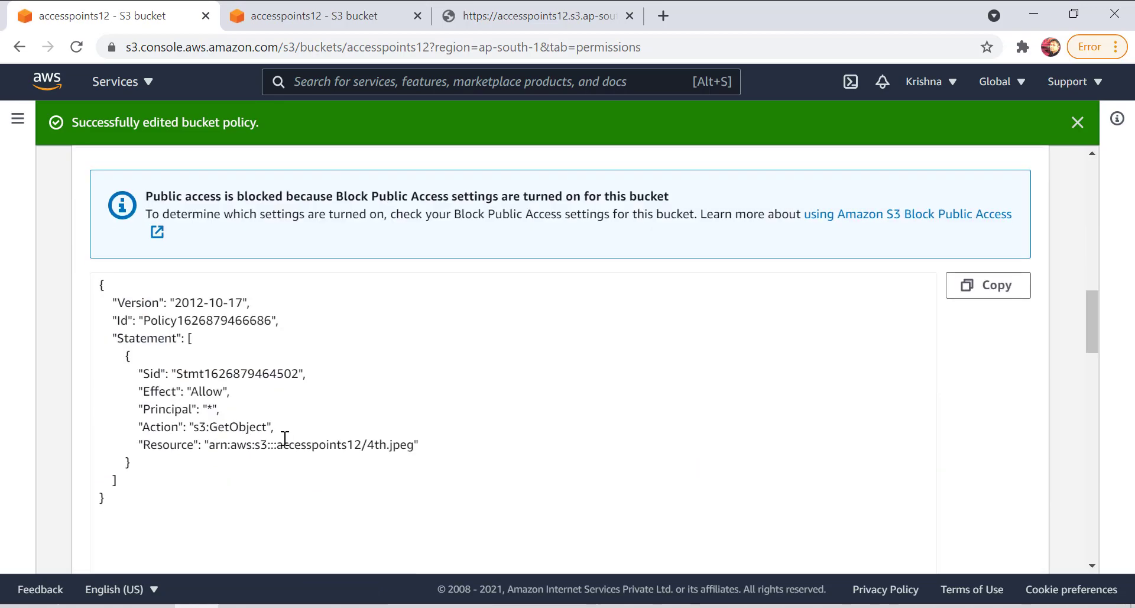
scroll(193, 403, "up", 5)
scroll(114, 201, "up", 5)
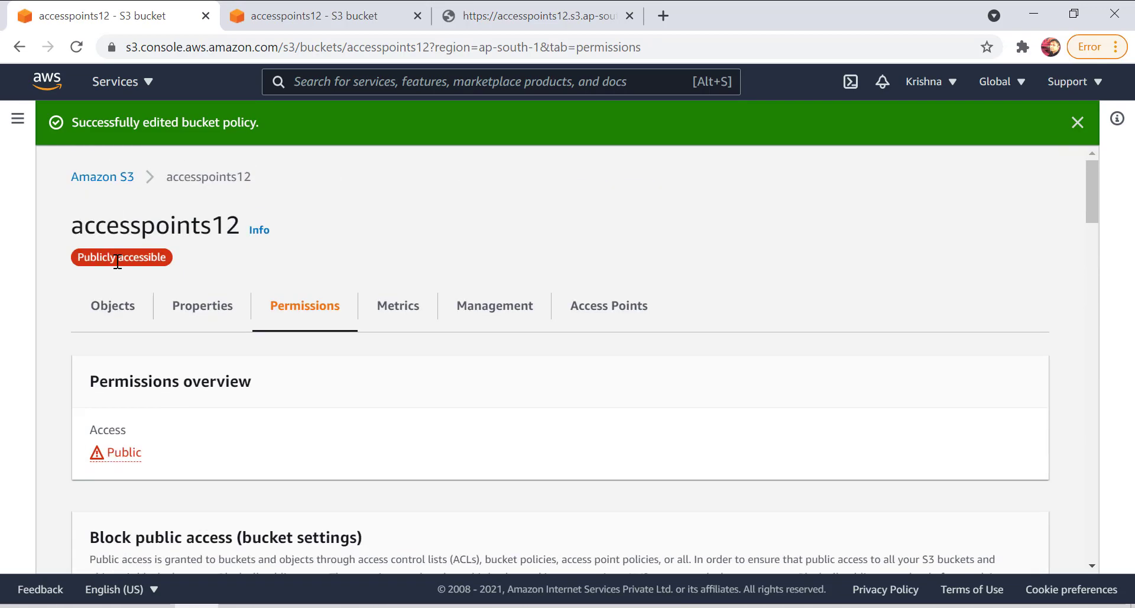
left_click(112, 305)
scroll(229, 386, "down", 2)
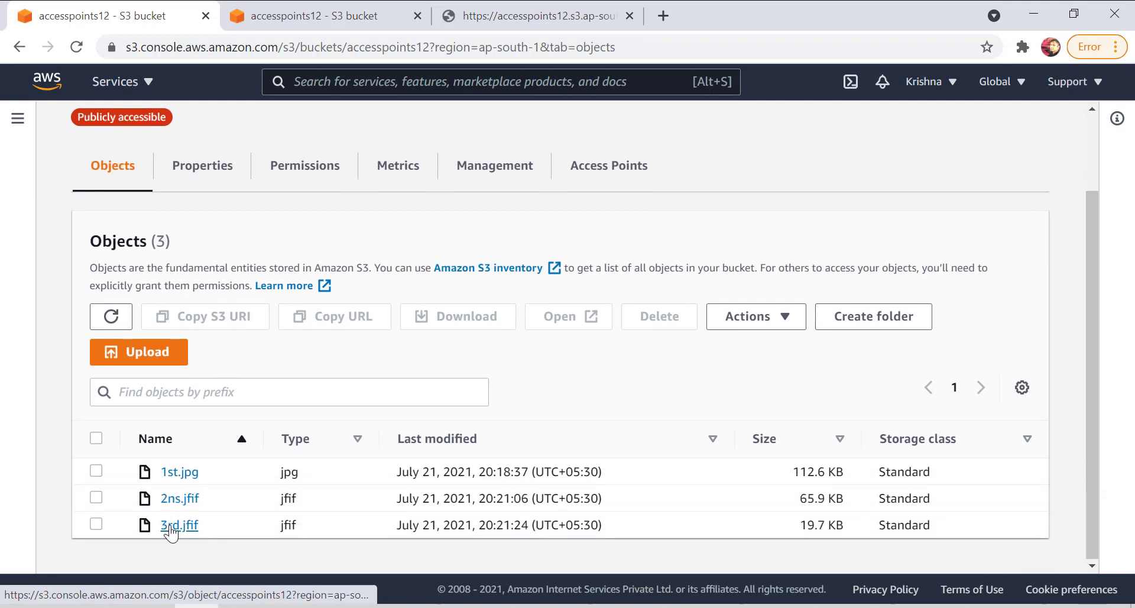
scroll(198, 445, "up", 2)
scroll(198, 445, "down", 2)
scroll(201, 383, "up", 2)
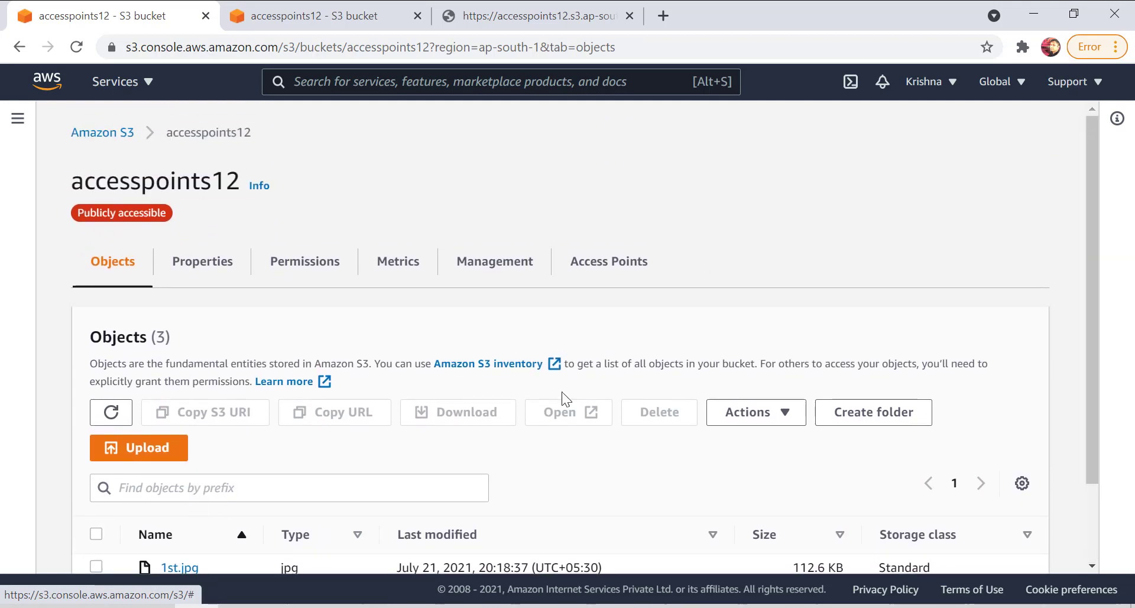
left_click(111, 413)
scroll(187, 450, "down", 2)
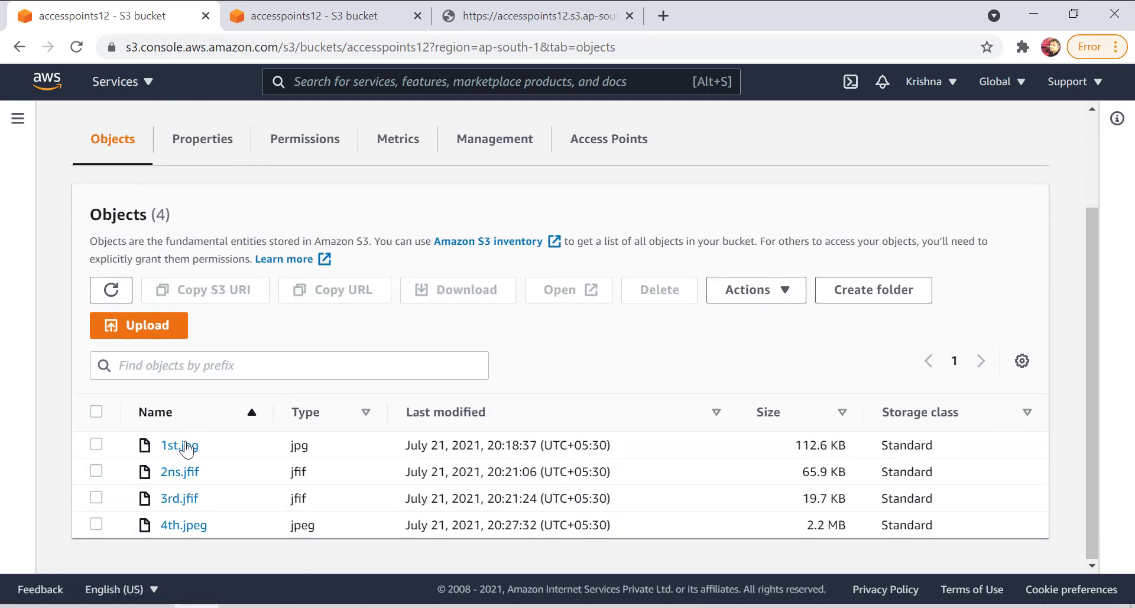
left_click(196, 529)
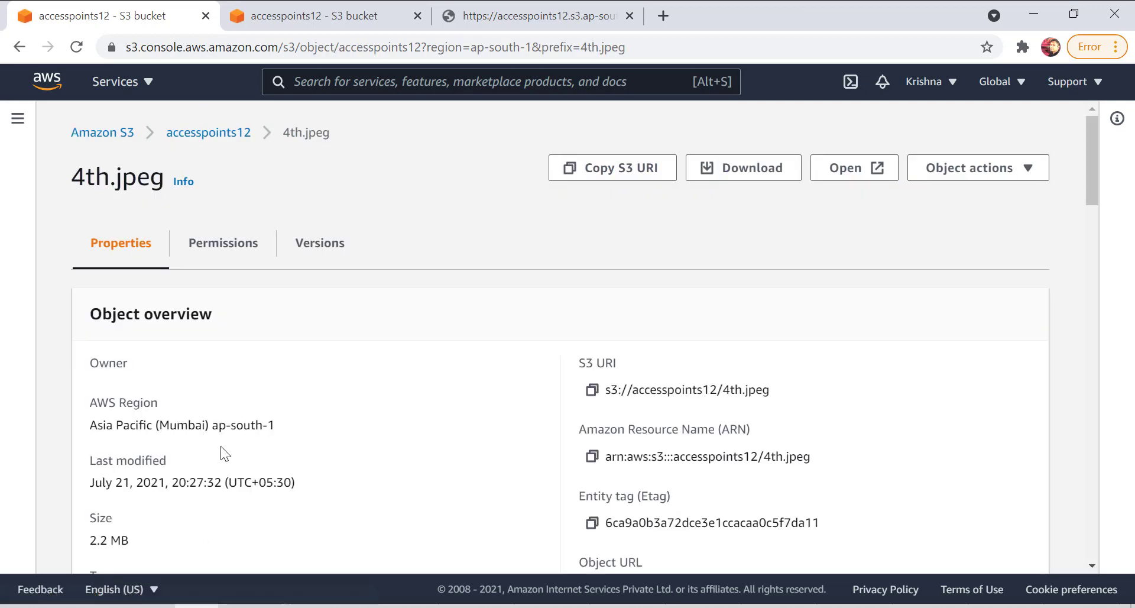
Copy the object URL of 4th.jpeg and load it in a new browser tab.
scroll(261, 381, "down", 5)
scroll(624, 457, "up", 5)
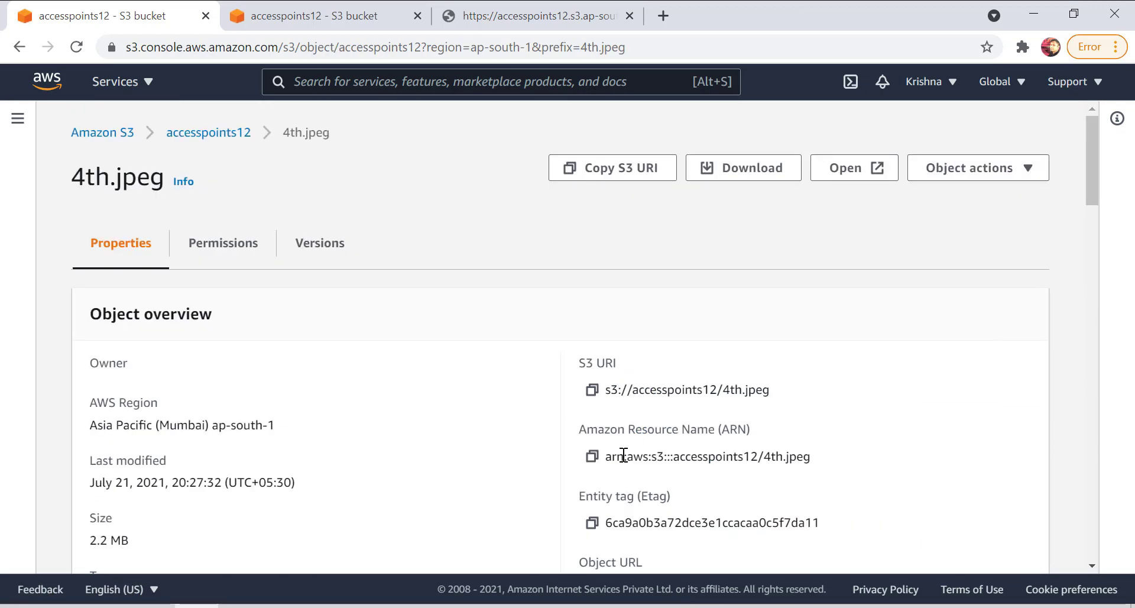
scroll(601, 471, "down", 3)
left_click(592, 411)
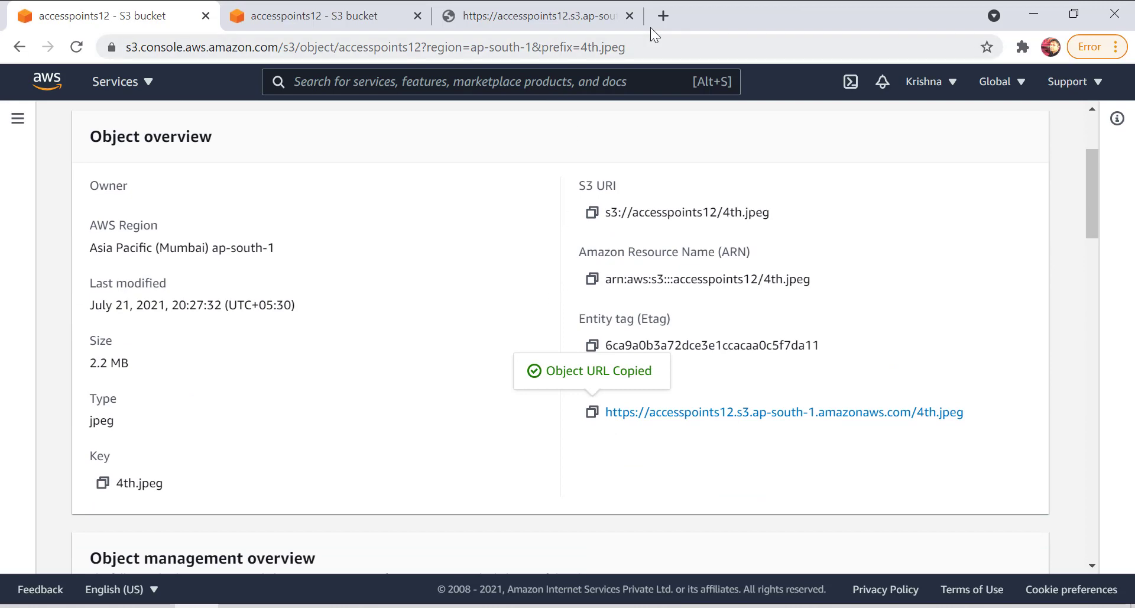
left_click(663, 17)
key("ctrl+v")
key("Return")
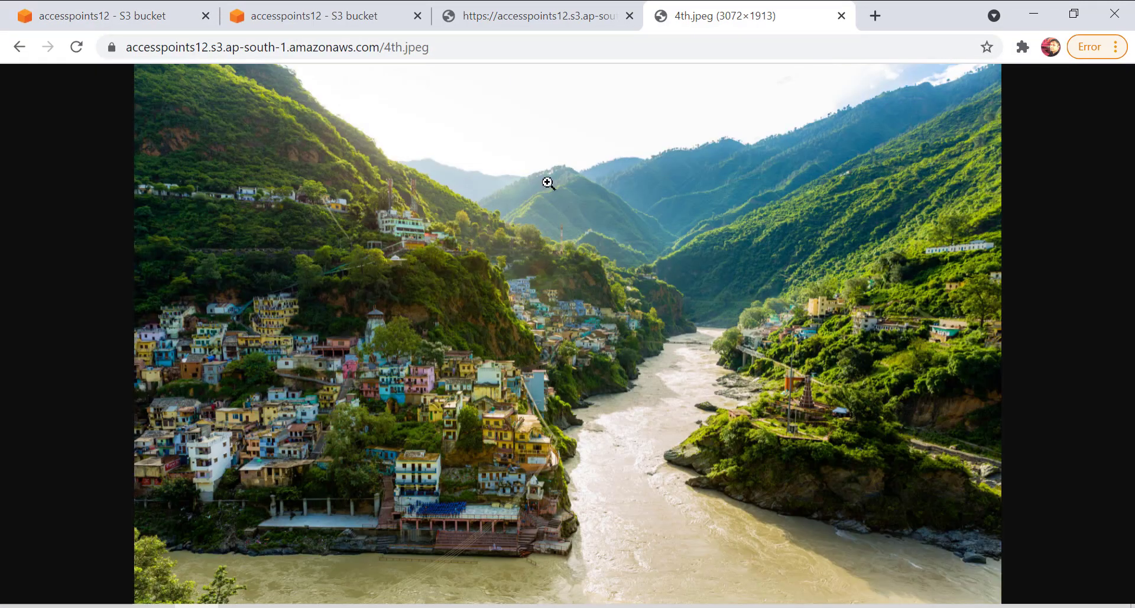
Upload the image 5th.jpg from the demo images folder to the accesspoints12 bucket and close the upload status.
left_click(357, 24)
scroll(178, 158, "up", 2)
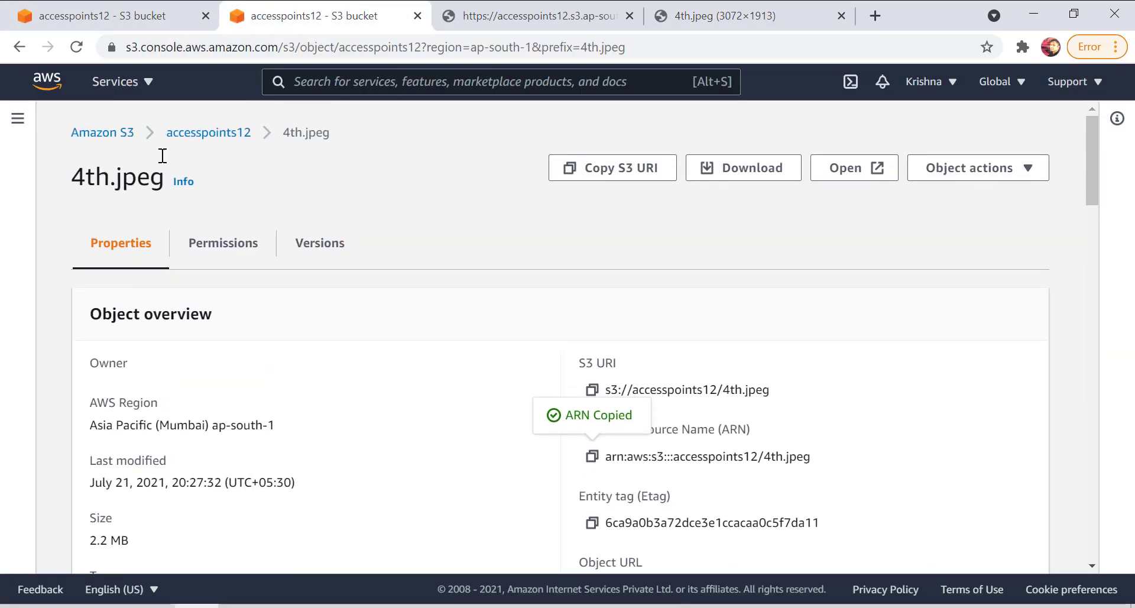
left_click(192, 133)
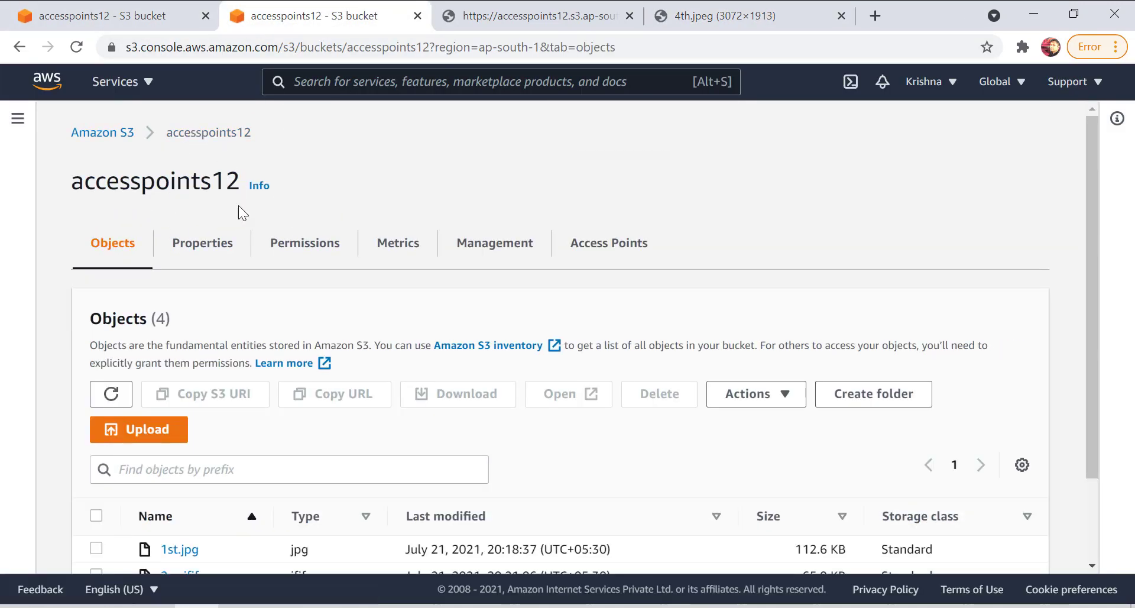
left_click(158, 435)
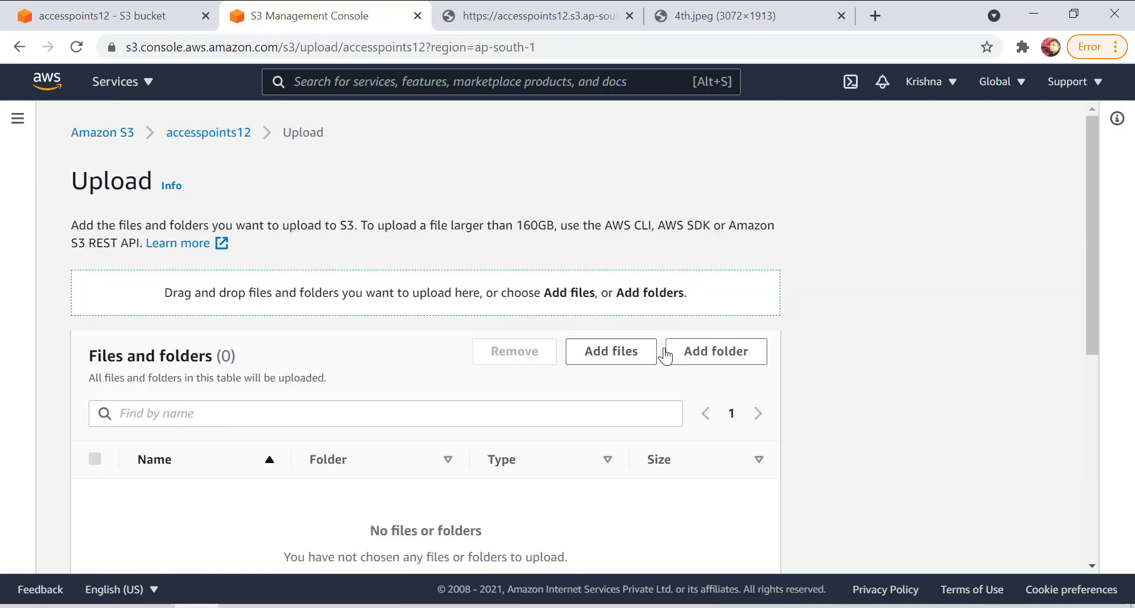
left_click(648, 349)
left_click(279, 374)
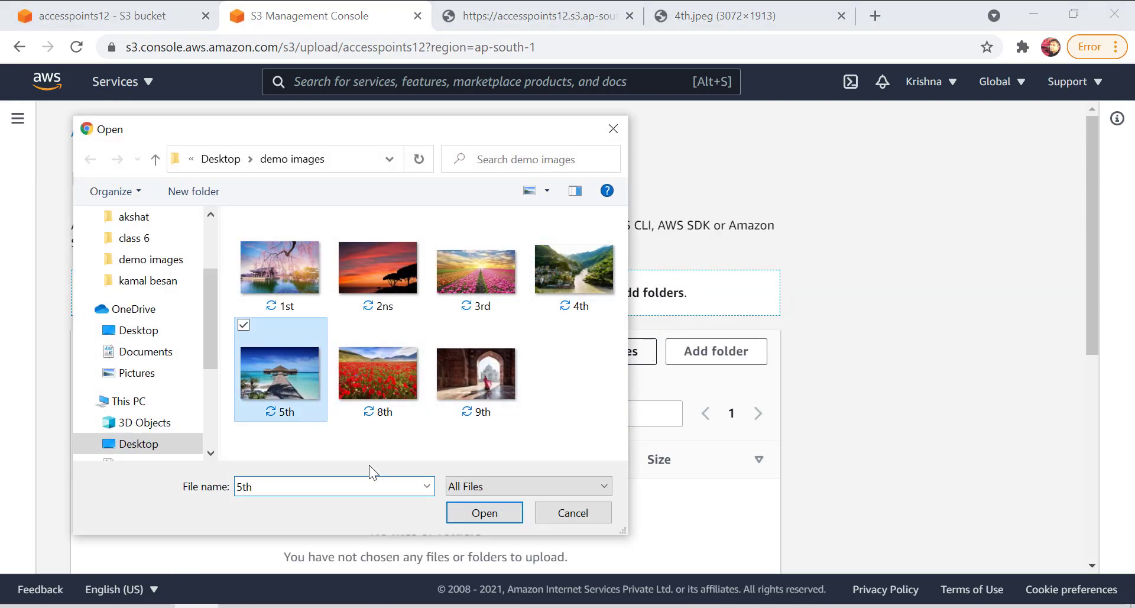
left_click(484, 512)
scroll(661, 306, "down", 6)
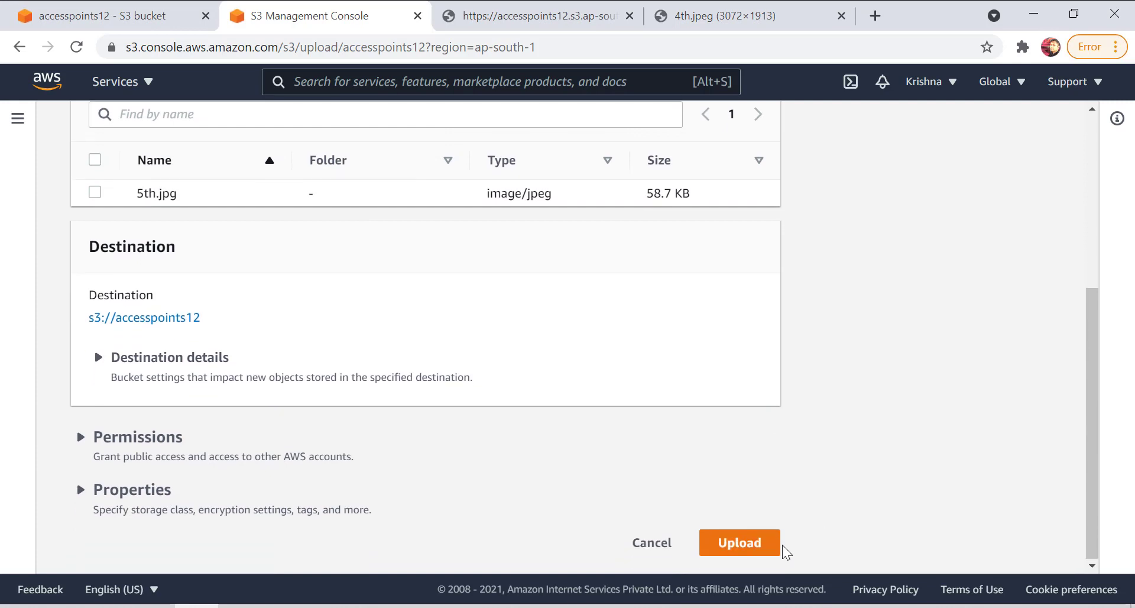
left_click(774, 545)
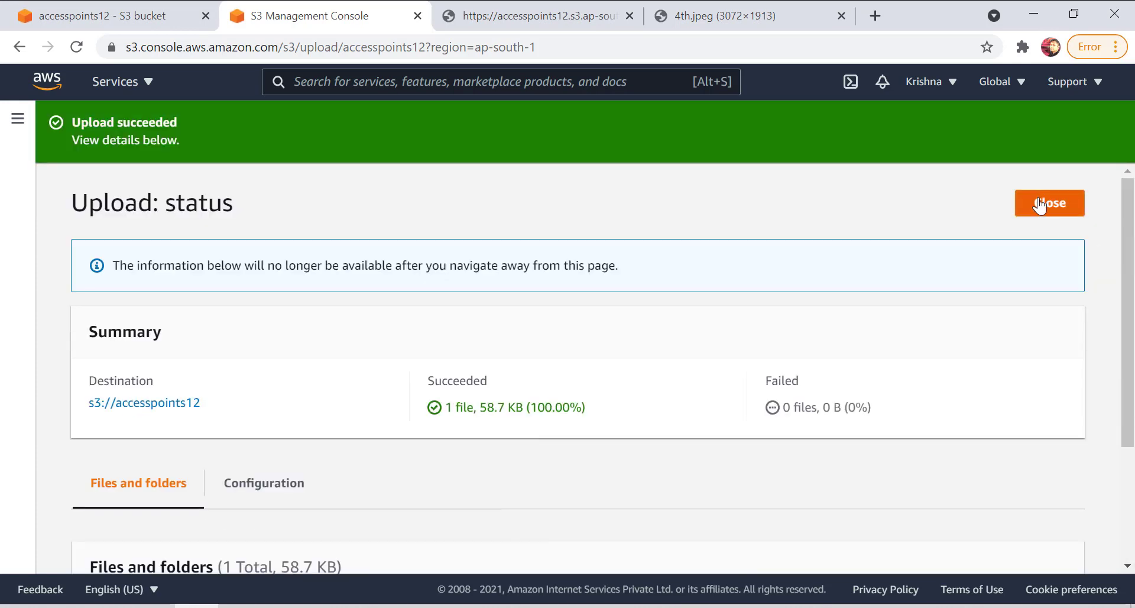
left_click(1047, 203)
Open the access control list of 5th.jpg for editing and examine the Read option for Everyone (public access).
scroll(305, 306, "down", 2)
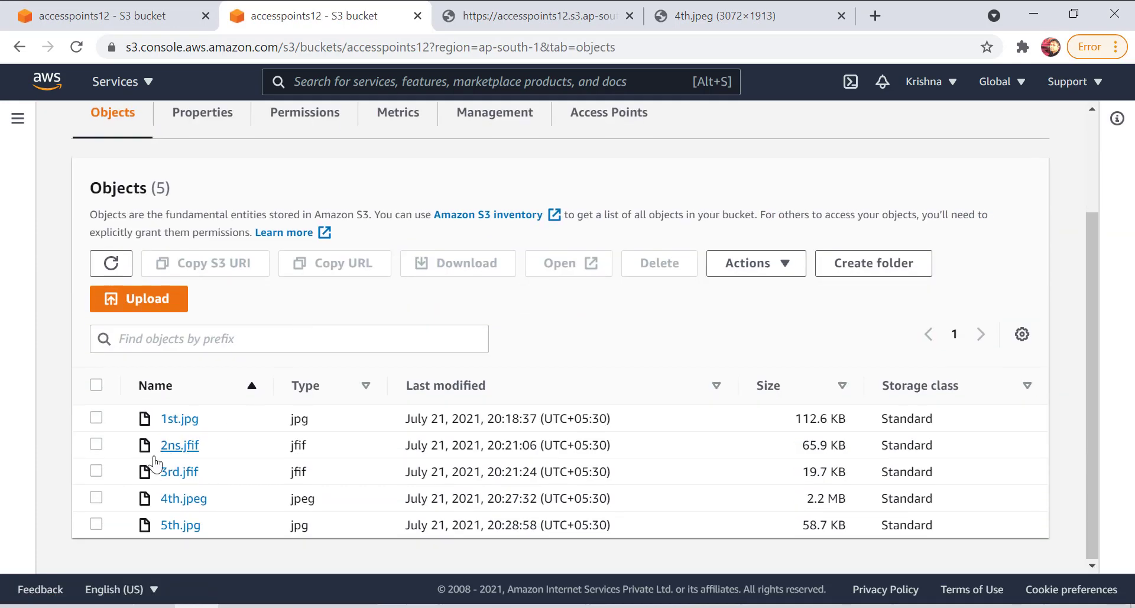
left_click(96, 524)
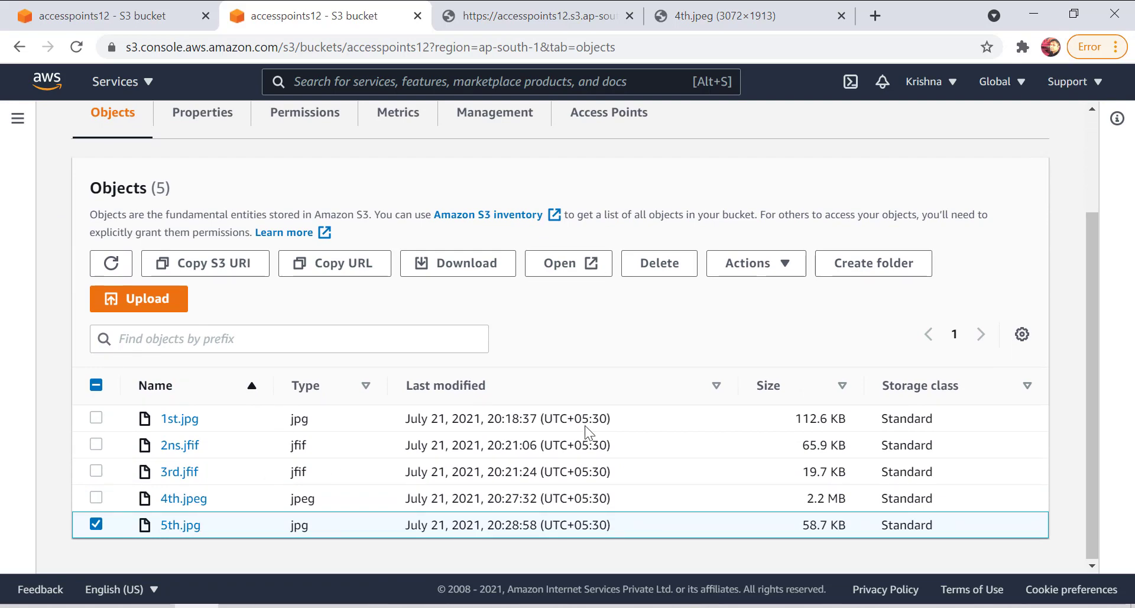
left_click(179, 525)
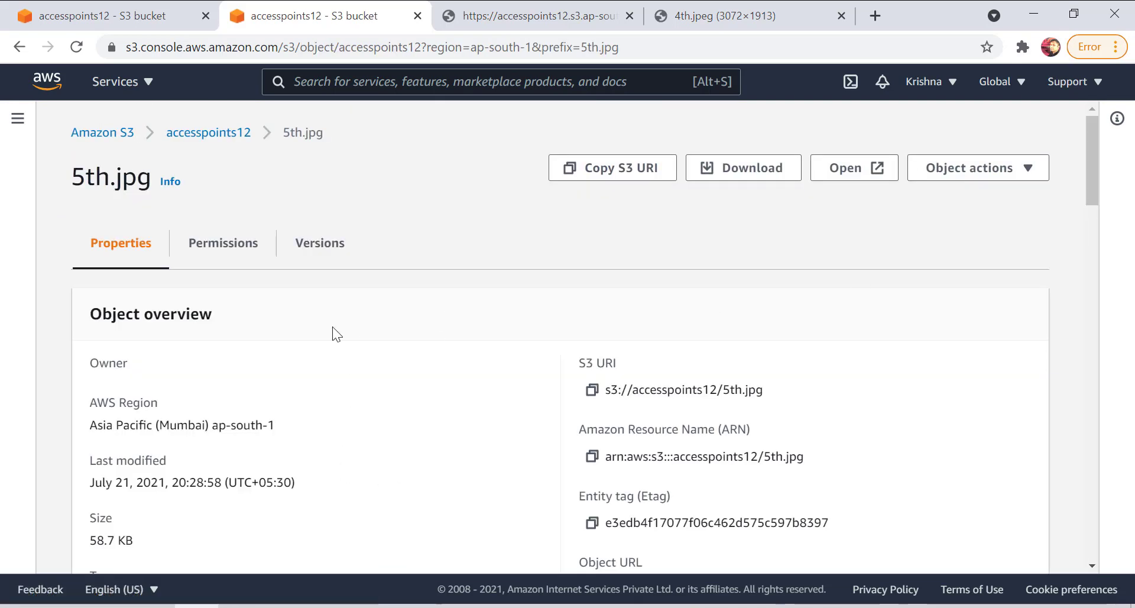
left_click(227, 260)
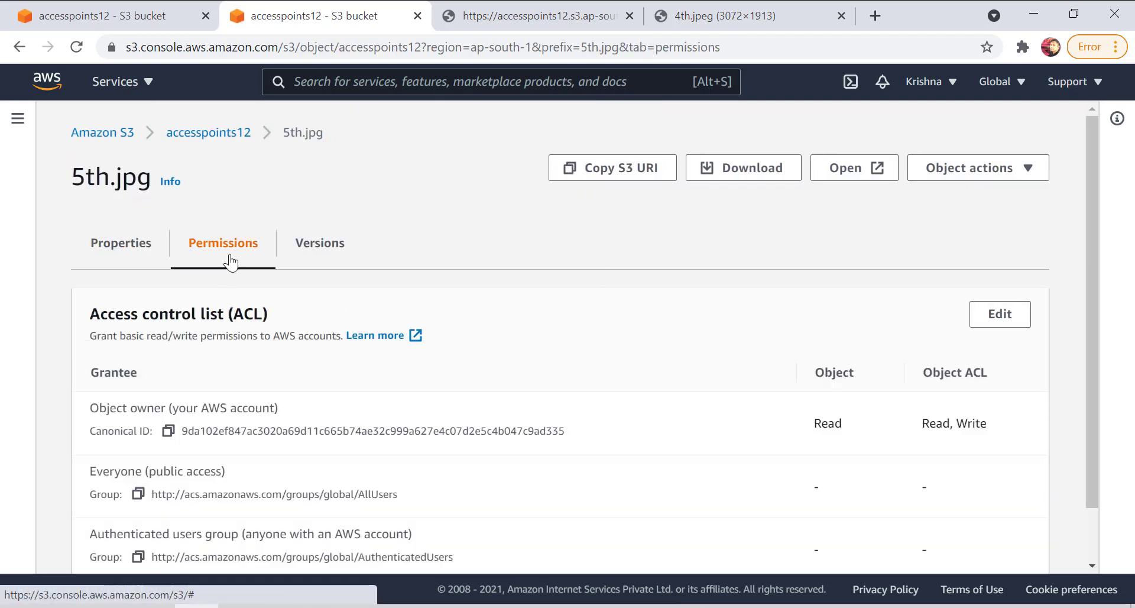
left_click(989, 311)
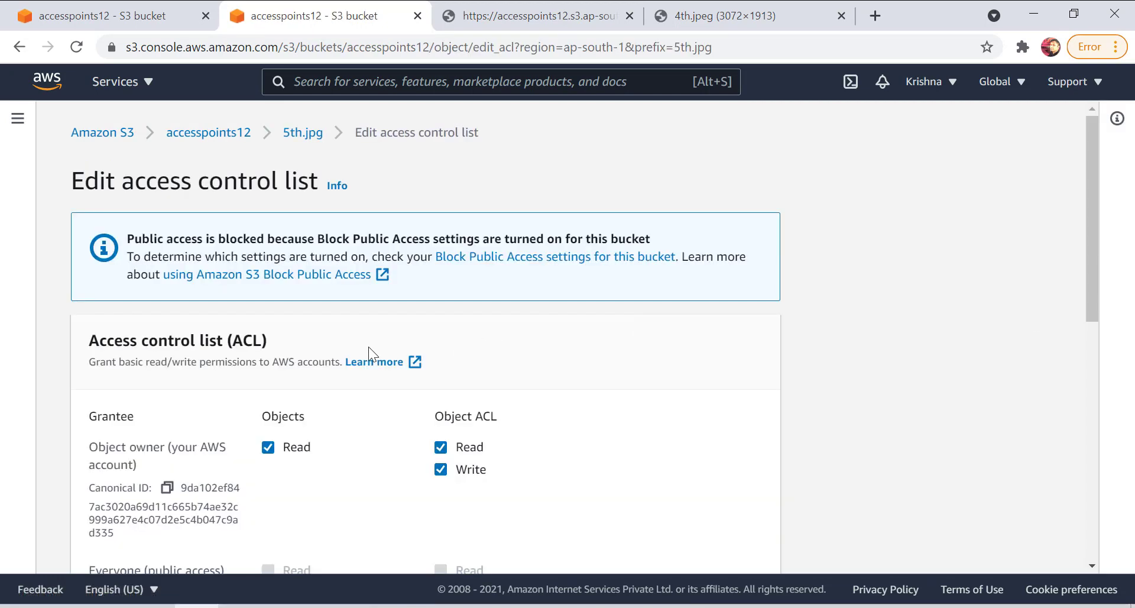
scroll(331, 367, "down", 3)
left_click_drag(319, 397, 266, 398)
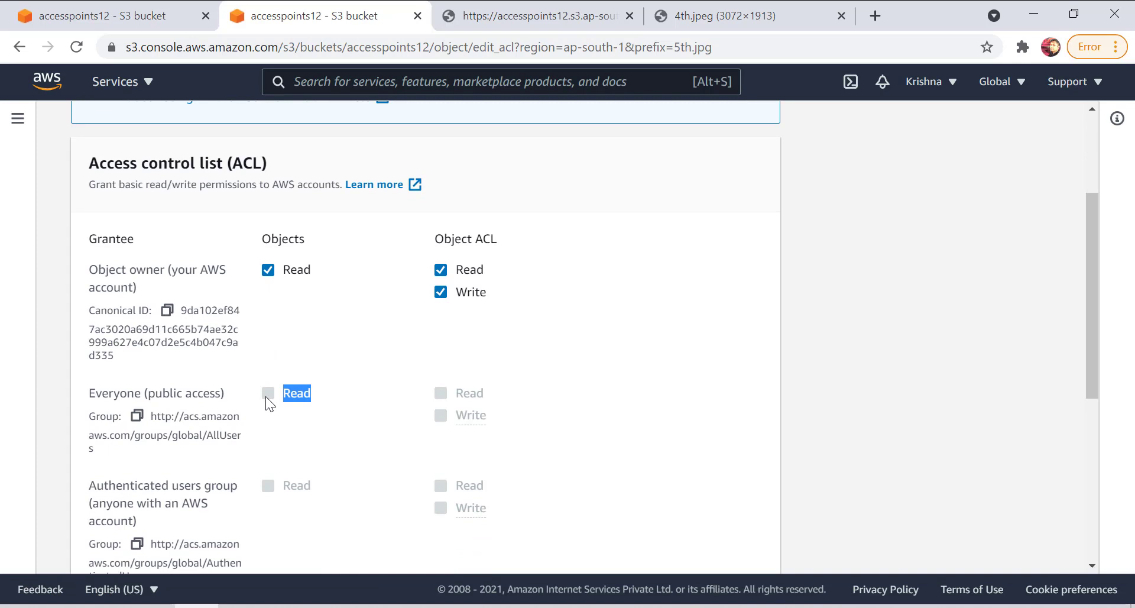
scroll(273, 398, "up", 3)
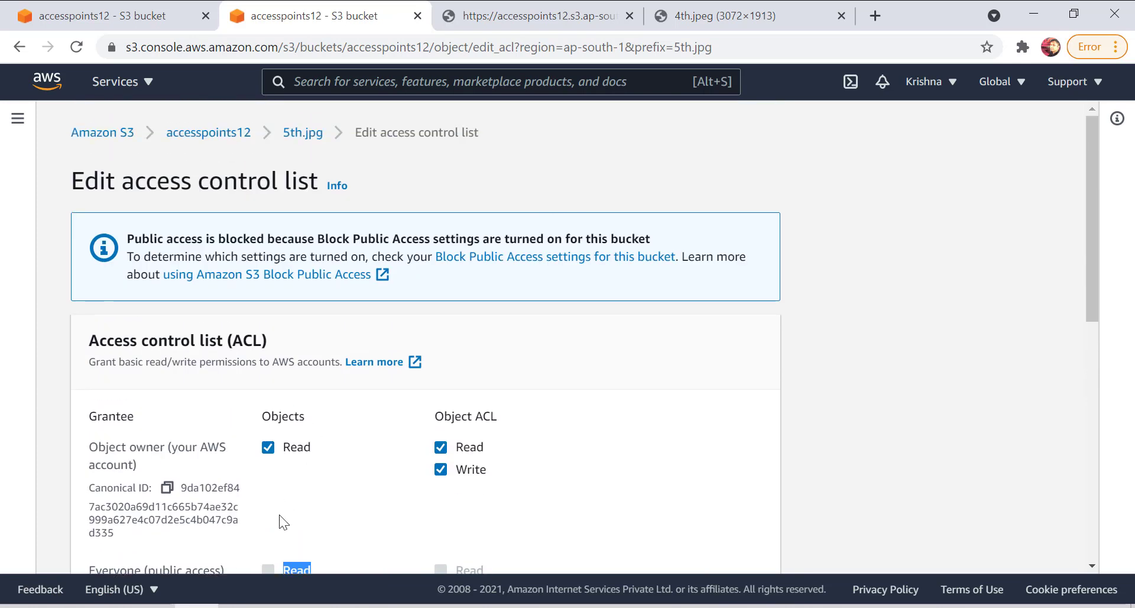
Leave the 5th.jpg access control list and open the permissions of the accesspoints12 bucket.
left_click(208, 135)
scroll(498, 353, "down", 2)
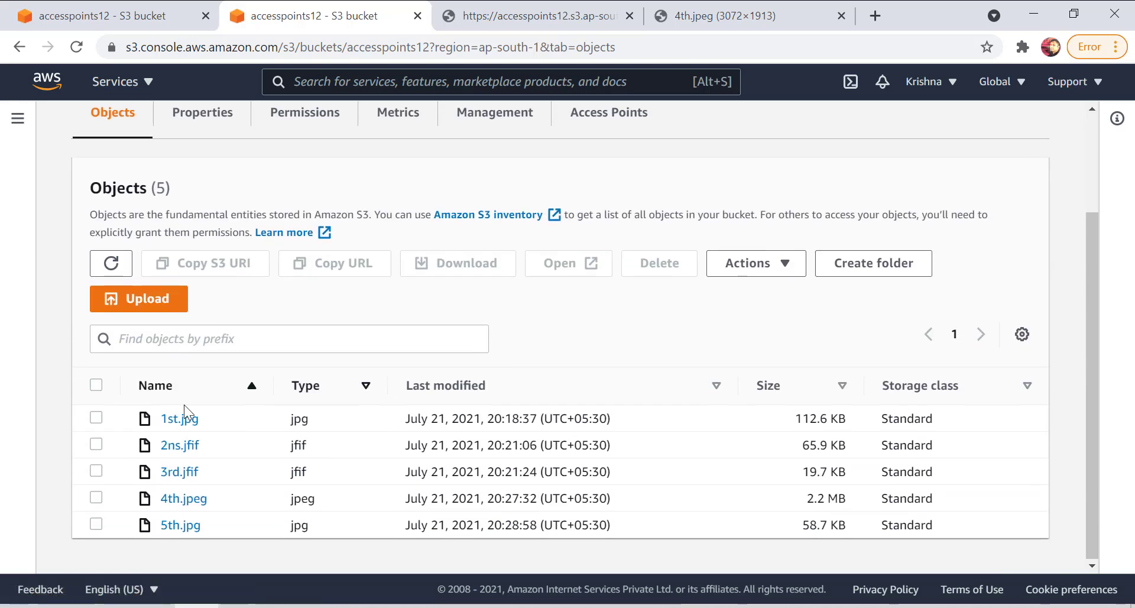
left_click(307, 118)
Compare public access by viewing the 3rd.jfif URL and reloading the 4th.jpeg URL, and return to the accesspoints12 bucket permissions.
left_click(485, 16)
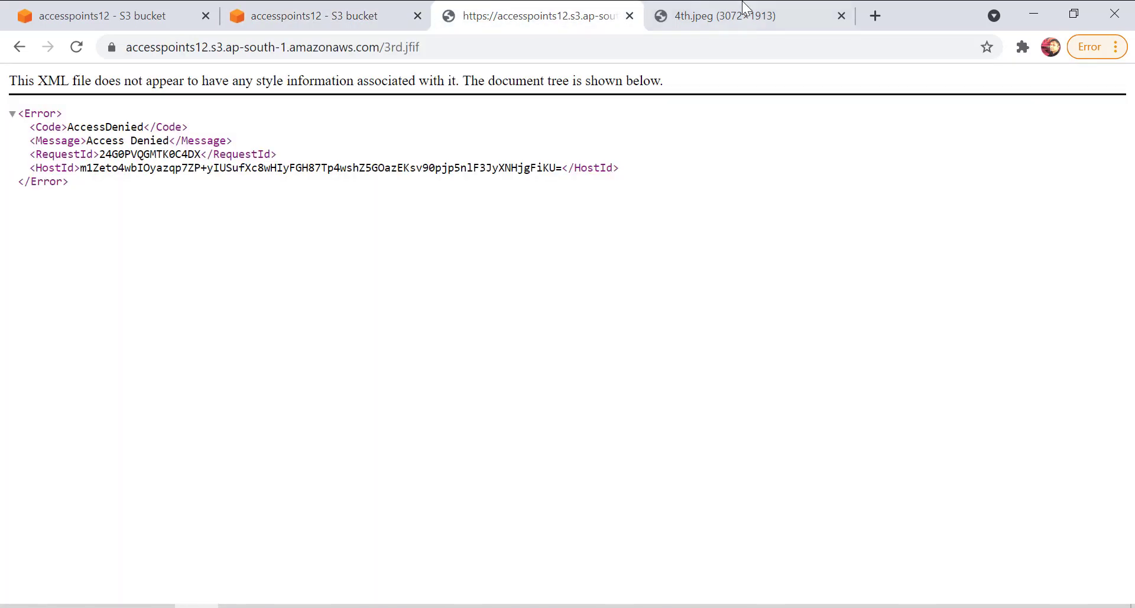
left_click(710, 16)
left_click(662, 69)
left_click(666, 44)
key("Return")
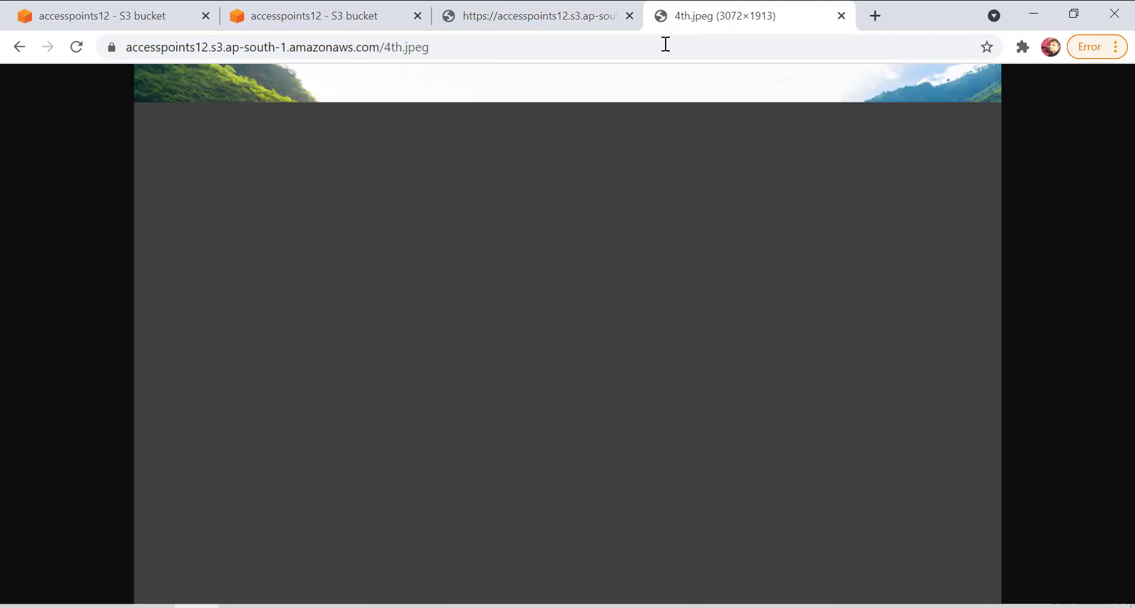
left_click(373, 8)
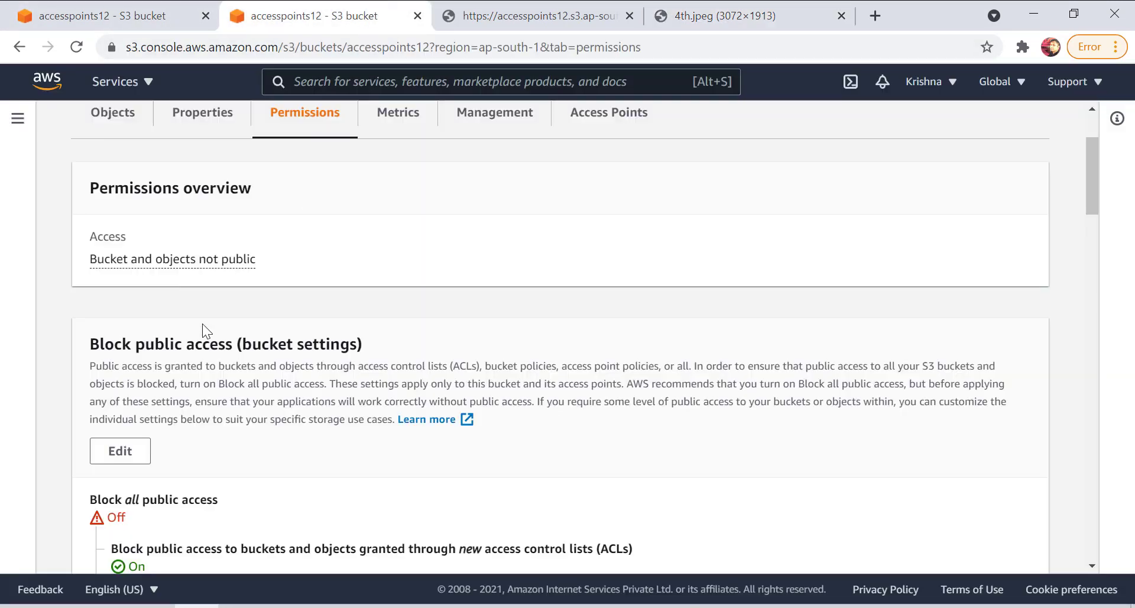
Turn on blocking of public access granted through new public bucket or access point policies for accesspoints12, saving with the confirmation text "confirm".
scroll(129, 404, "down", 3)
left_click(120, 359)
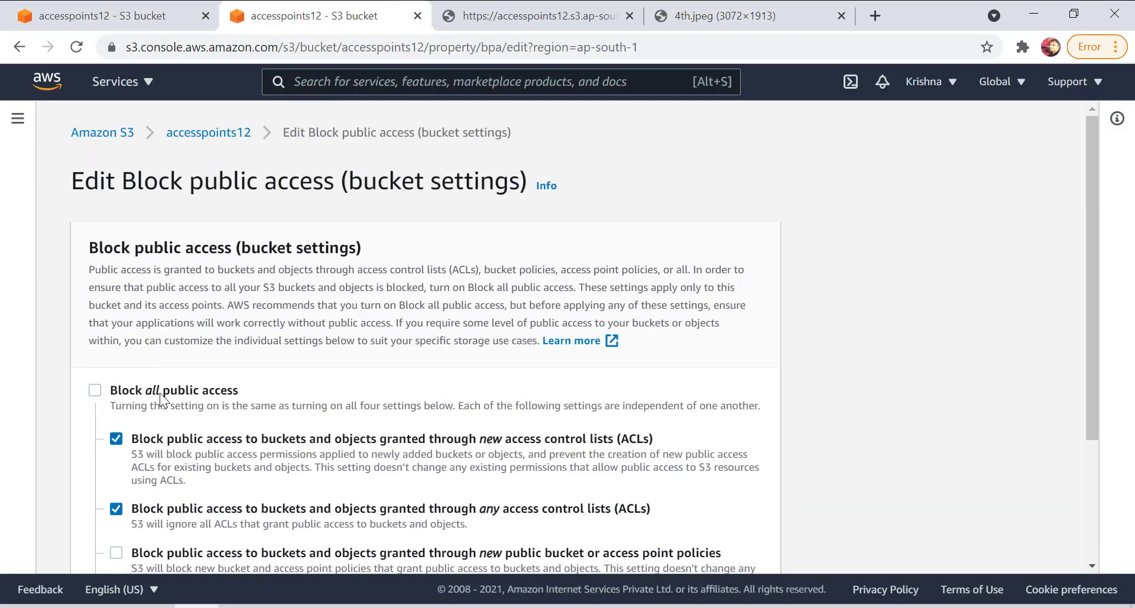
scroll(161, 400, "down", 3)
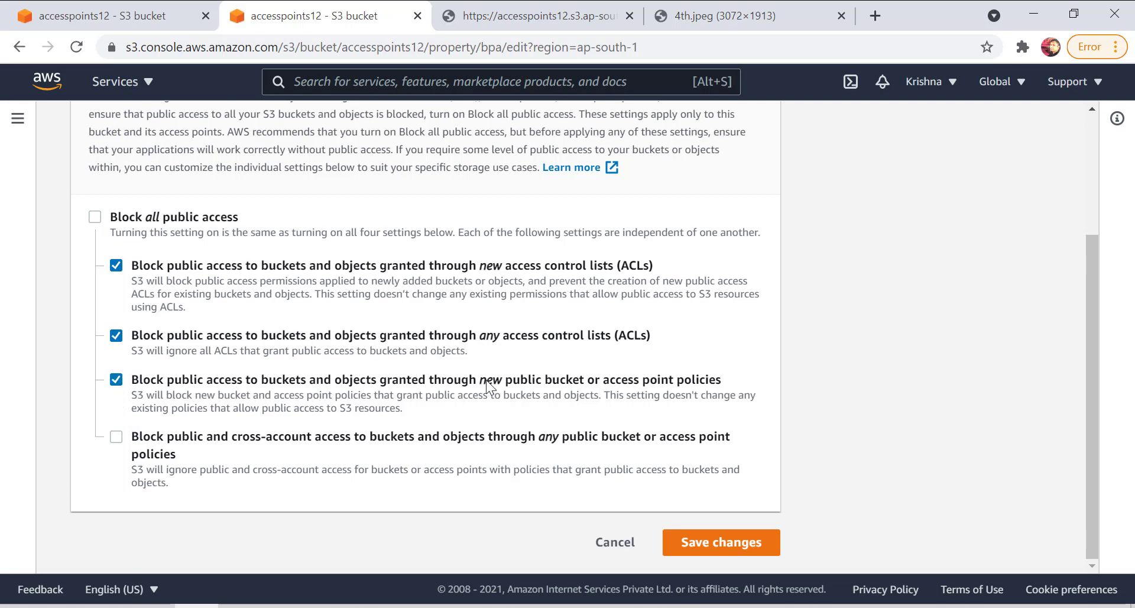
left_click_drag(471, 380, 697, 378)
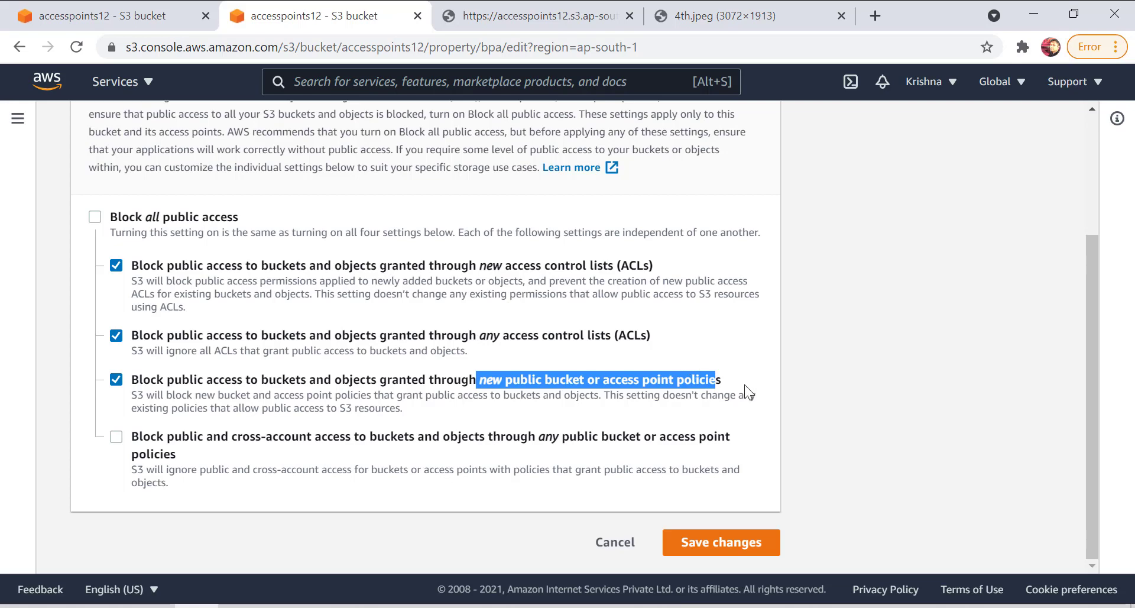
left_click(695, 539)
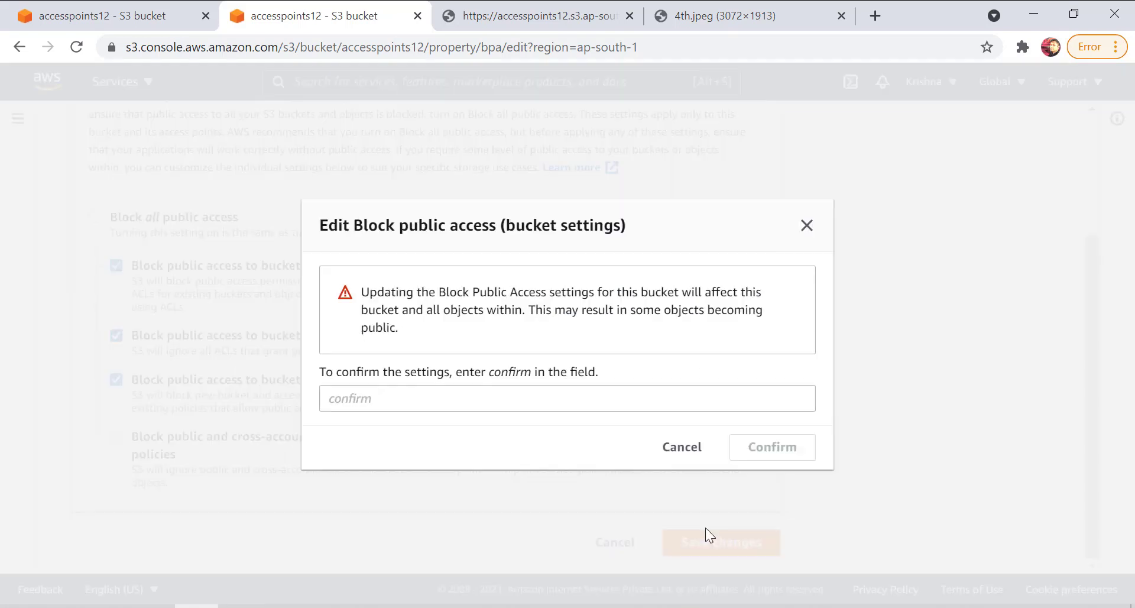
left_click(471, 399)
type("c")
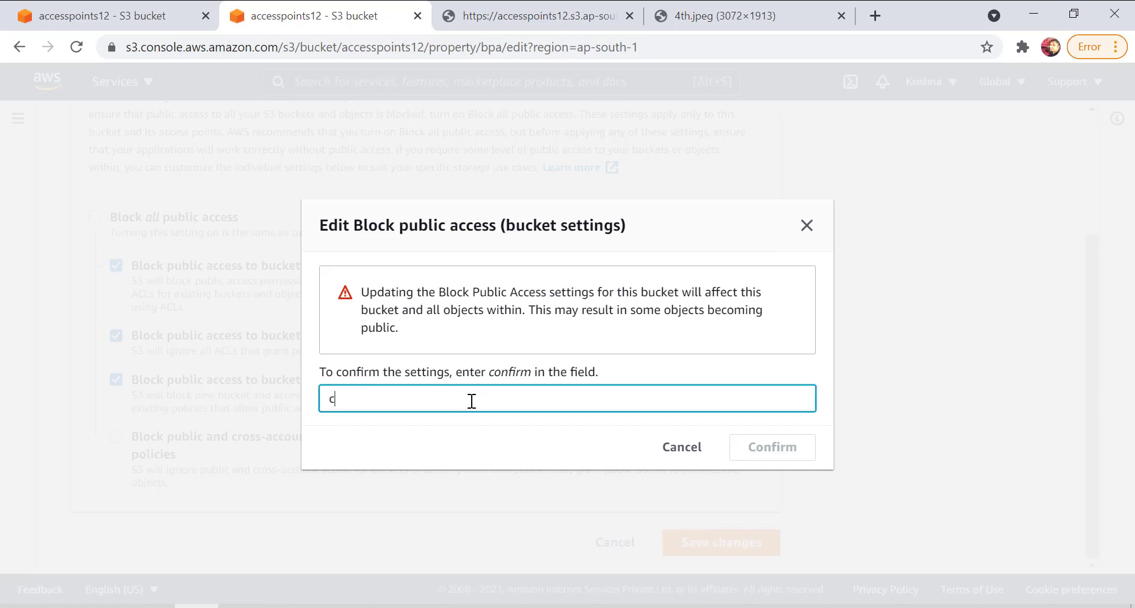
type("onfirm")
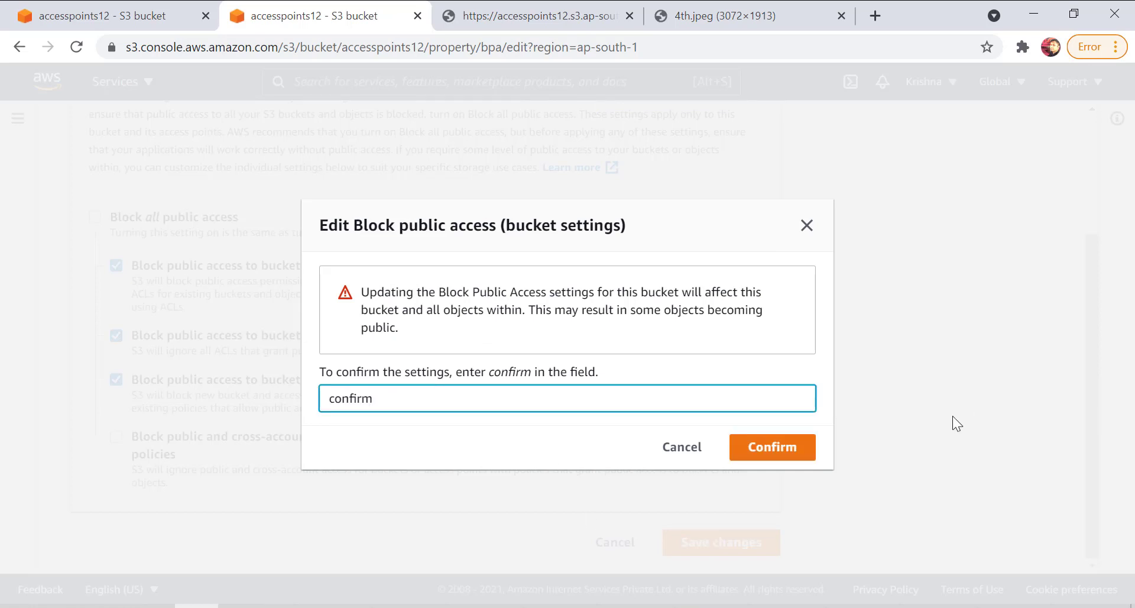
left_click(748, 448)
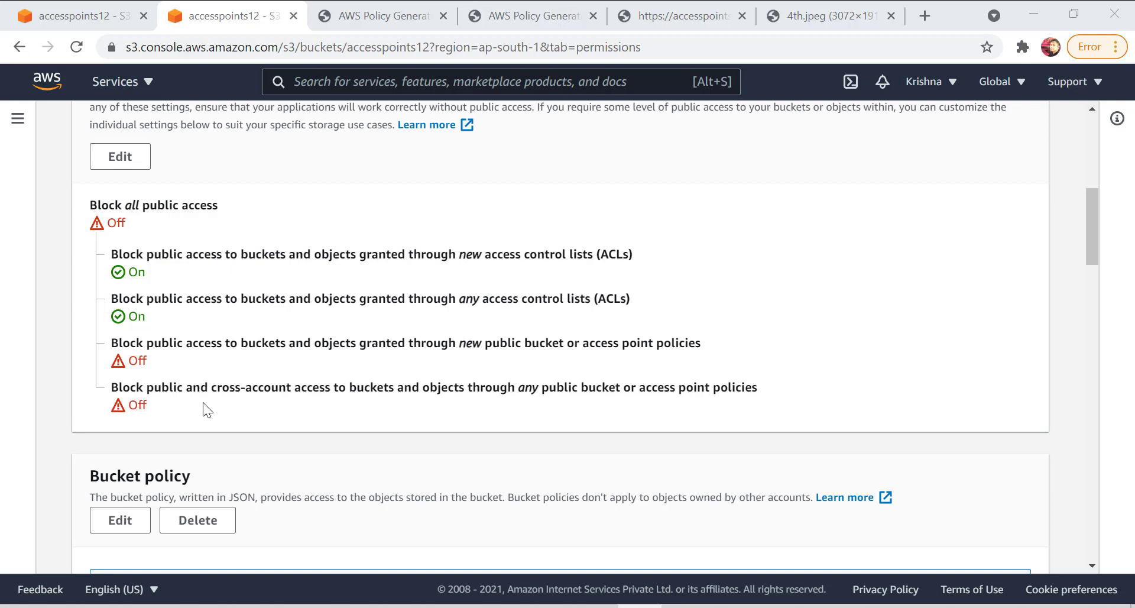
Review the accesspoints12 bucket's Block public access settings and its access status in the permissions overview.
scroll(201, 402, "down", 3)
scroll(189, 403, "up", 5)
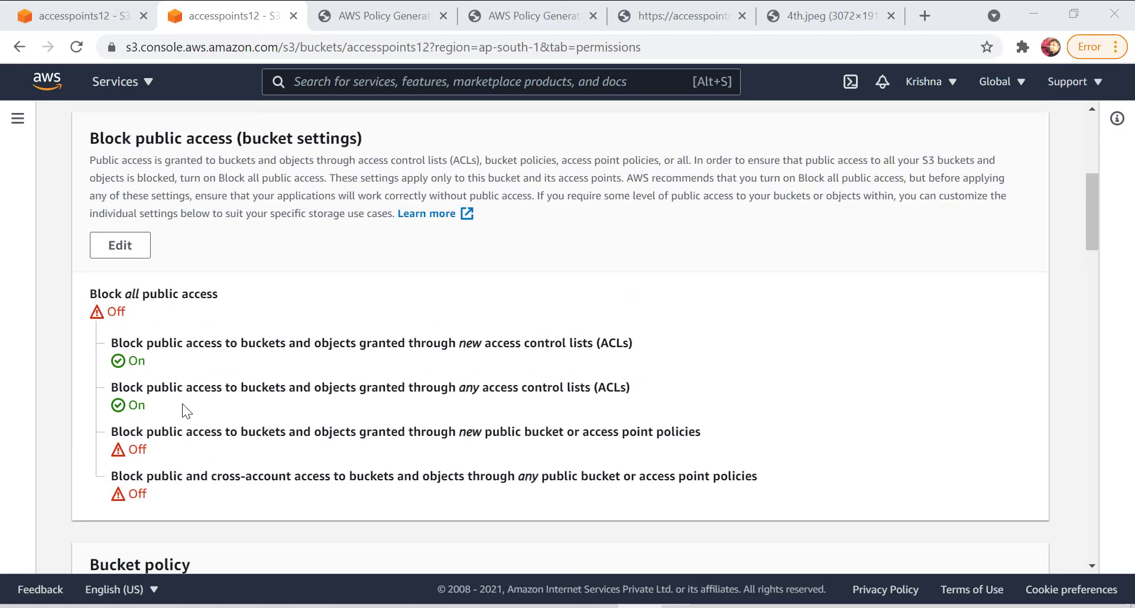
scroll(182, 404, "up", 3)
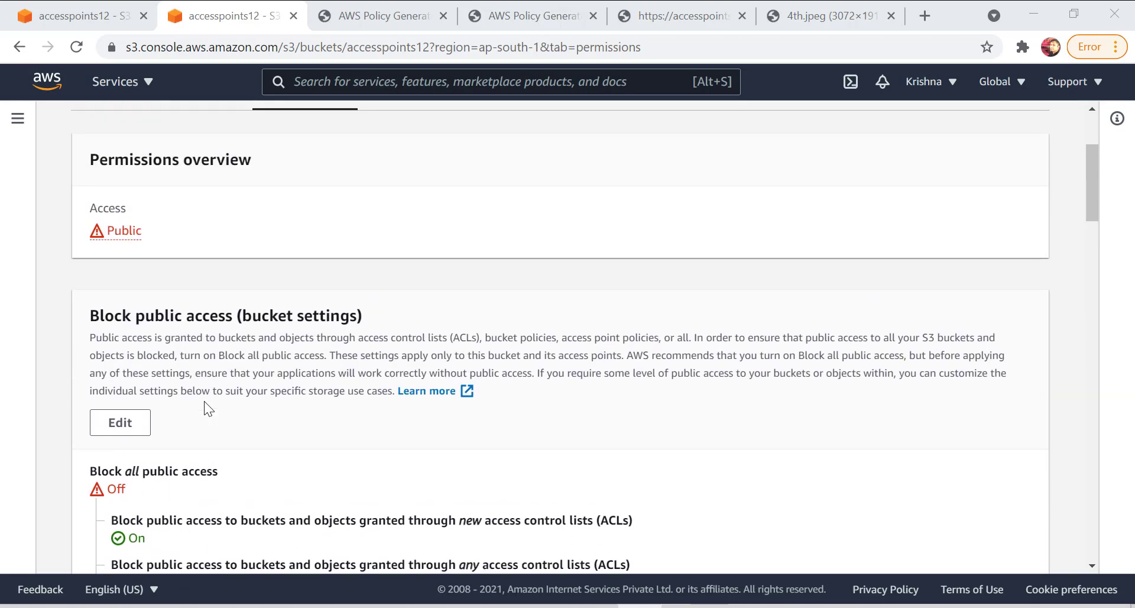